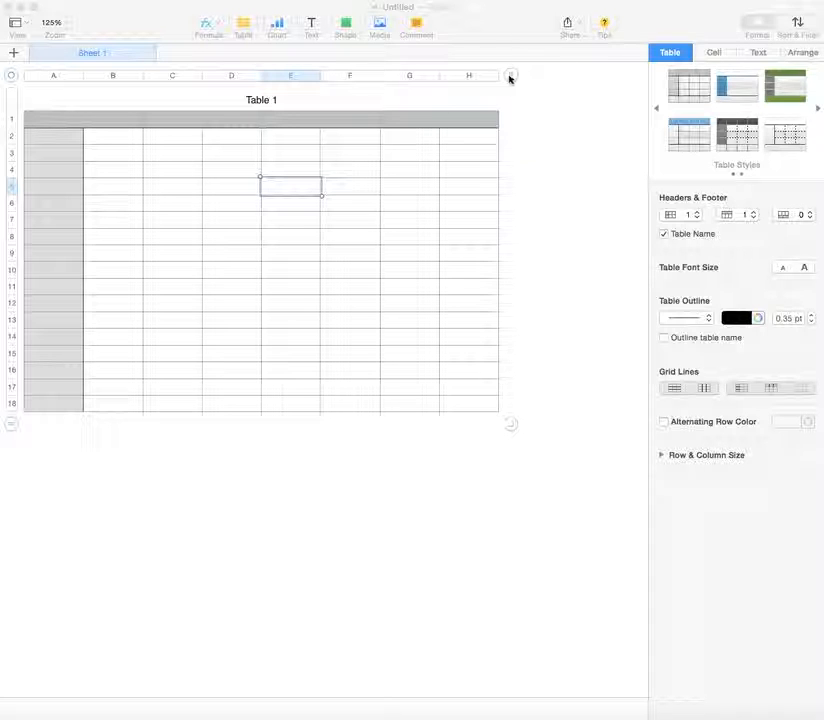
Reduce the table to four columns (A to D) and 12 rows.
left_click_drag(510, 78, 543, 86)
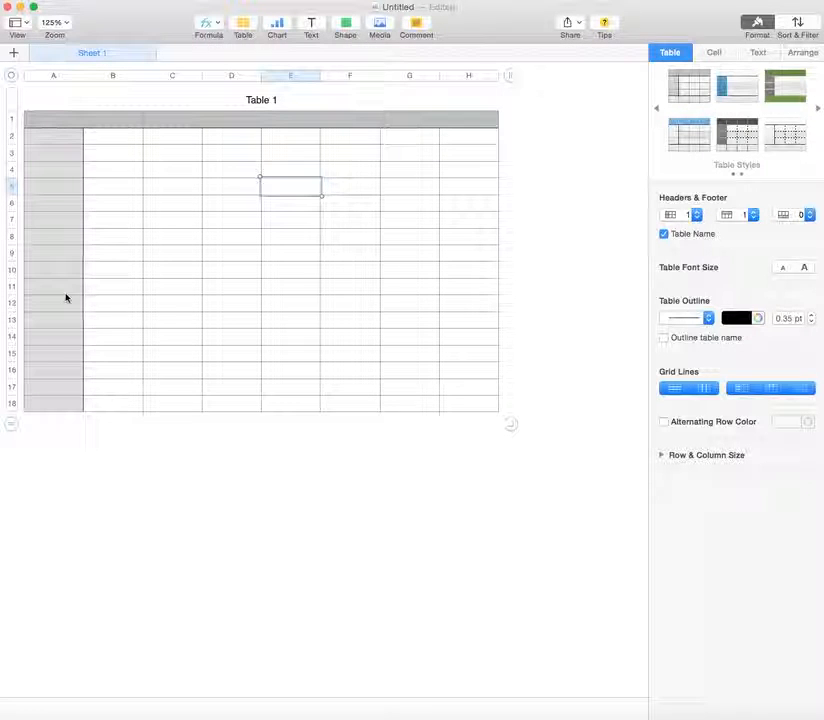
left_click_drag(10, 428, 11, 337)
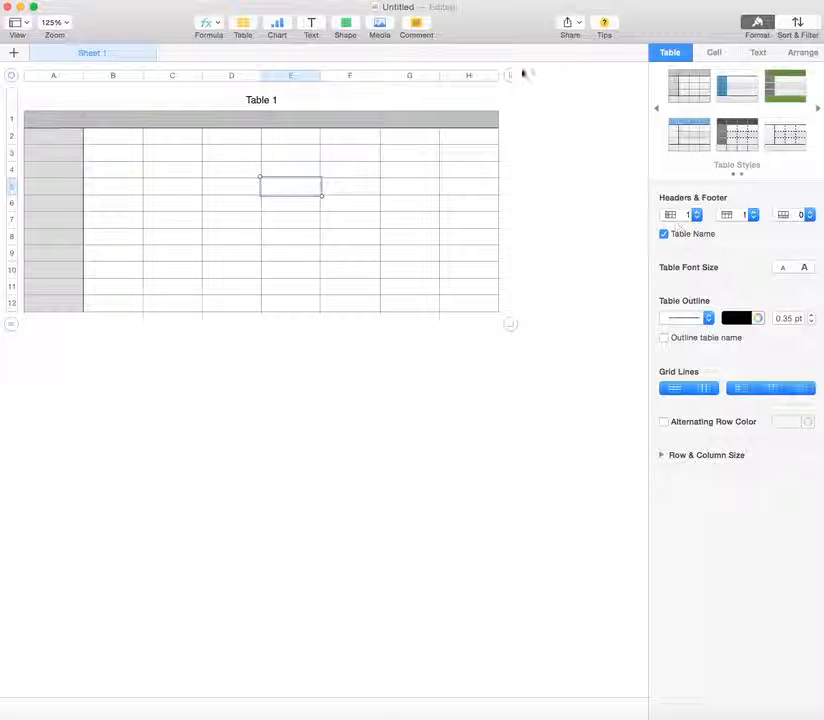
left_click_drag(515, 76, 321, 57)
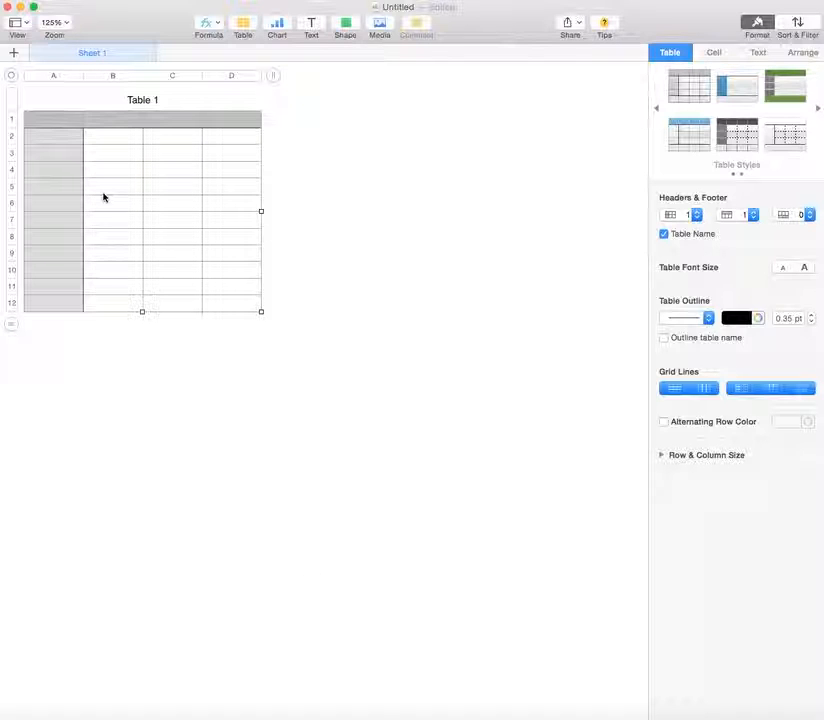
scroll(103, 197, "down", 5)
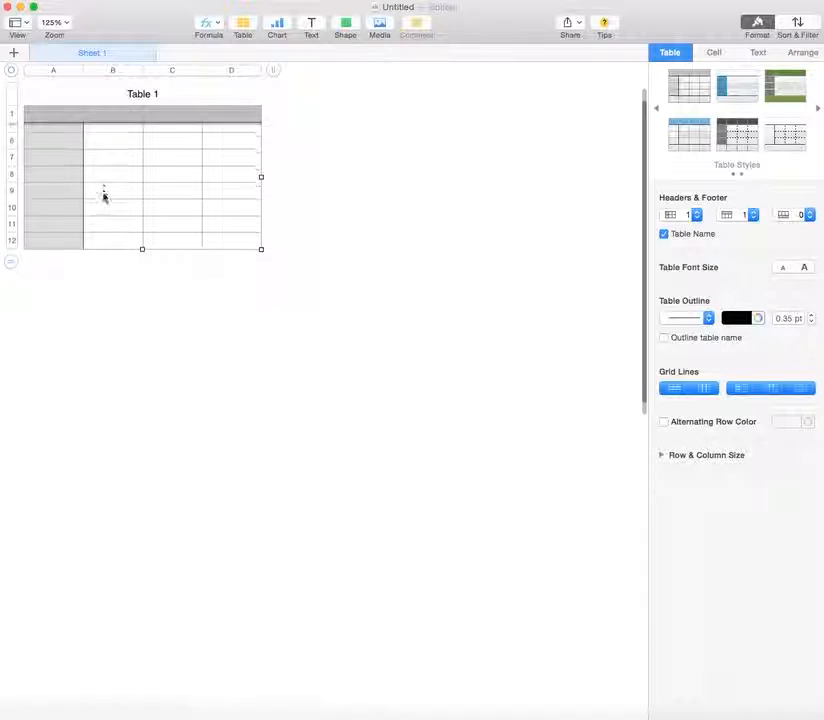
scroll(103, 197, "up", 5)
scroll(103, 195, "down", 3)
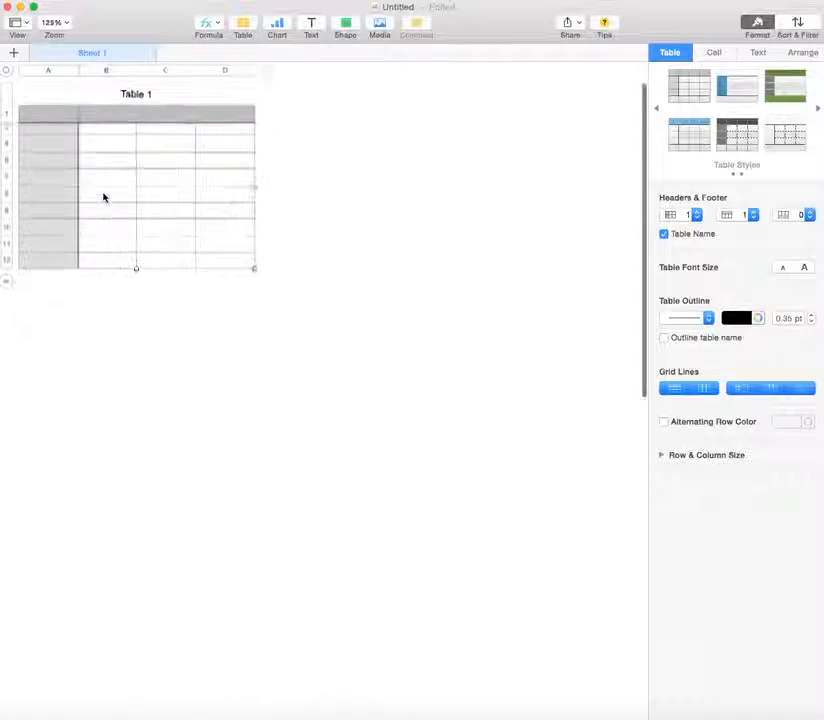
scroll(105, 215, "down", 2)
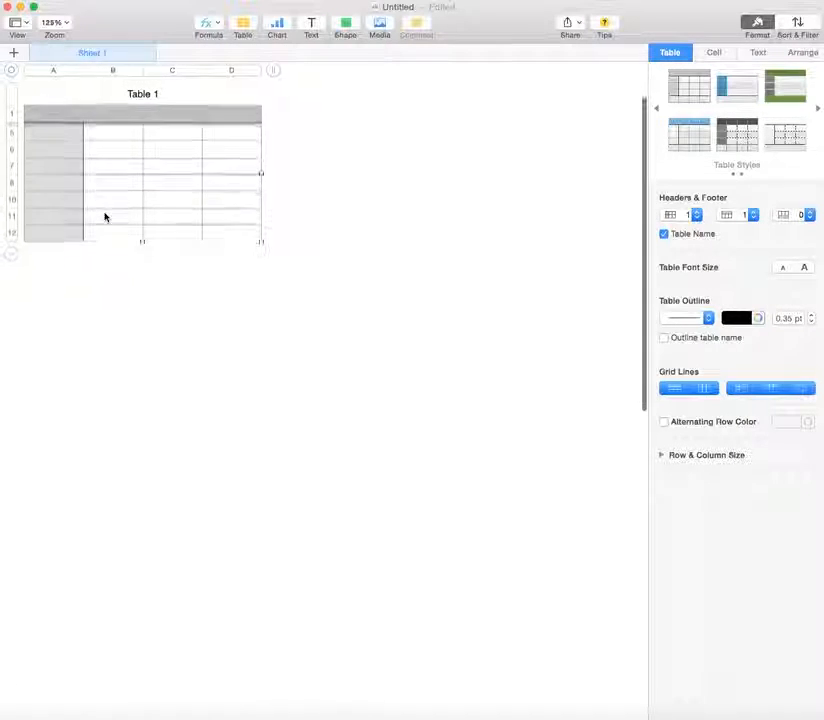
scroll(105, 216, "up", 3)
scroll(133, 258, "down", 4)
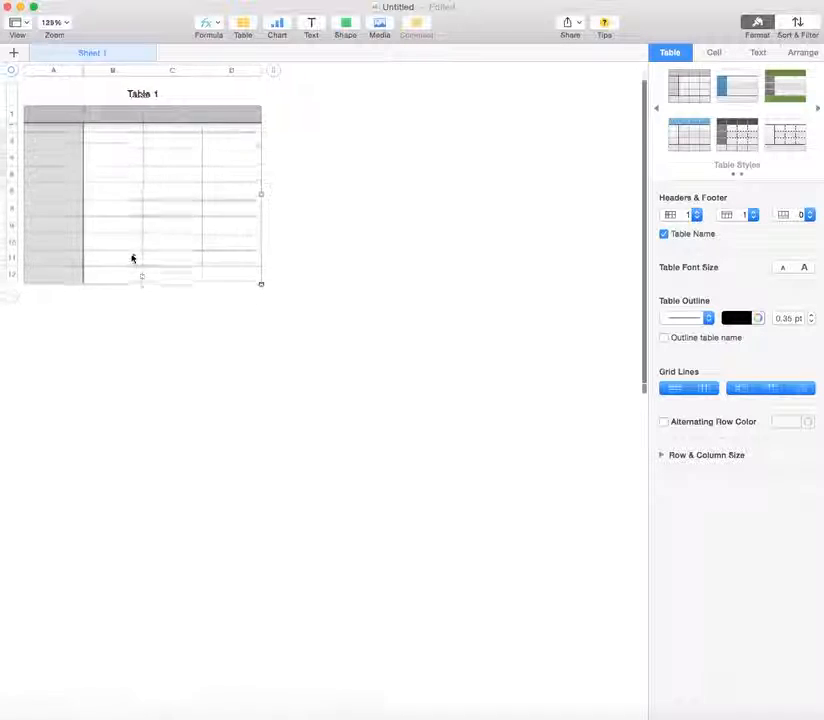
scroll(132, 259, "down", 3)
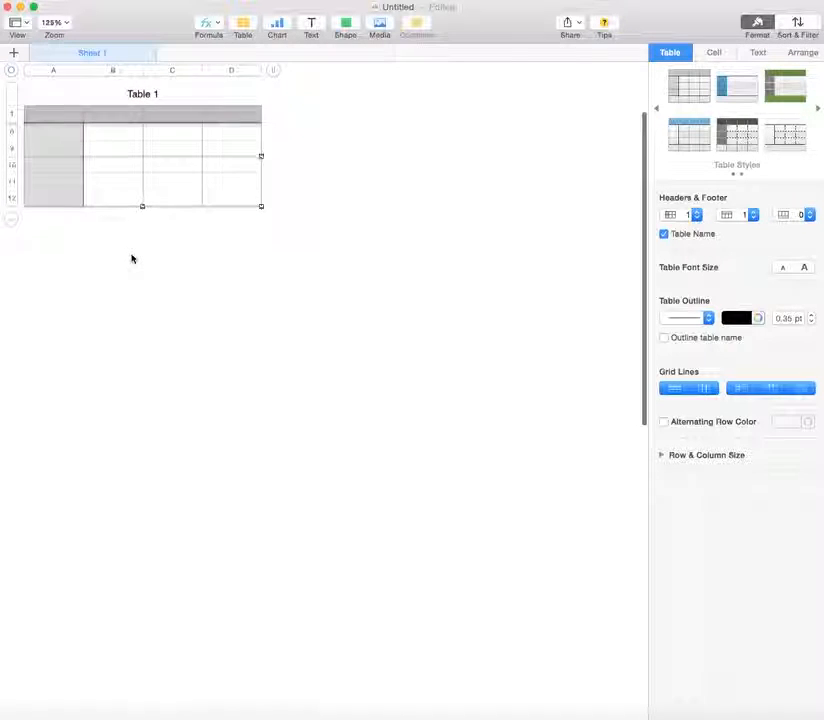
scroll(132, 259, "up", 5)
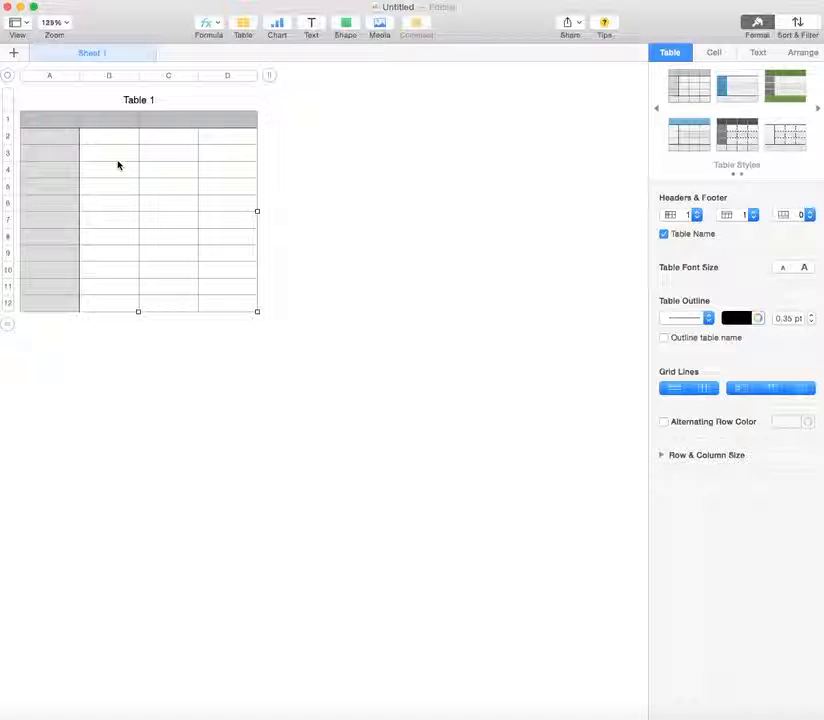
Enter the title "Science Project Student Checklist" in header cell A1.
left_click(72, 127)
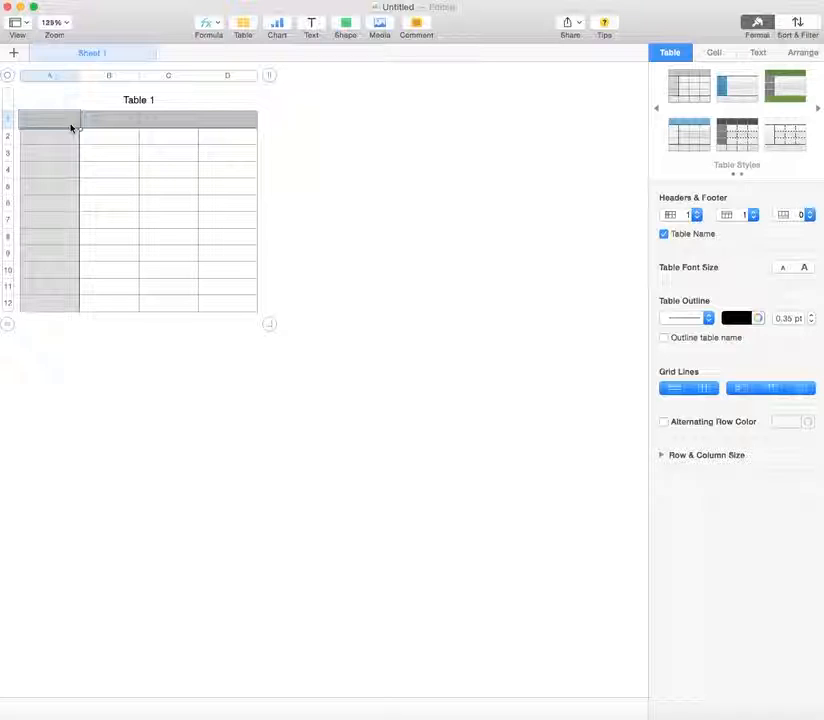
type("S")
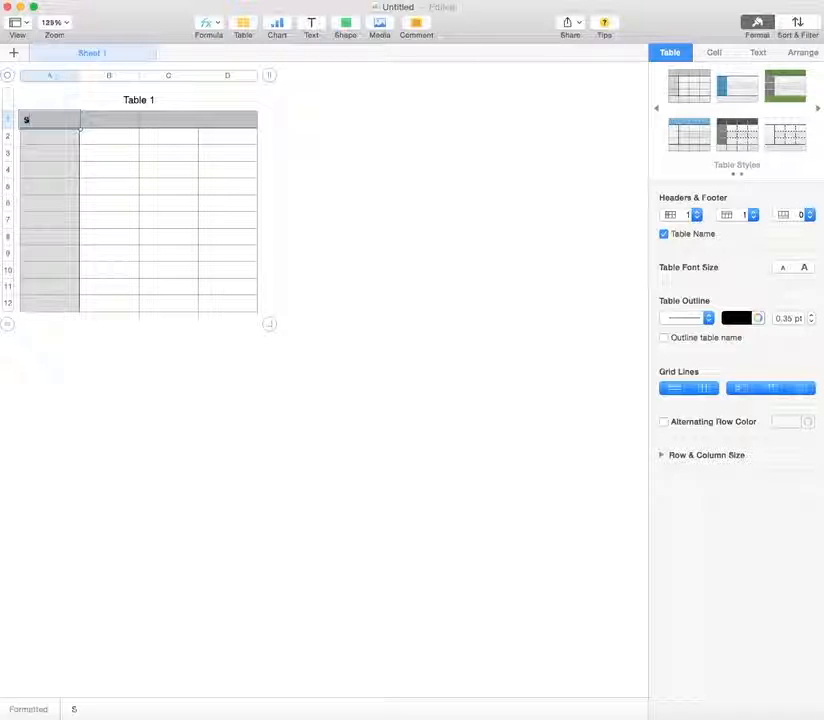
type("cience Project")
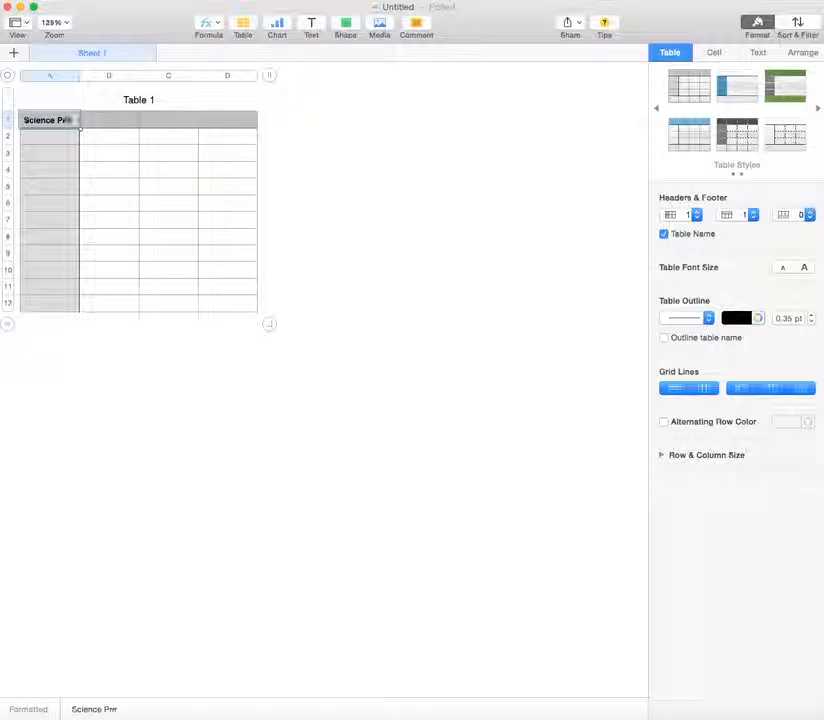
type(" S")
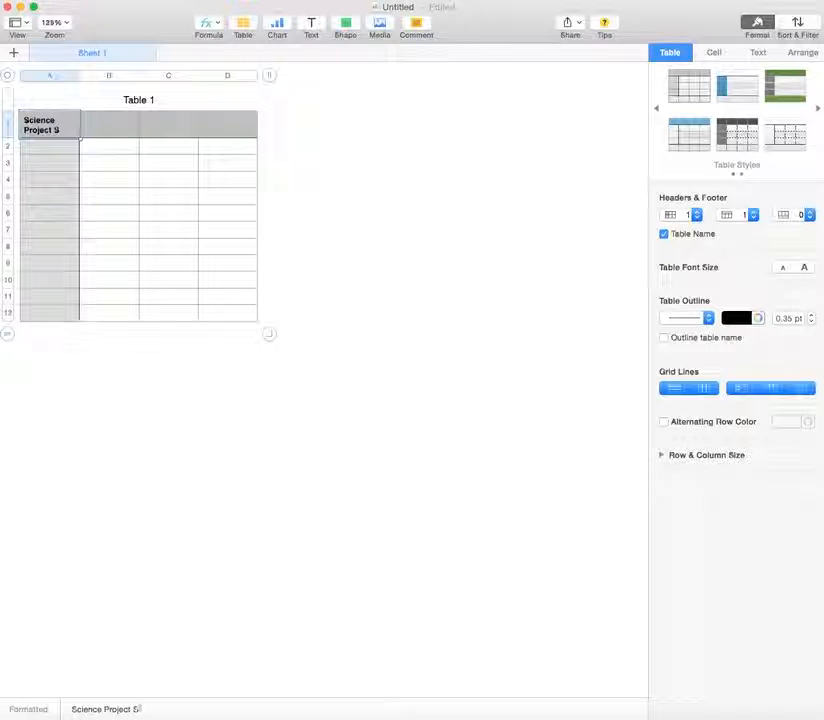
type("tudent Chwc")
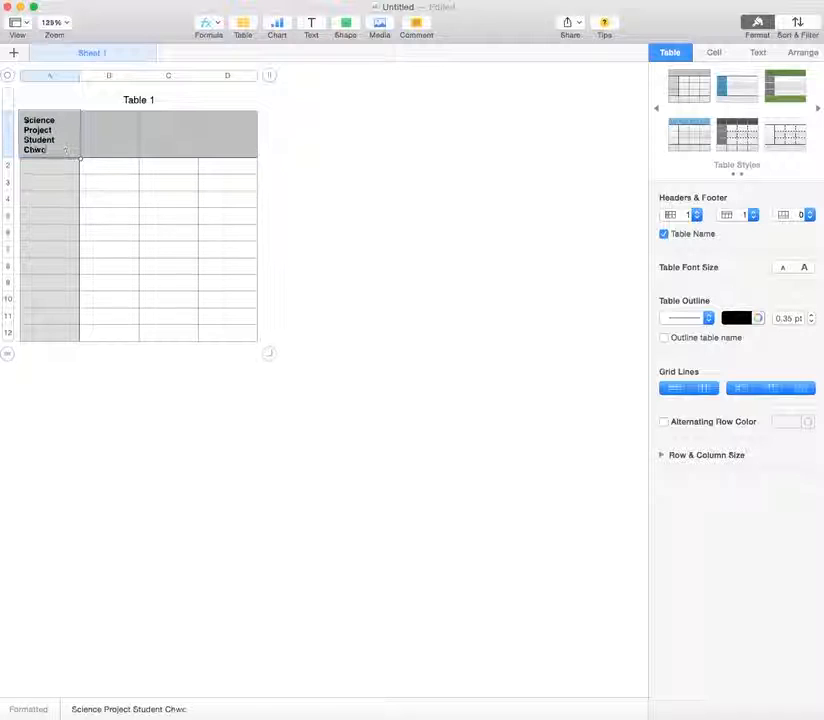
key("BackSpace")
key("BackSpace")
type("ecklis")
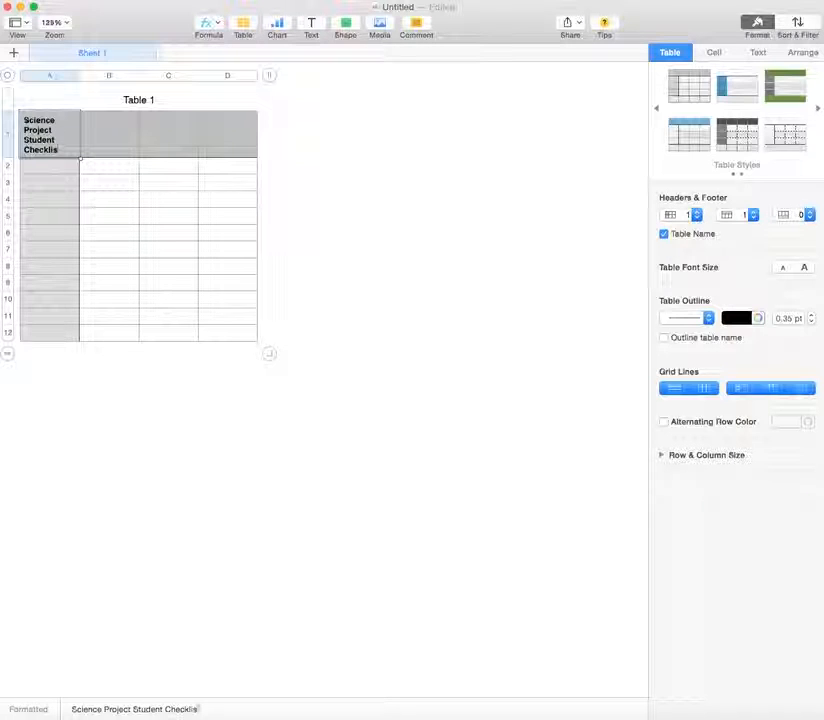
type("t")
left_click(296, 186)
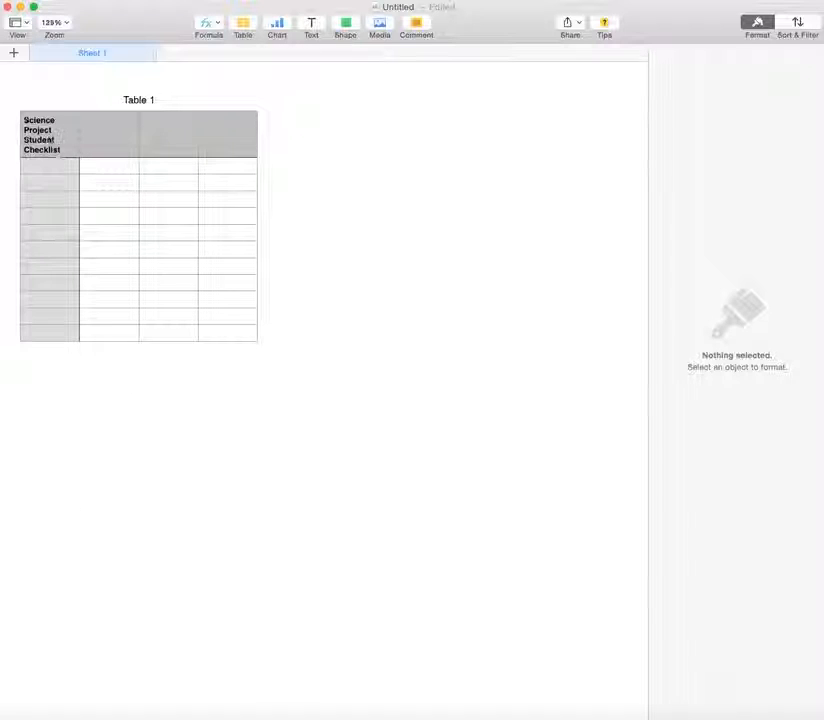
left_click(49, 140)
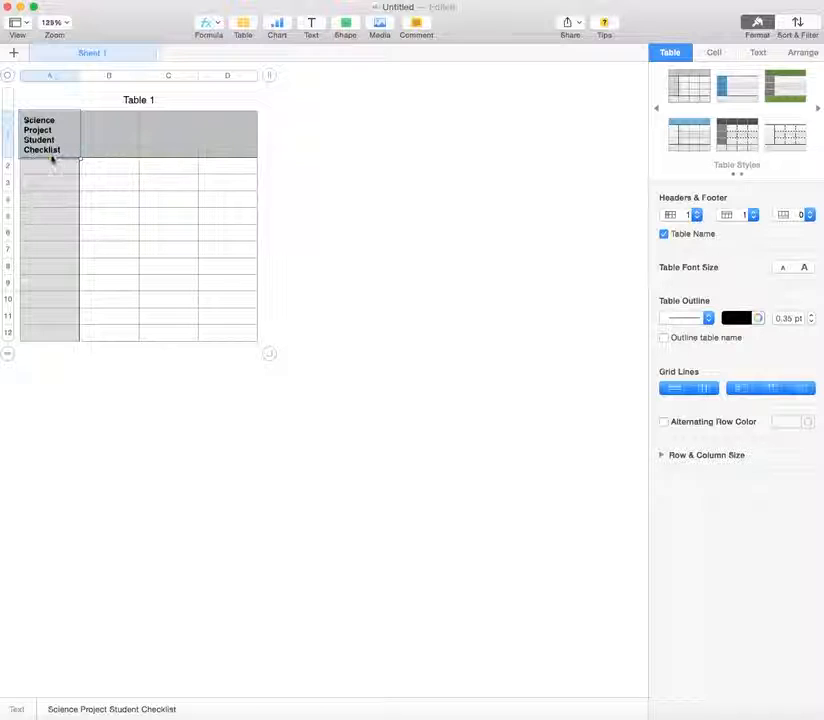
left_click(57, 166)
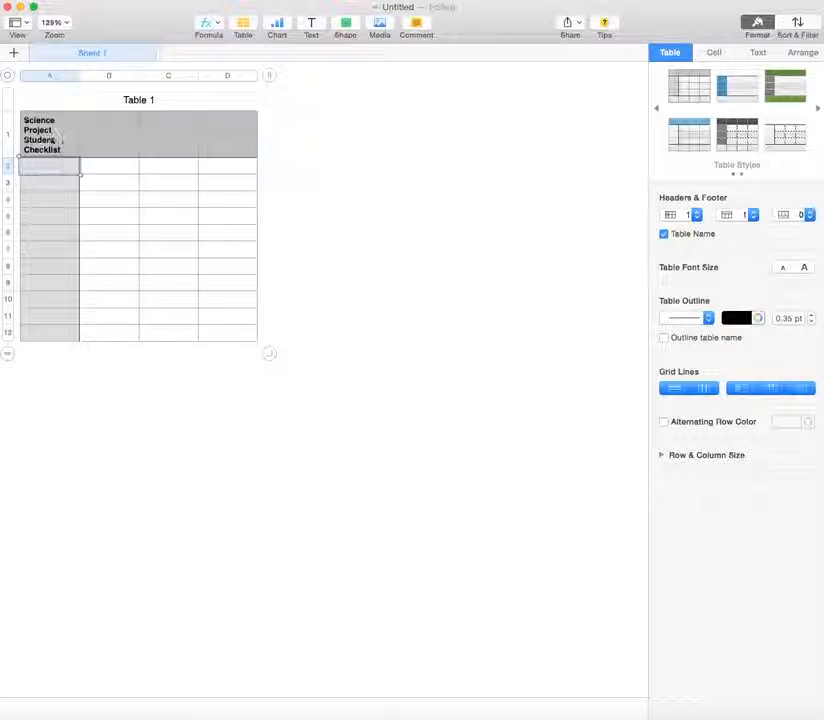
left_click(104, 166)
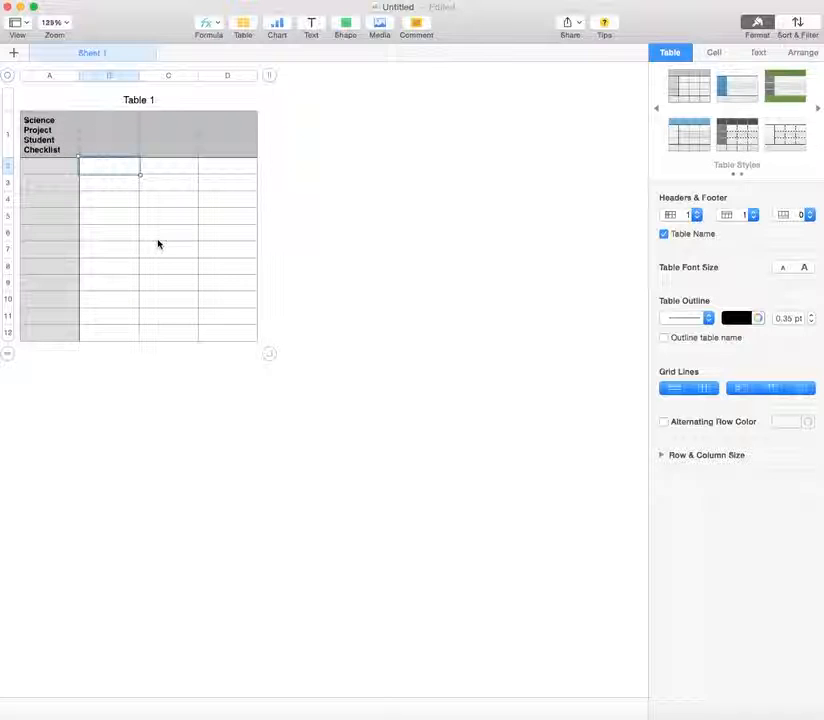
left_click(60, 140)
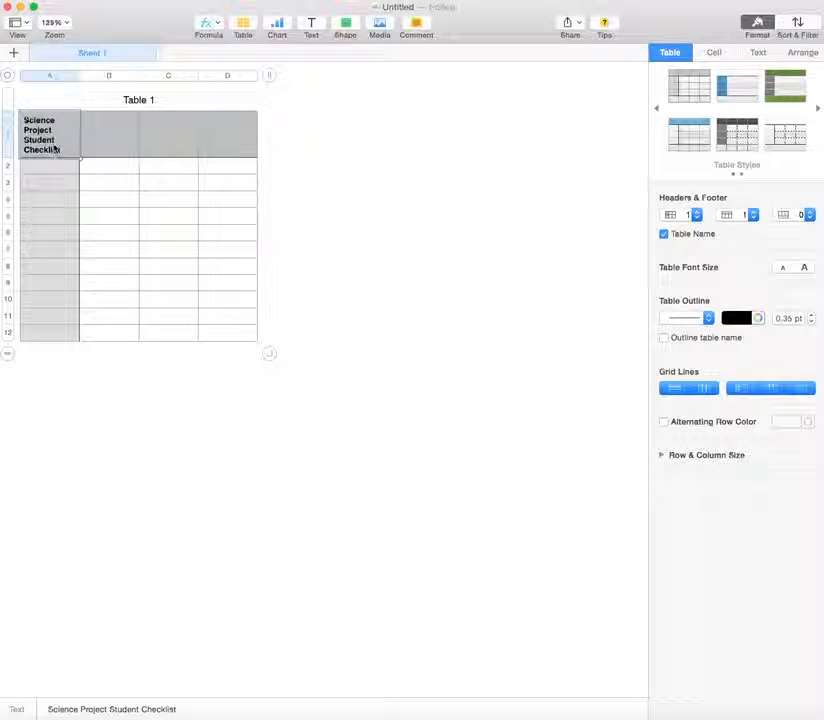
left_click(40, 166)
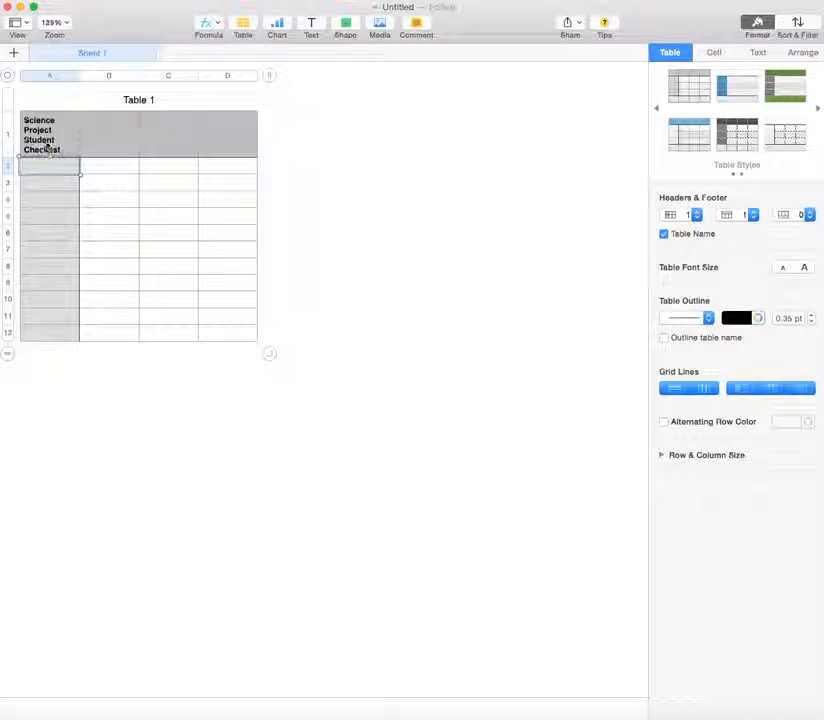
Merge header cells A1 to C1 into a single title cell.
left_click_drag(50, 142, 142, 140)
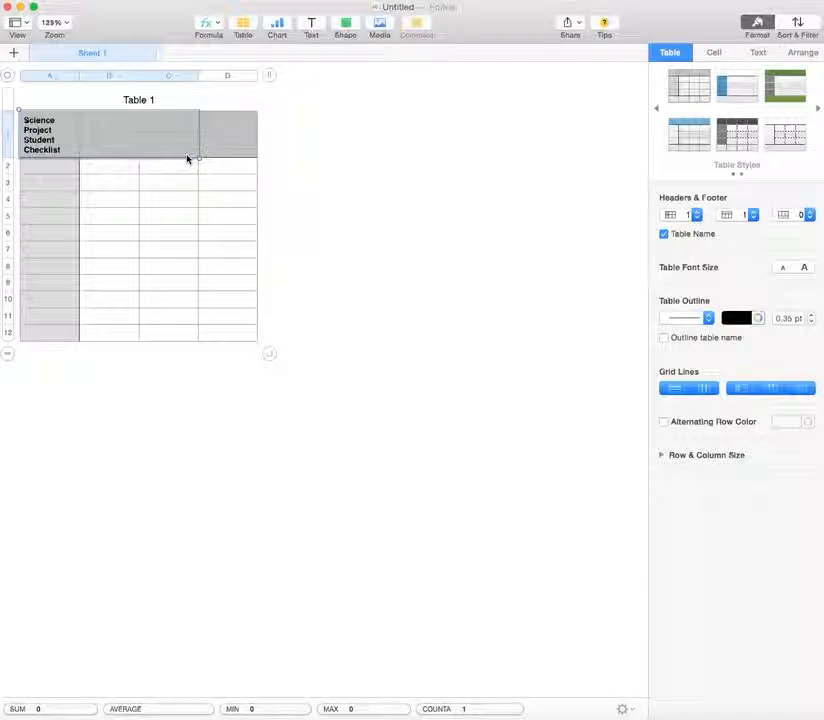
right_click(113, 135)
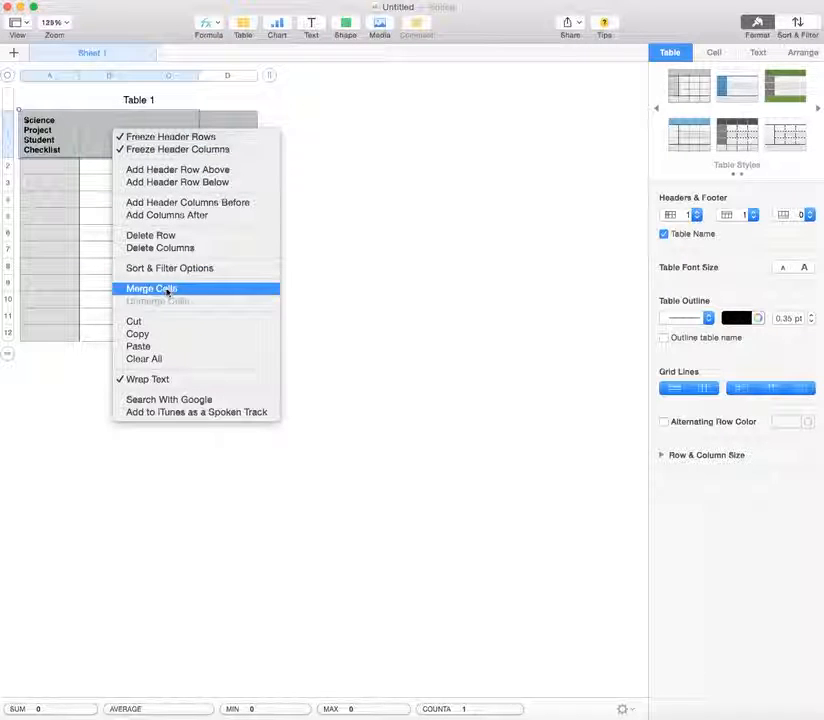
left_click(167, 289)
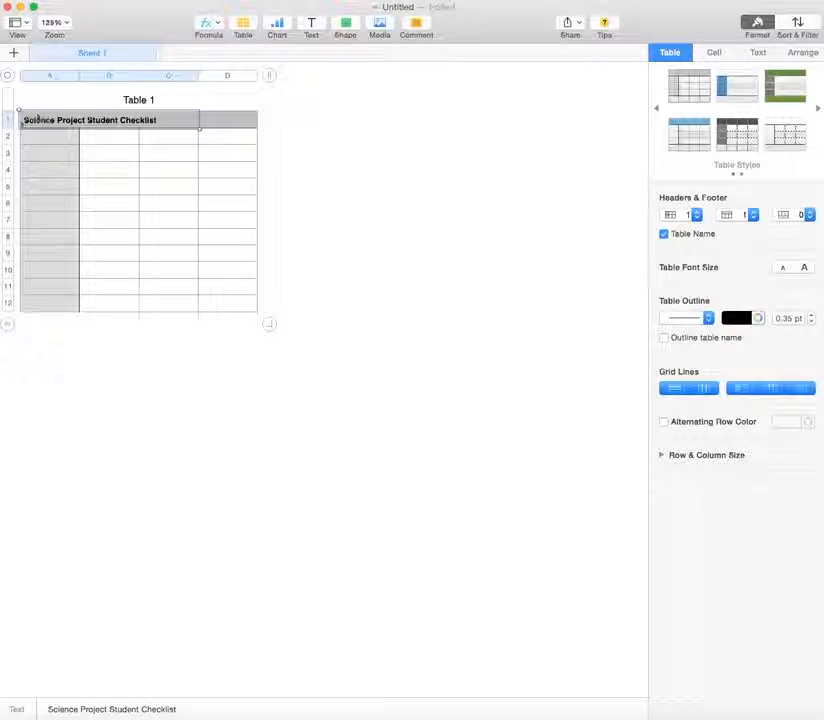
Centre the title text in the merged header cell and set its font to Times New Roman.
left_click(759, 53)
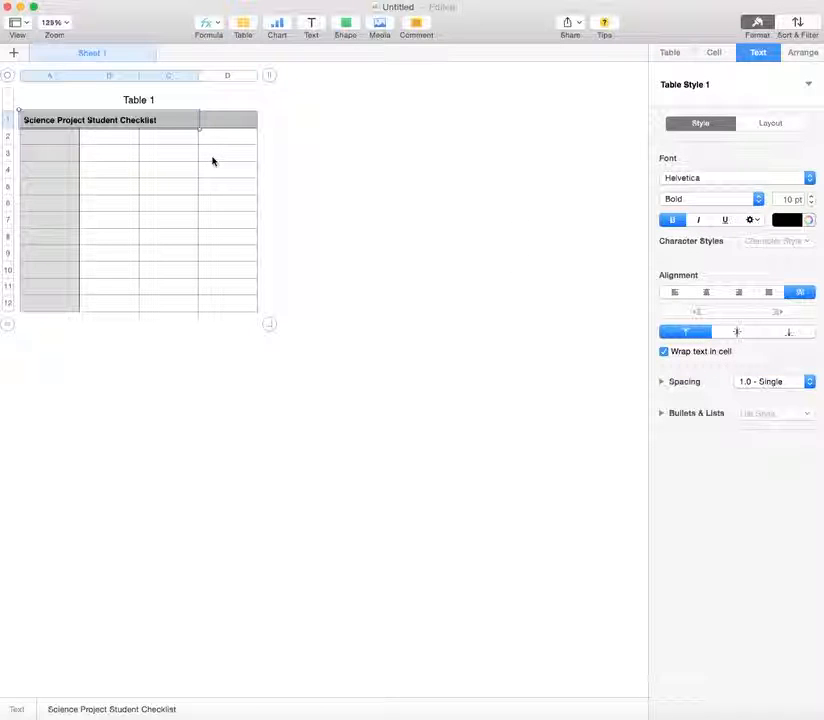
left_click(707, 293)
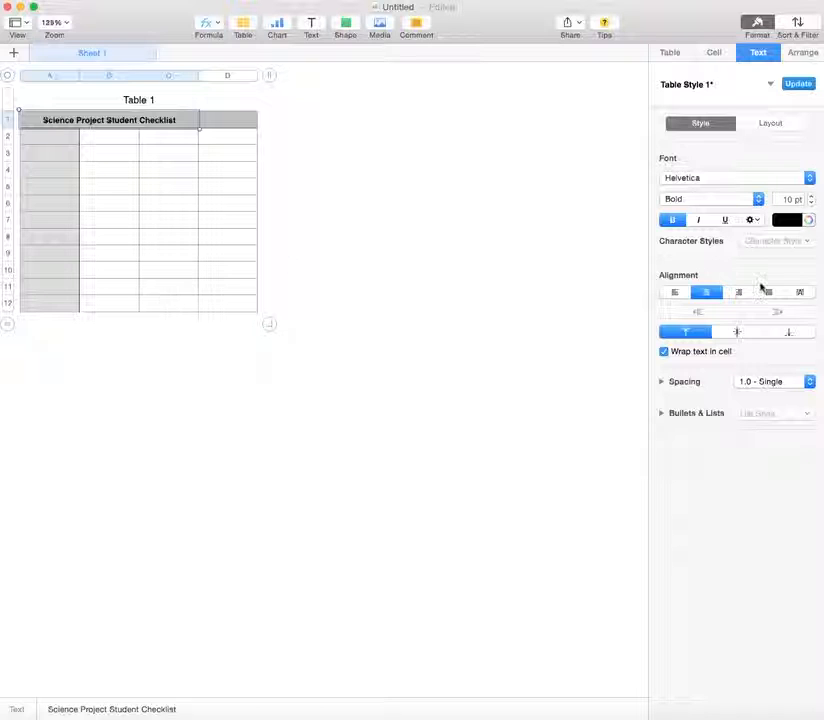
left_click(809, 177)
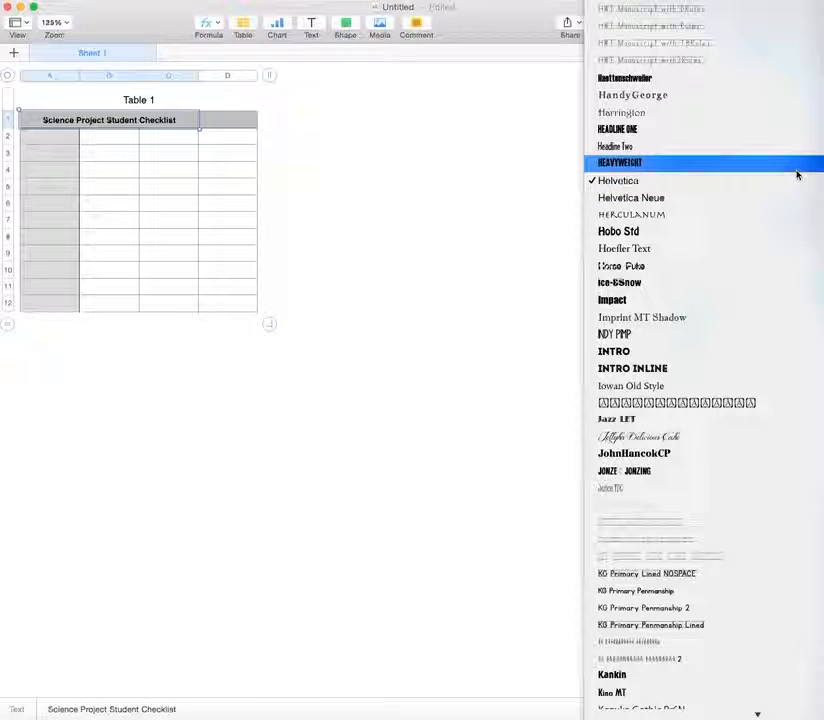
key("t")
mouse_move(607, 712)
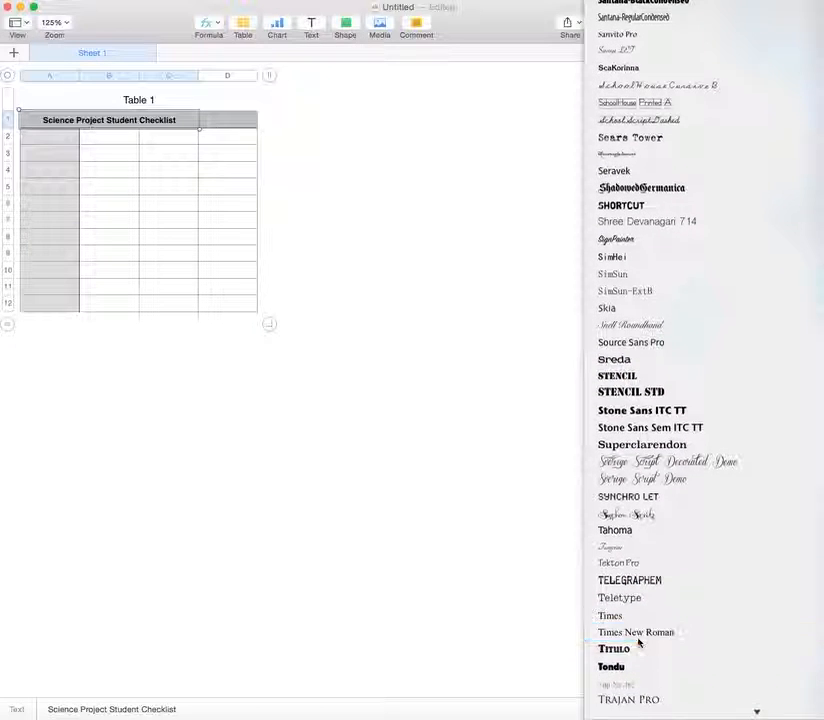
left_click(638, 643)
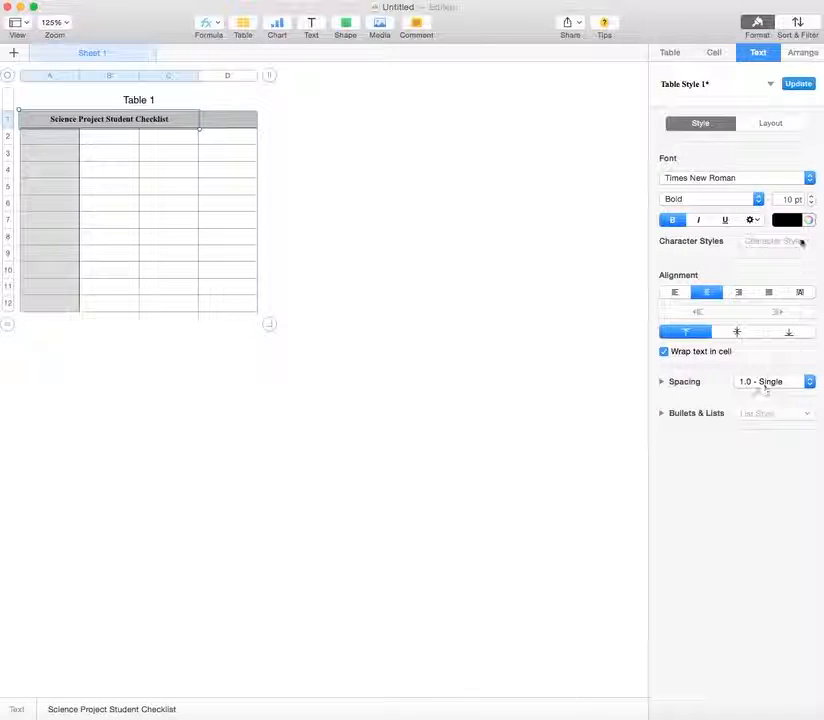
Enlarge the title text to 17 pt and widen column C until the title fits on one line.
left_click(812, 199)
left_click(812, 199)
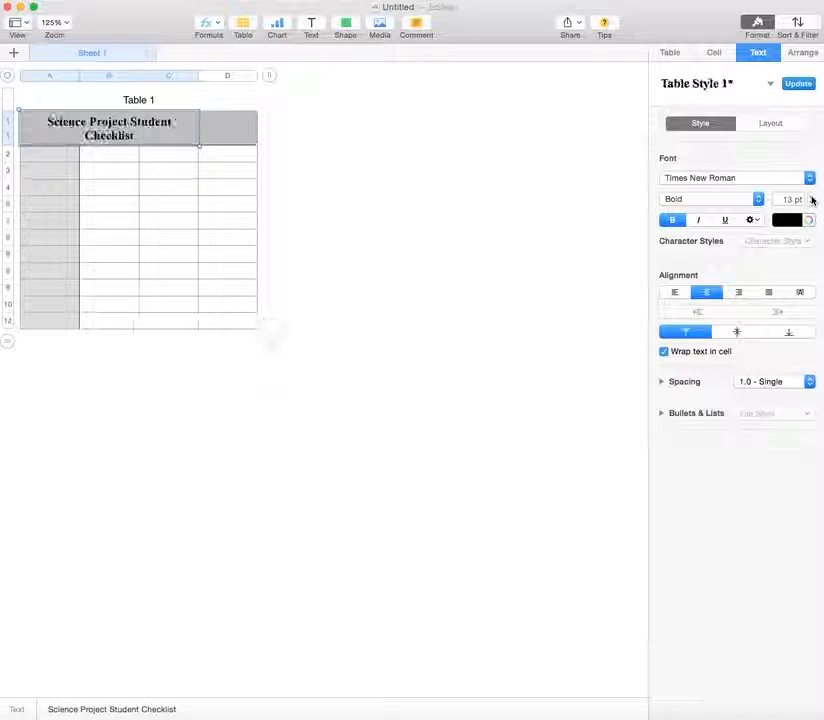
left_click(812, 199)
left_click(812, 199)
left_click(812, 199)
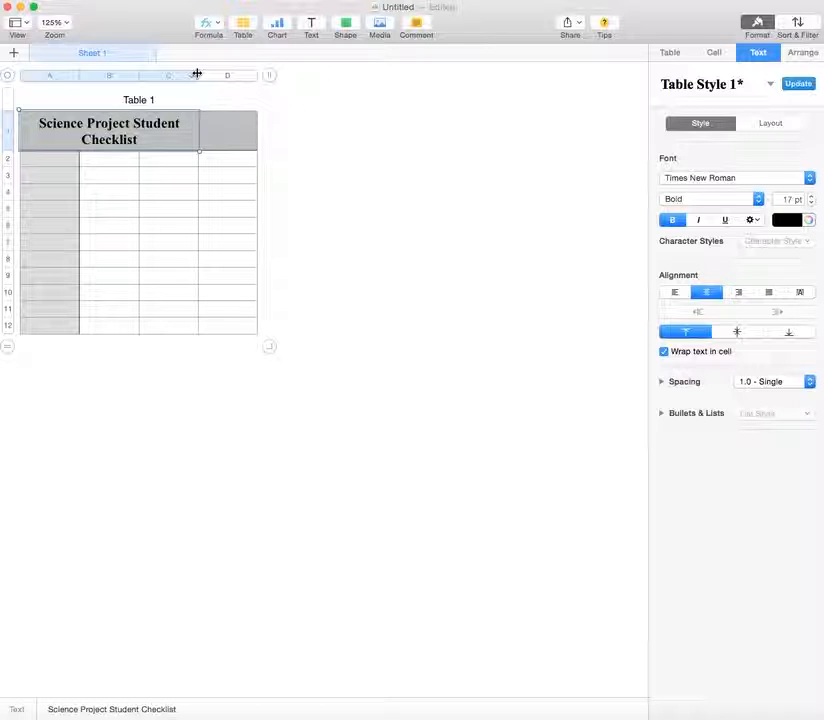
left_click_drag(197, 73, 285, 68)
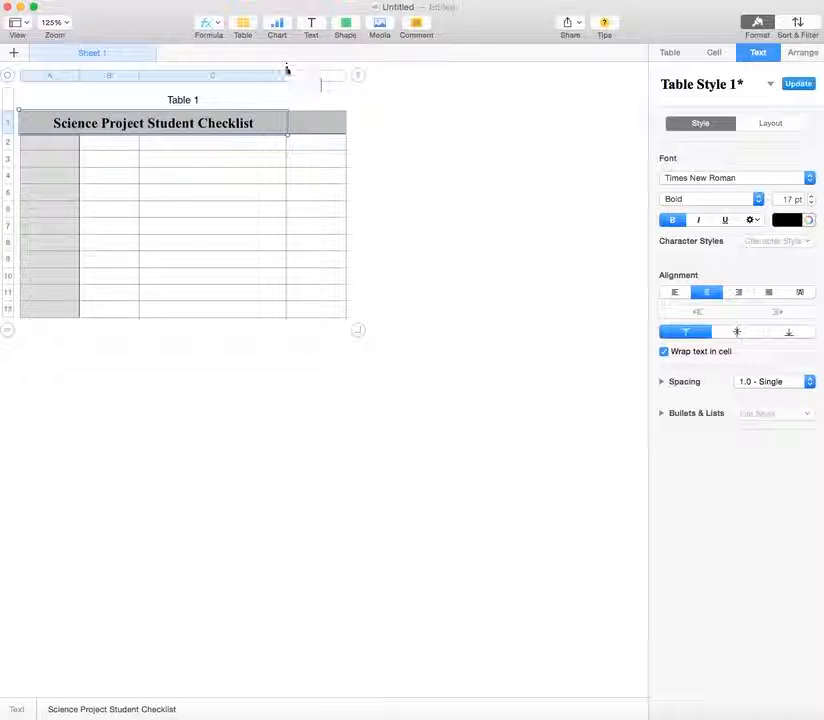
left_click(245, 141)
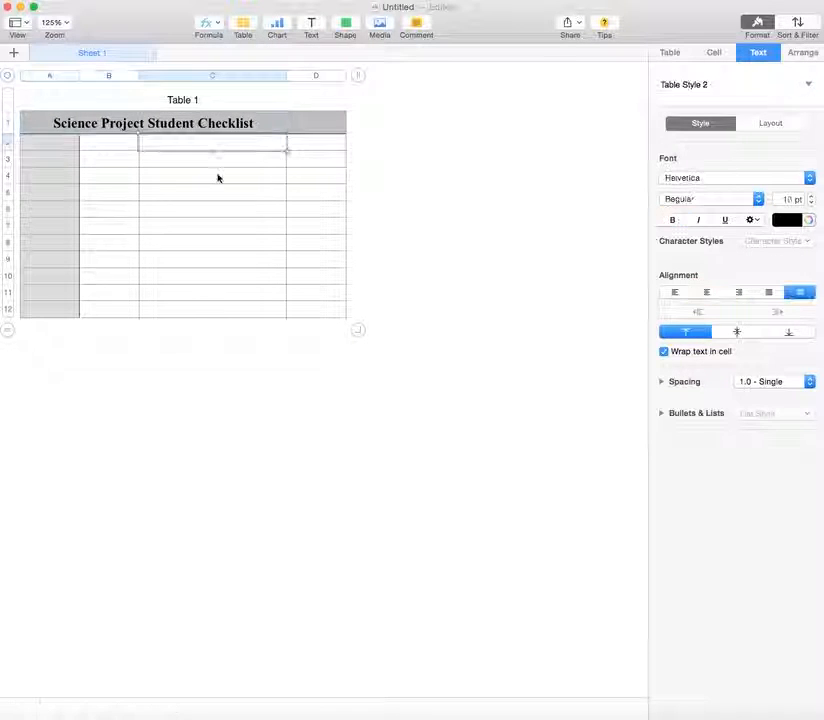
left_click(191, 245)
left_click(33, 123)
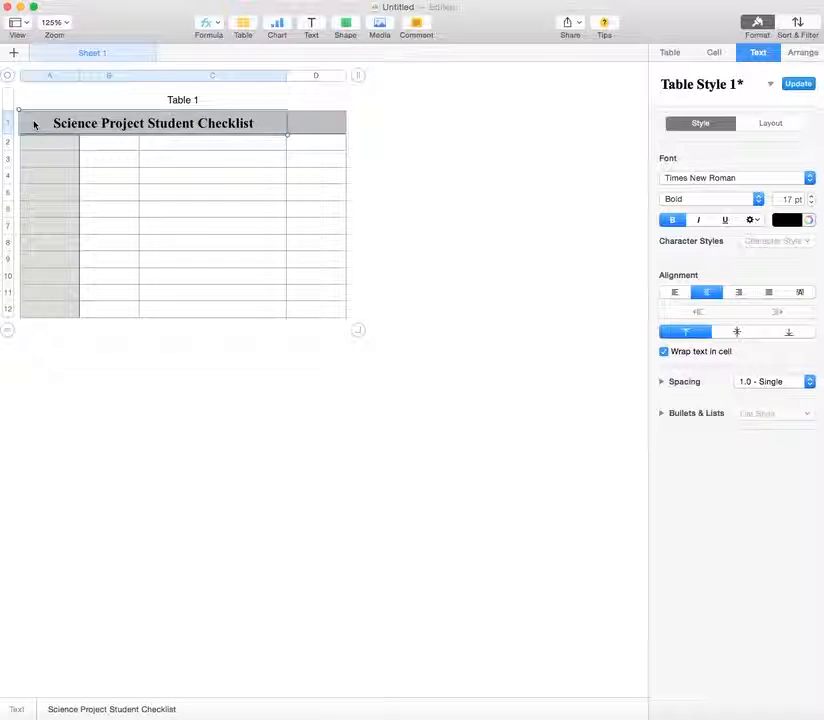
left_click(216, 146)
left_click(221, 131)
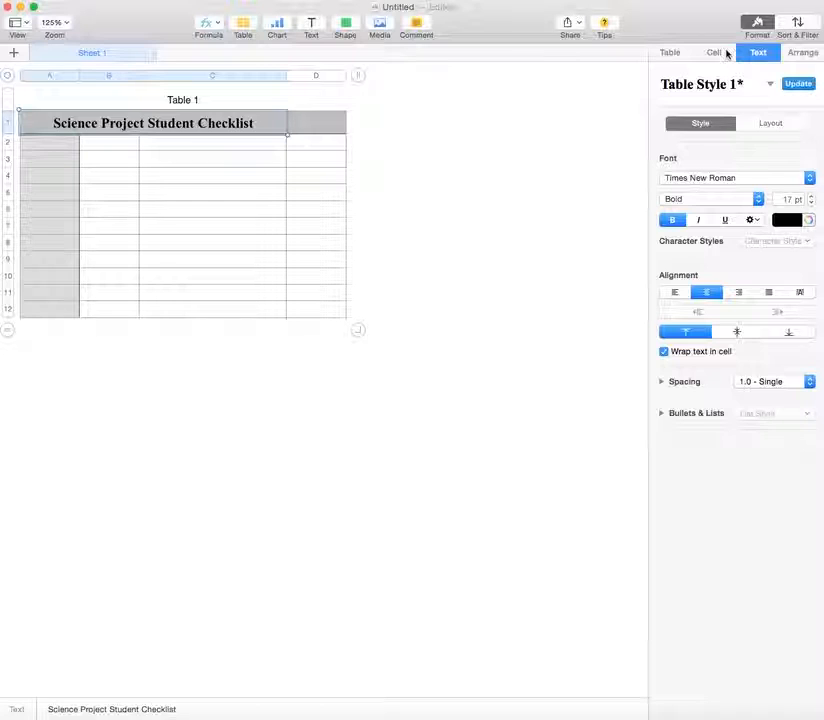
Fill the merged title cell with the lightest blue colour.
left_click(714, 52)
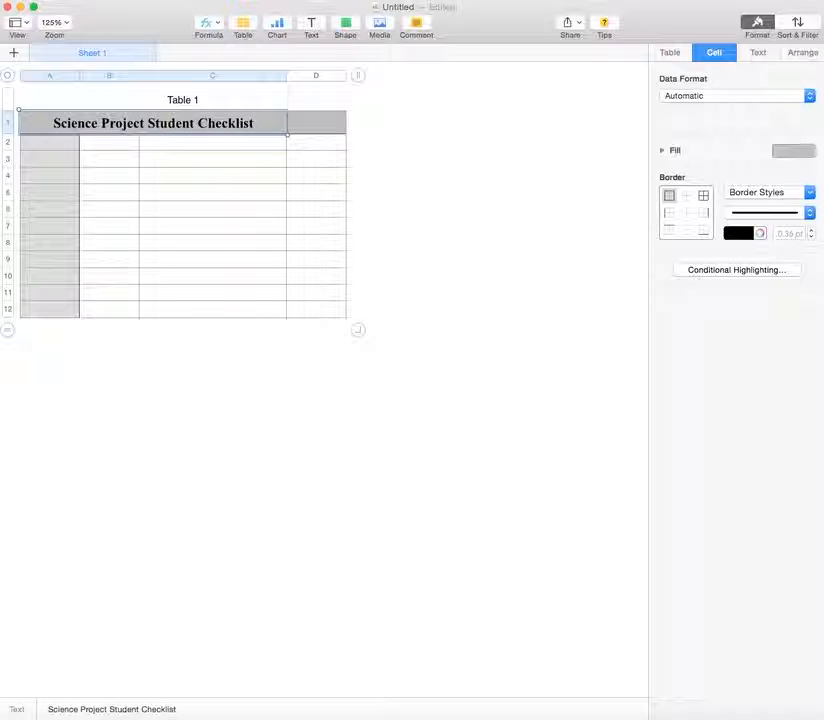
left_click(800, 151)
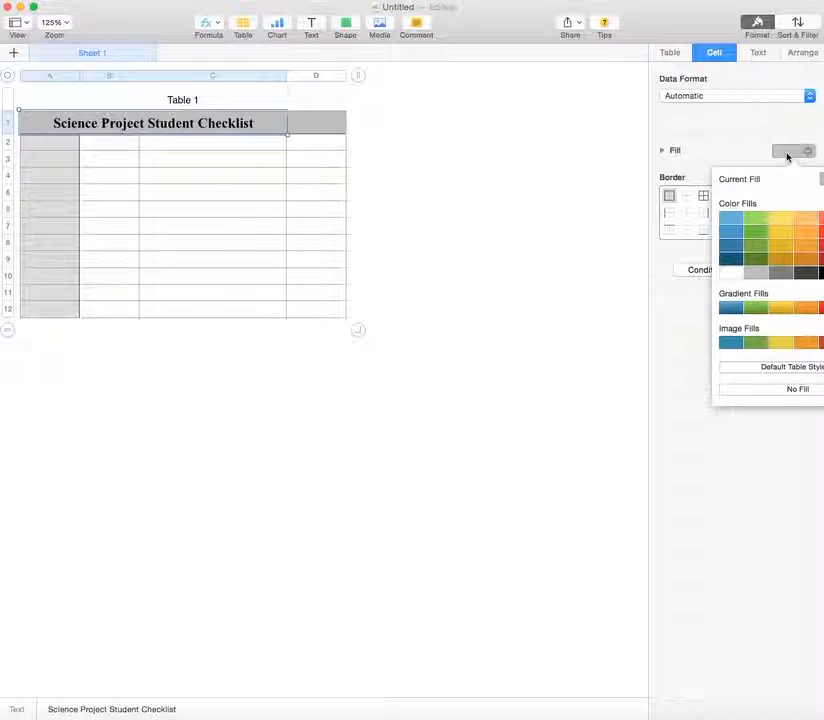
left_click(732, 219)
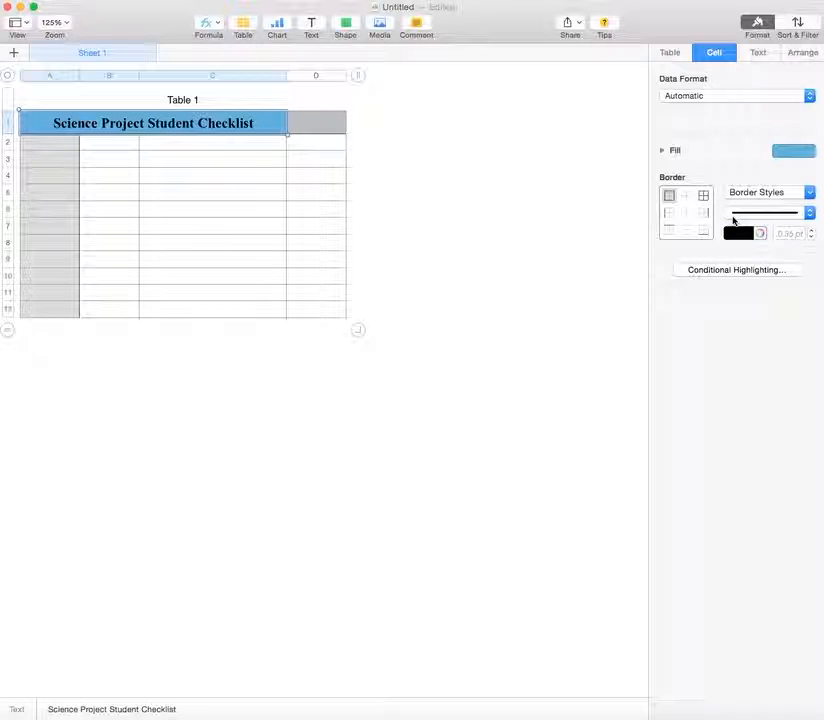
left_click(231, 191)
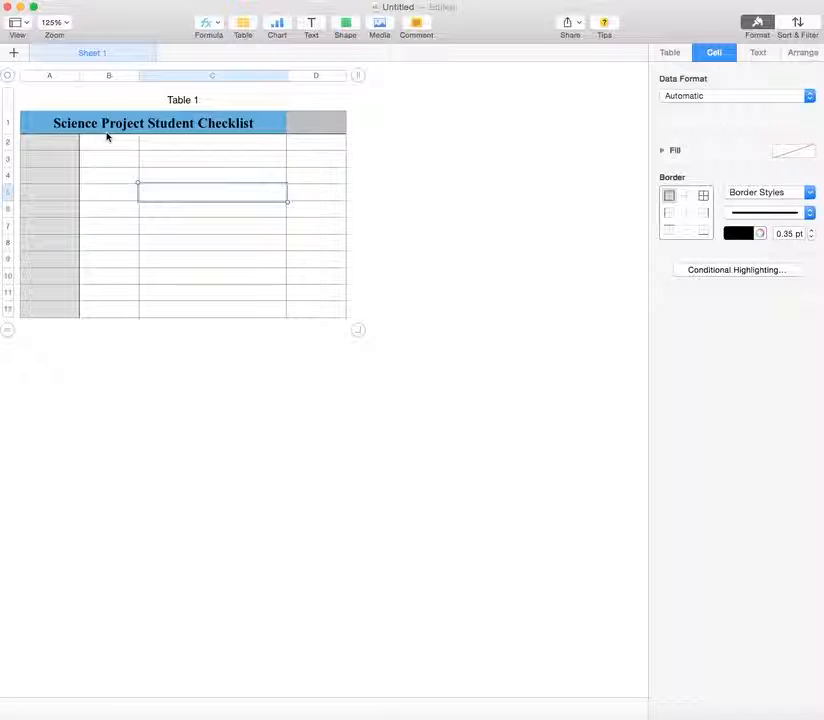
Apply a 3 pt black border to all sides of the merged title cell.
left_click(162, 125)
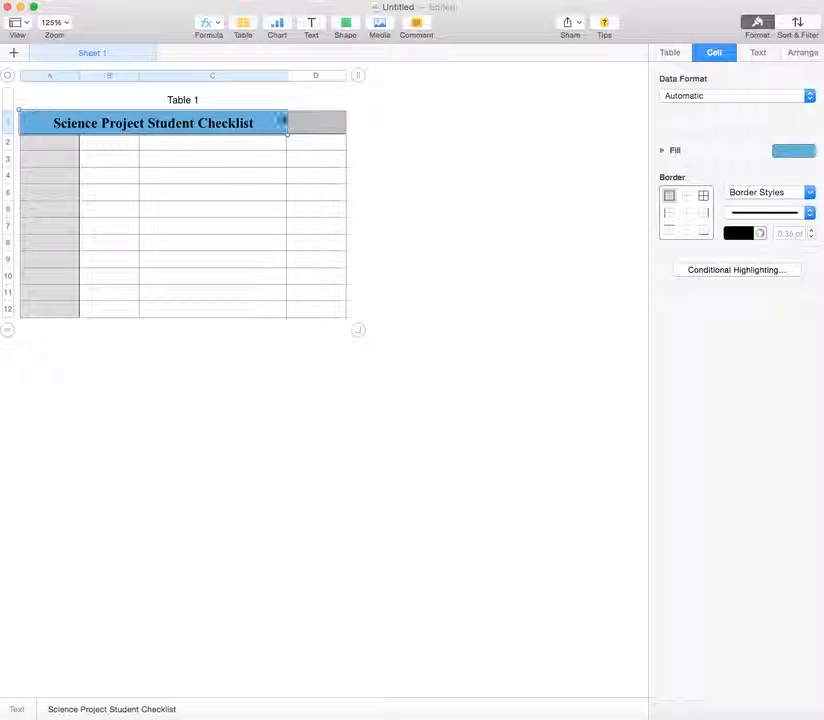
left_click(704, 196)
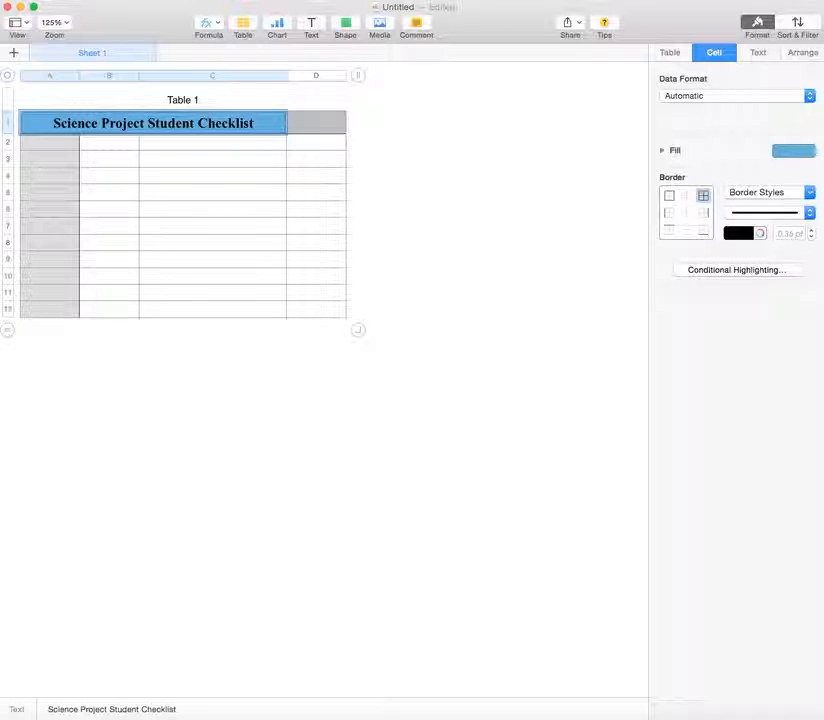
left_click(812, 231)
left_click(812, 231)
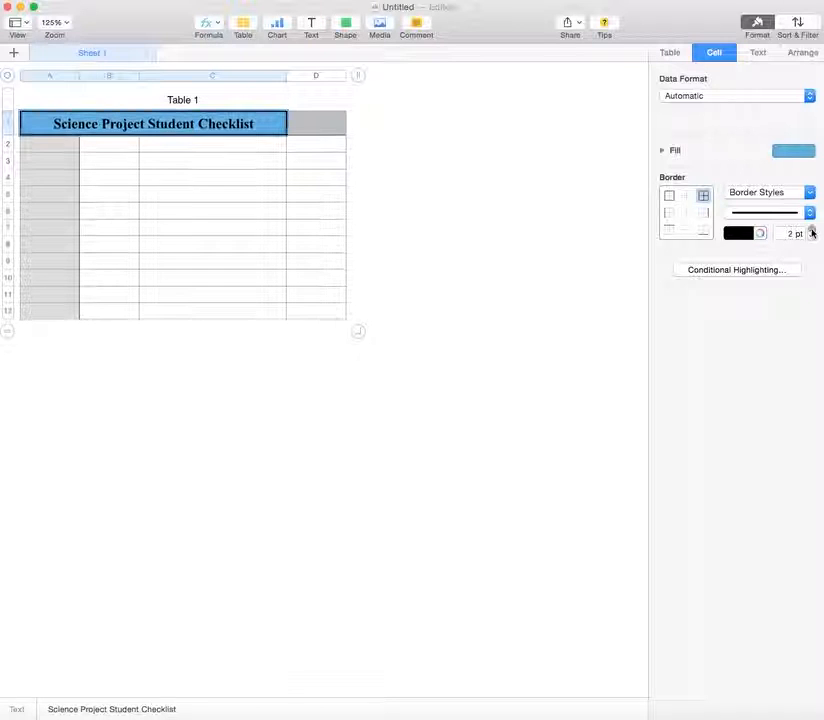
left_click(812, 231)
left_click(811, 230)
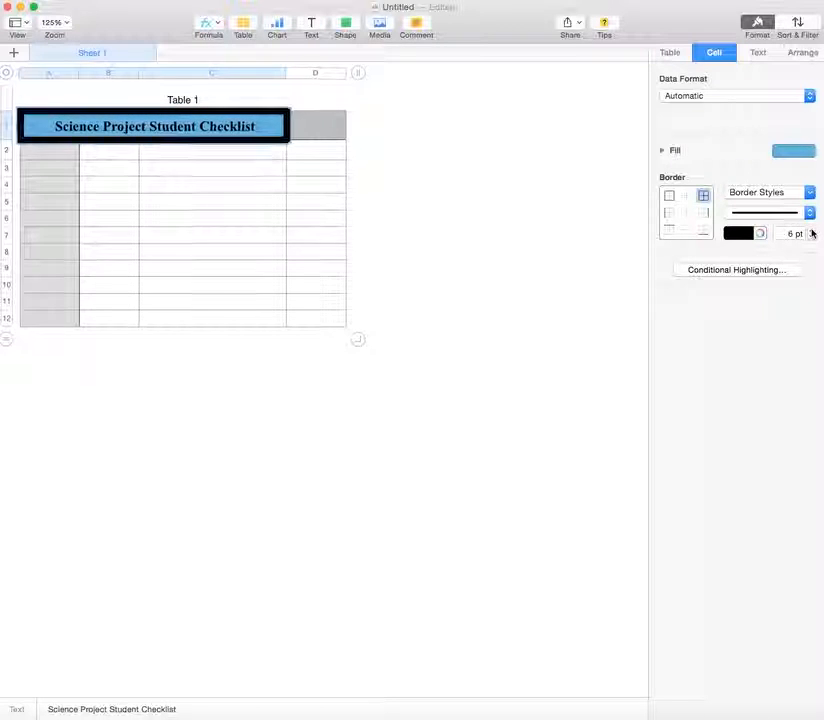
left_click(812, 231)
left_click(811, 236)
left_click(811, 236)
left_click(811, 236)
left_click(811, 236)
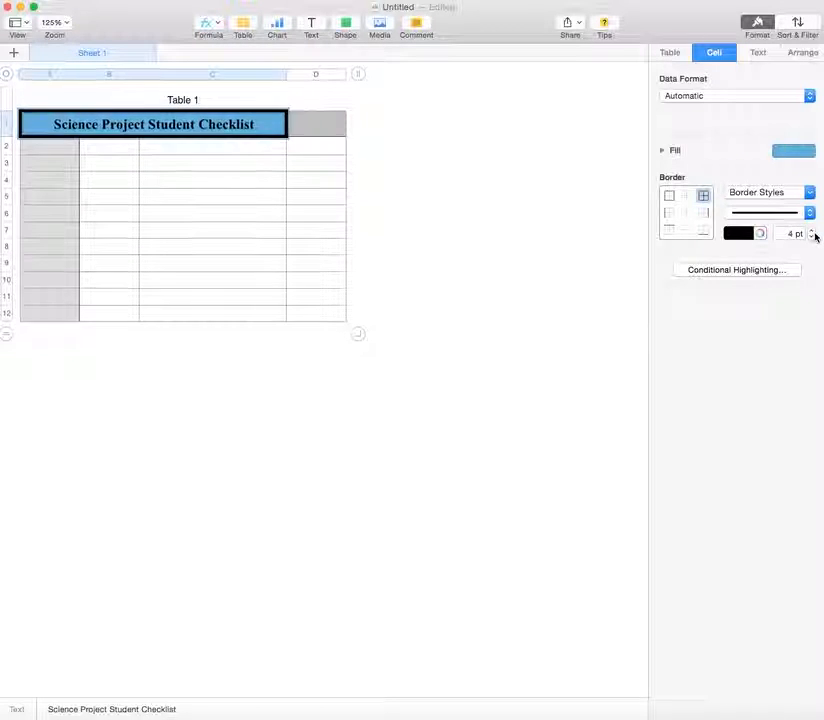
left_click(811, 236)
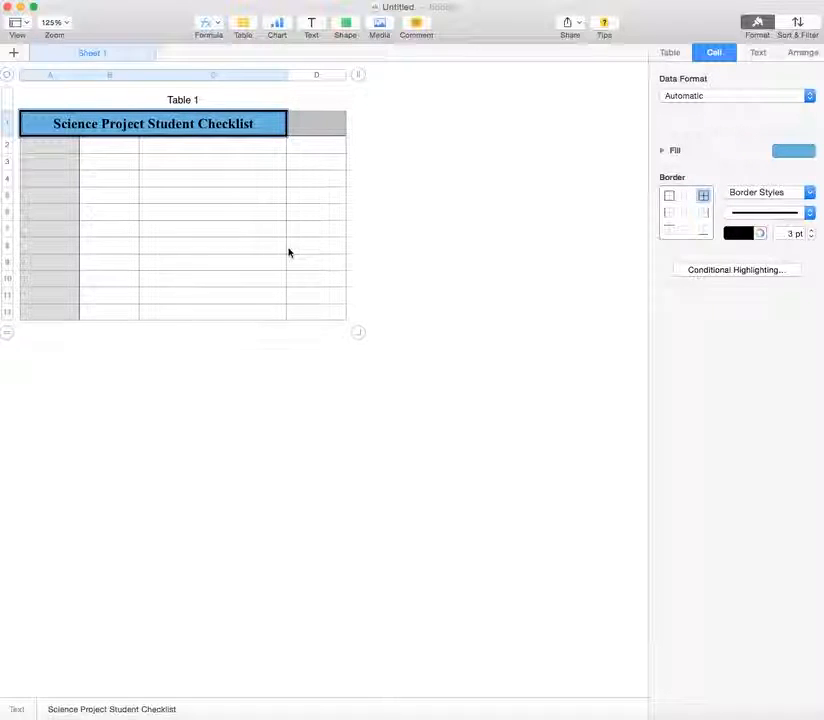
scroll(289, 252, "up", 1)
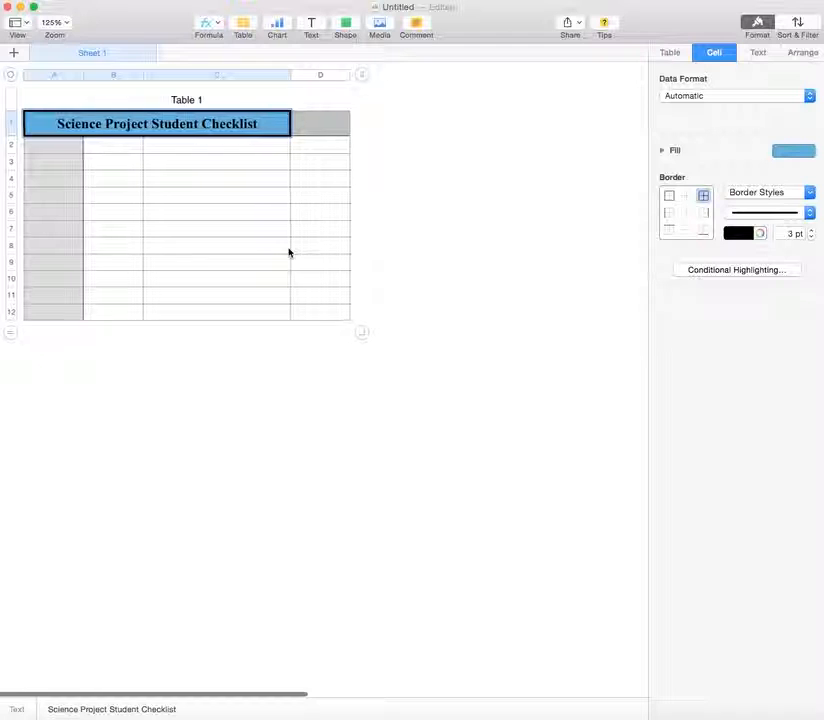
scroll(300, 248, "down", 2)
scroll(311, 245, "up", 2)
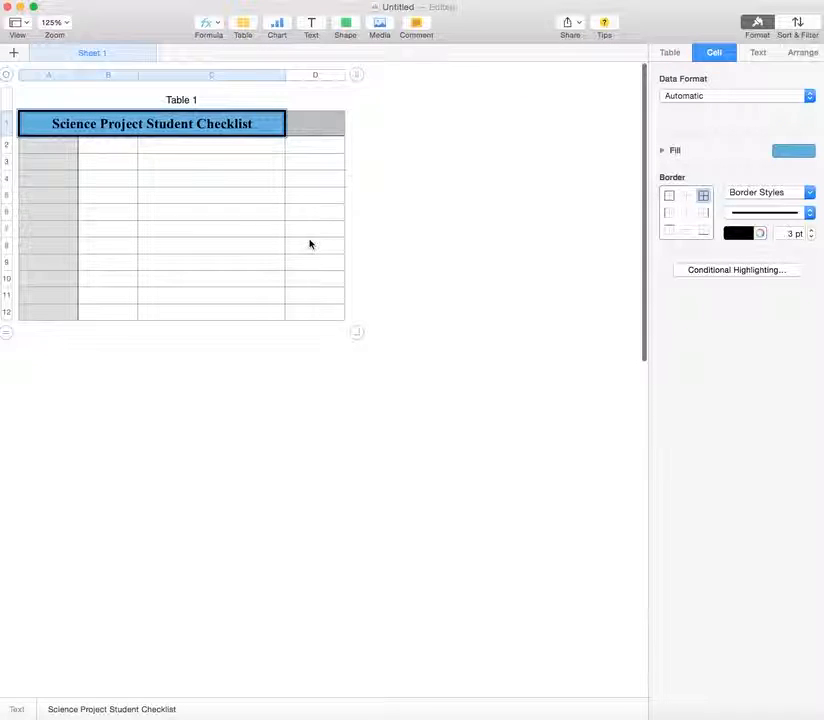
scroll(311, 245, "left", 1)
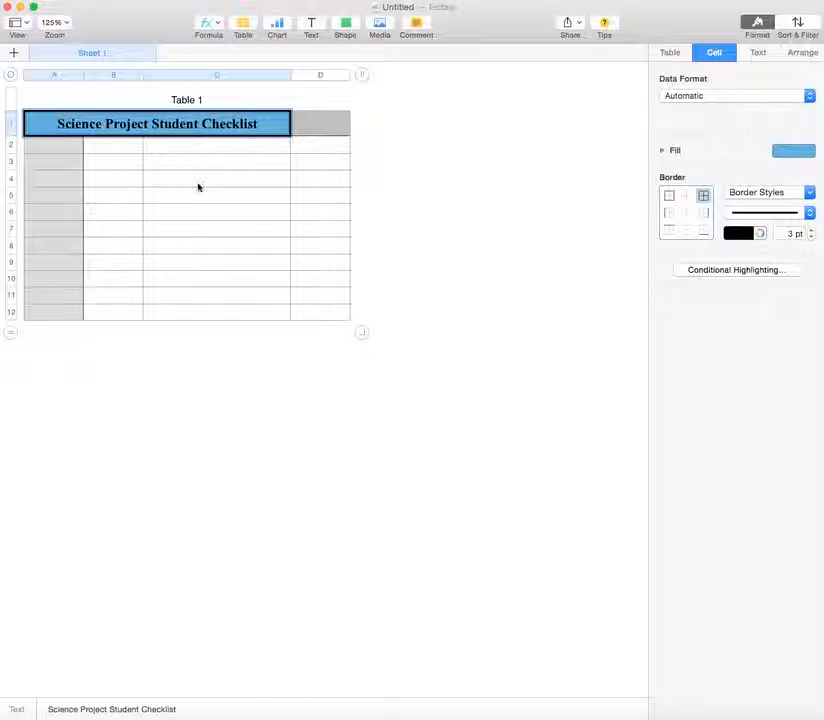
scroll(200, 222, "down", 3)
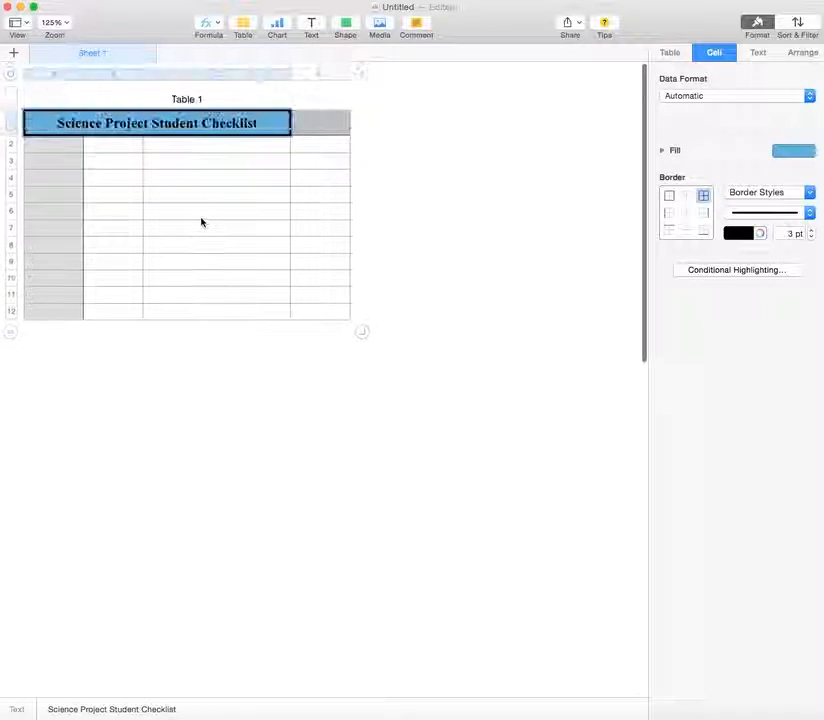
scroll(200, 222, "down", 3)
scroll(200, 222, "left", 1)
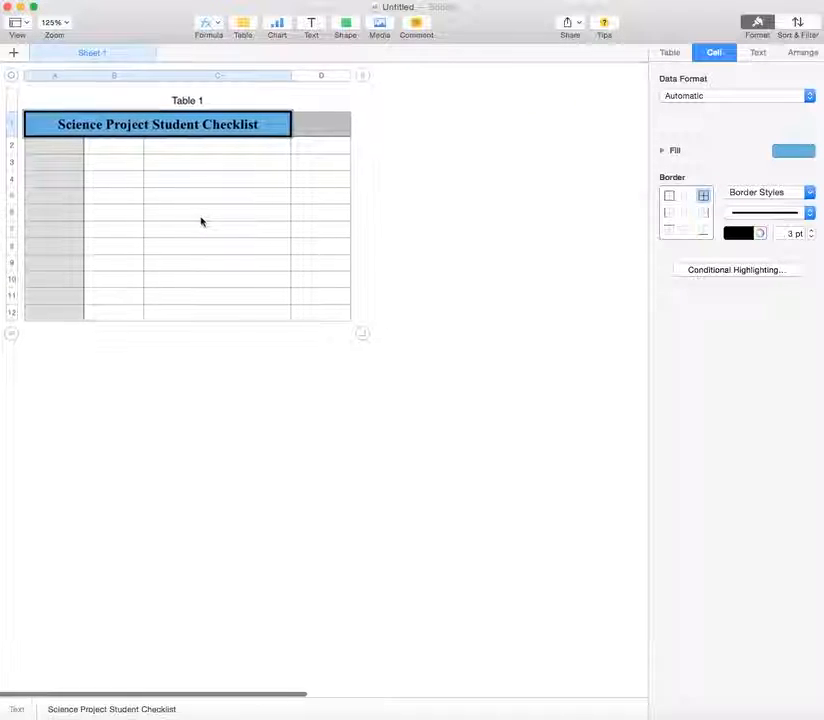
Enter the column heading "Tasks to Complete" in cell A2.
left_click(50, 149)
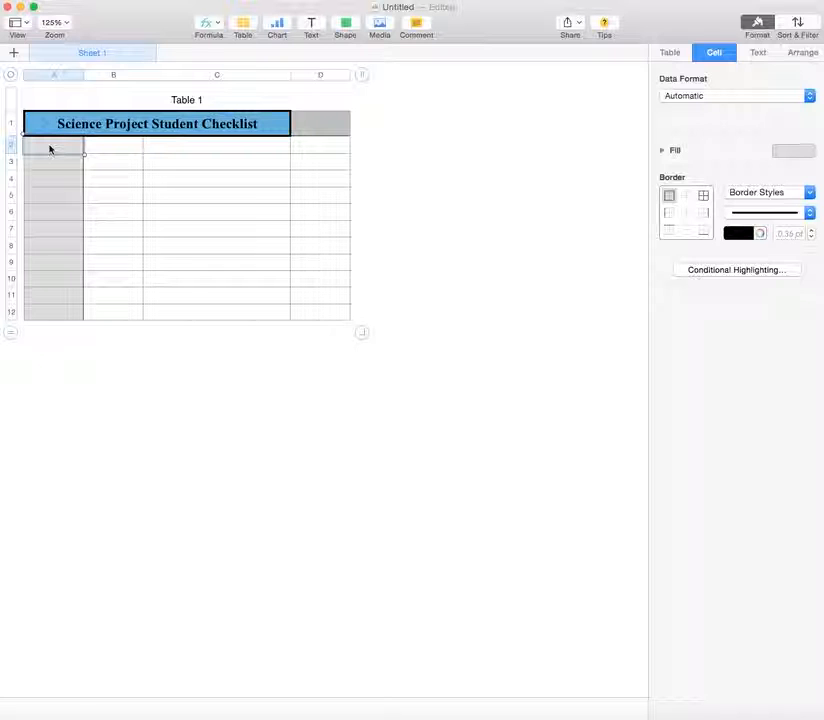
type("Tasks")
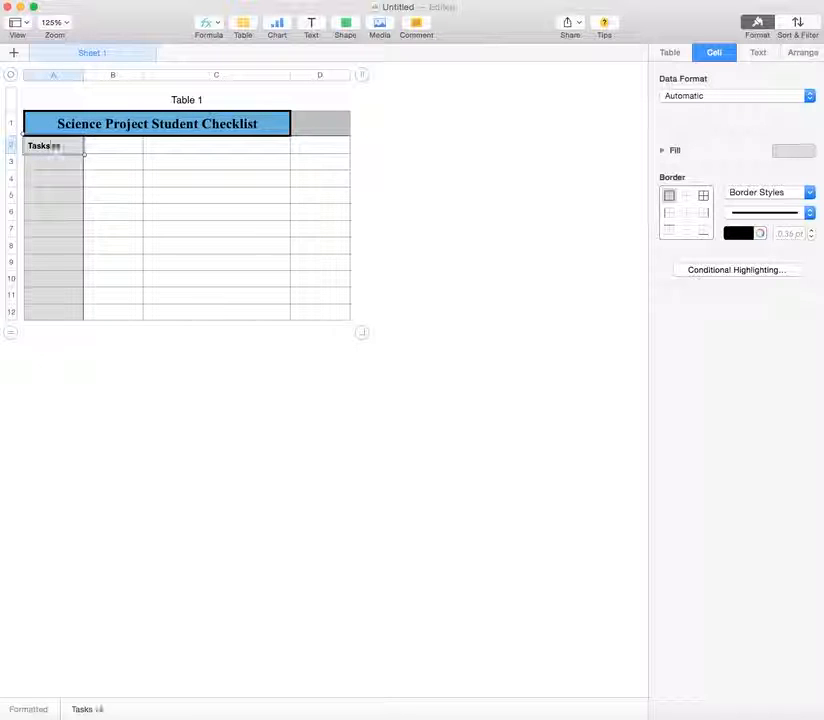
type(" to COmpl")
key("BackSpace")
key("BackSpace")
key("BackSpace")
key("BackSpace")
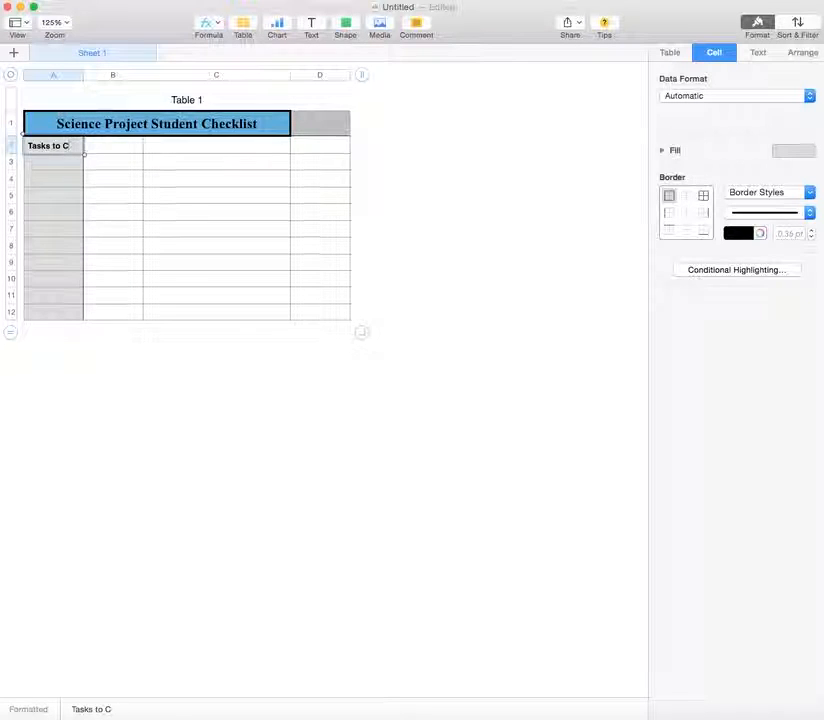
type("omplt")
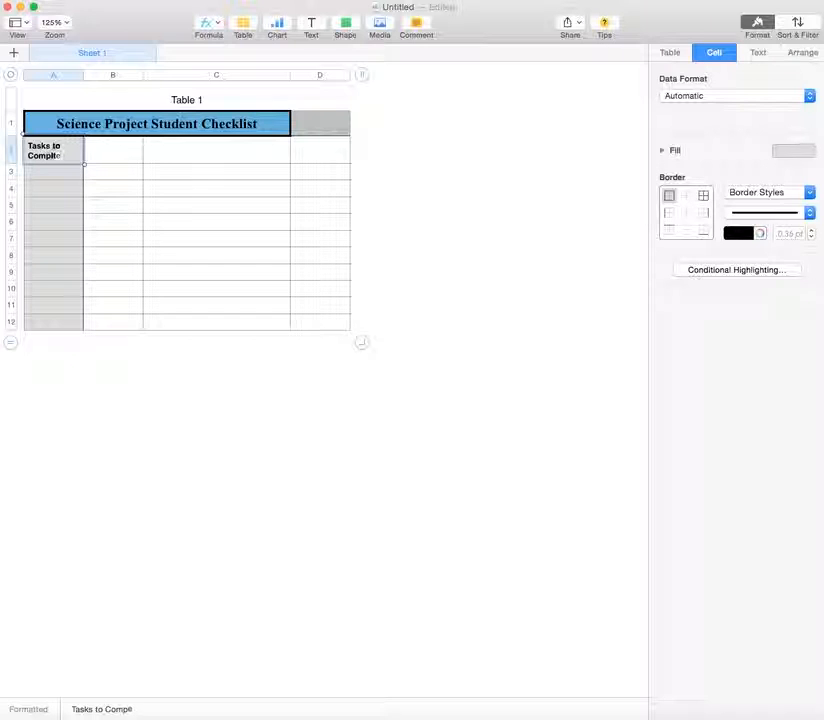
Enter the column headings "Complete" in cell B2 and "Student Name" in cell C2.
left_click(116, 145)
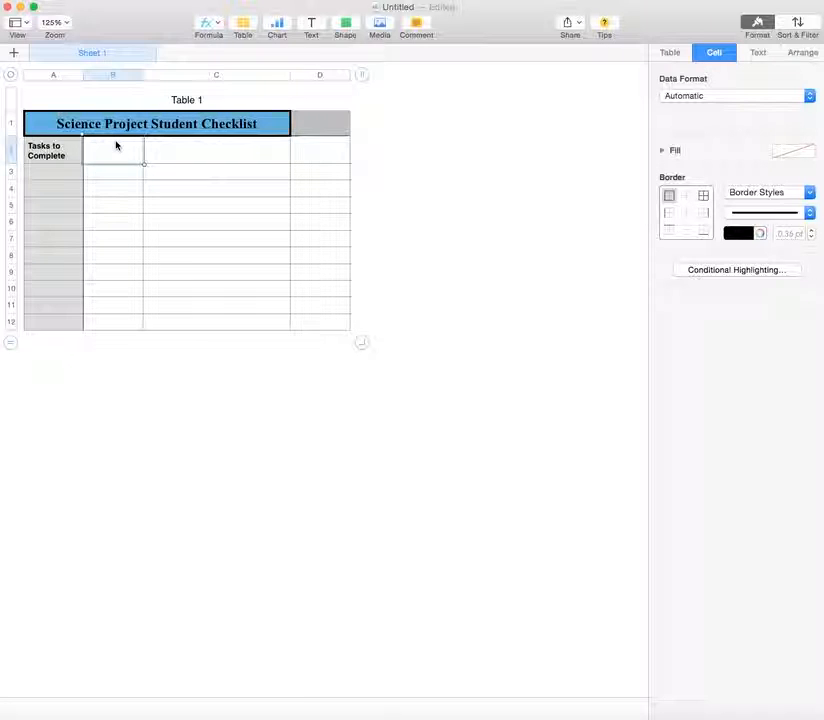
type("Compl")
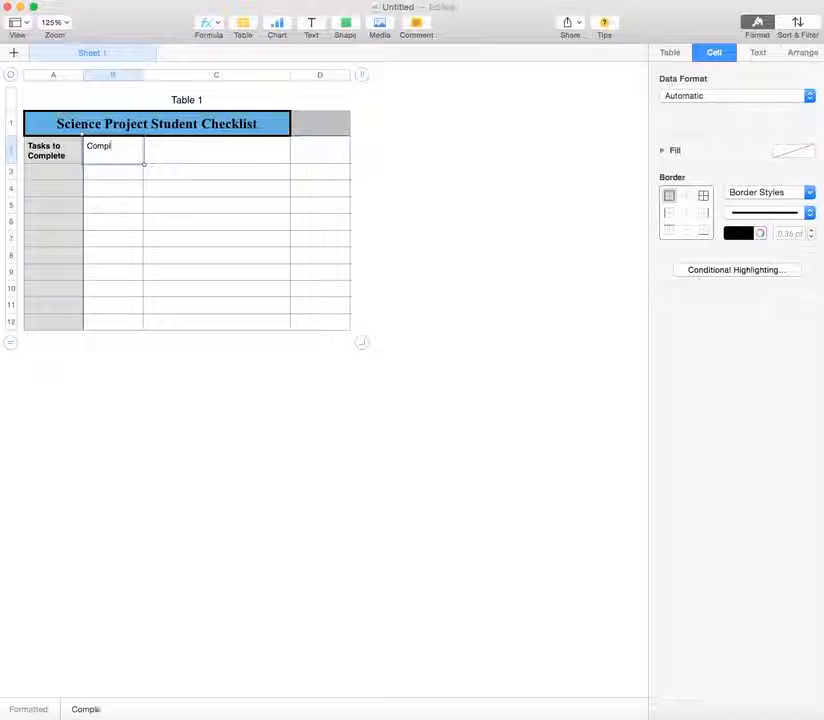
type("teete")
left_click(219, 152)
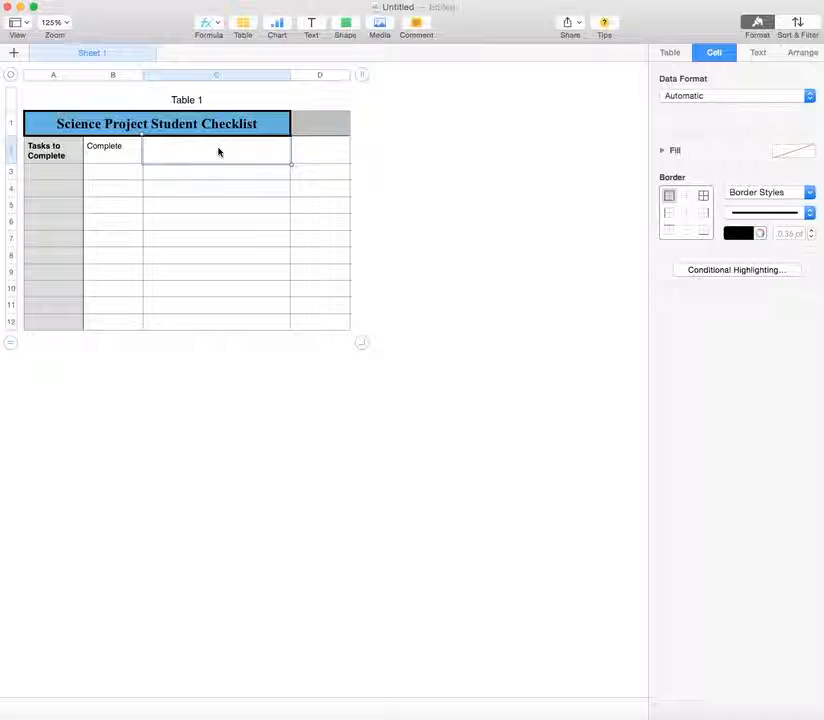
type("Student")
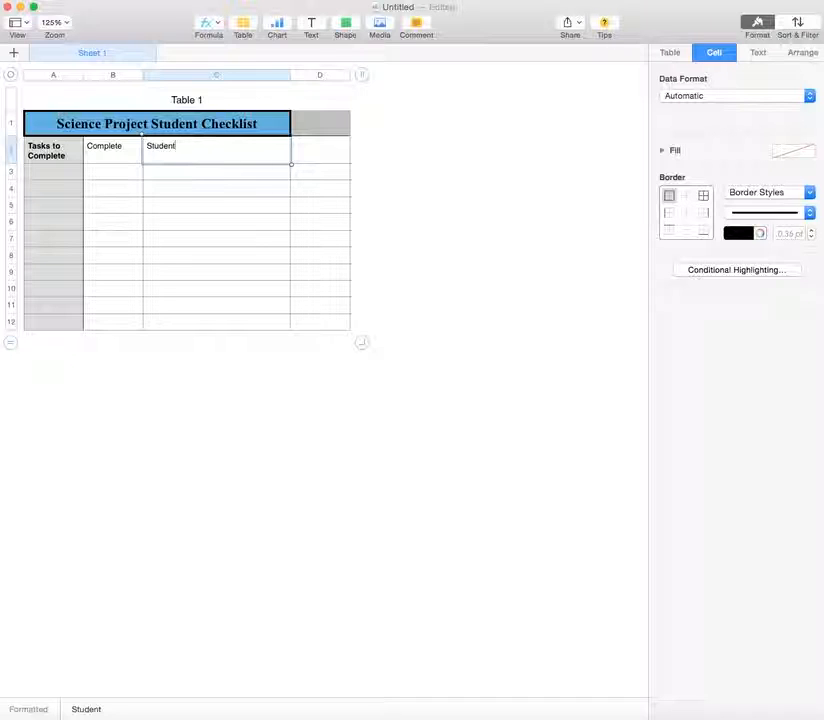
type("Name")
left_click(397, 237)
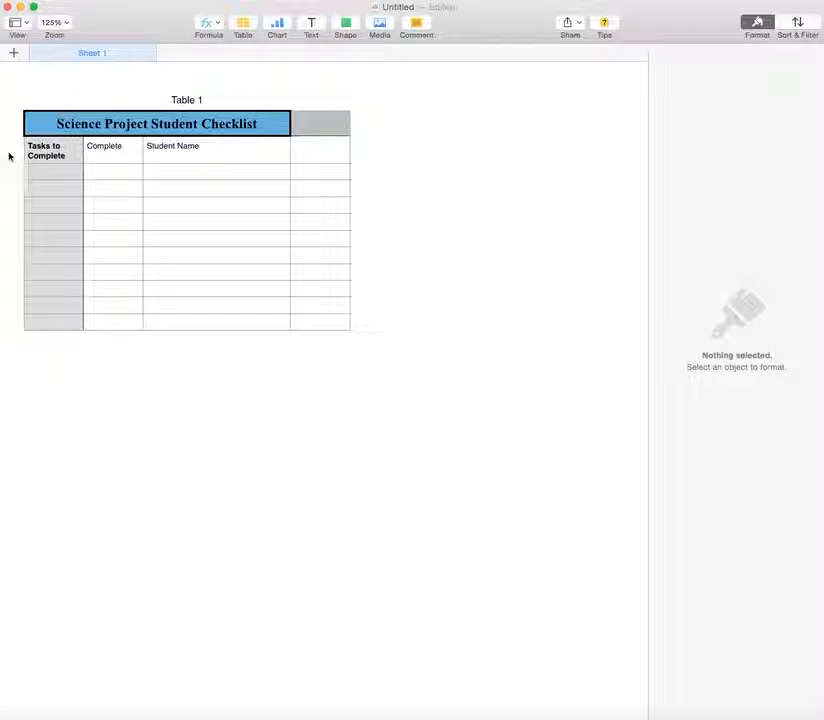
Widen column A until "Tasks to Complete" fits on one line, and narrow column C slightly.
left_click(70, 158)
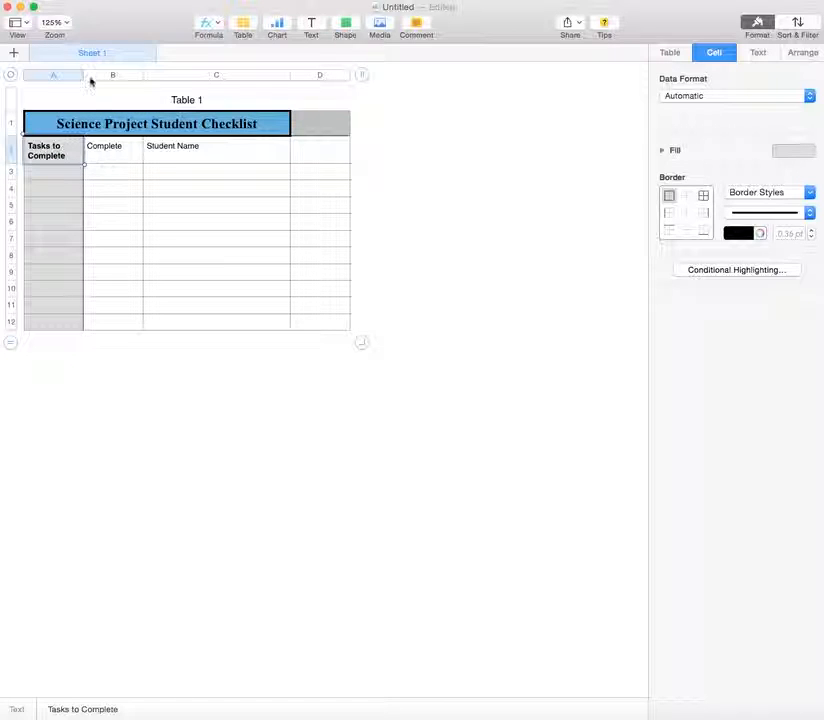
left_click_drag(83, 75, 167, 79)
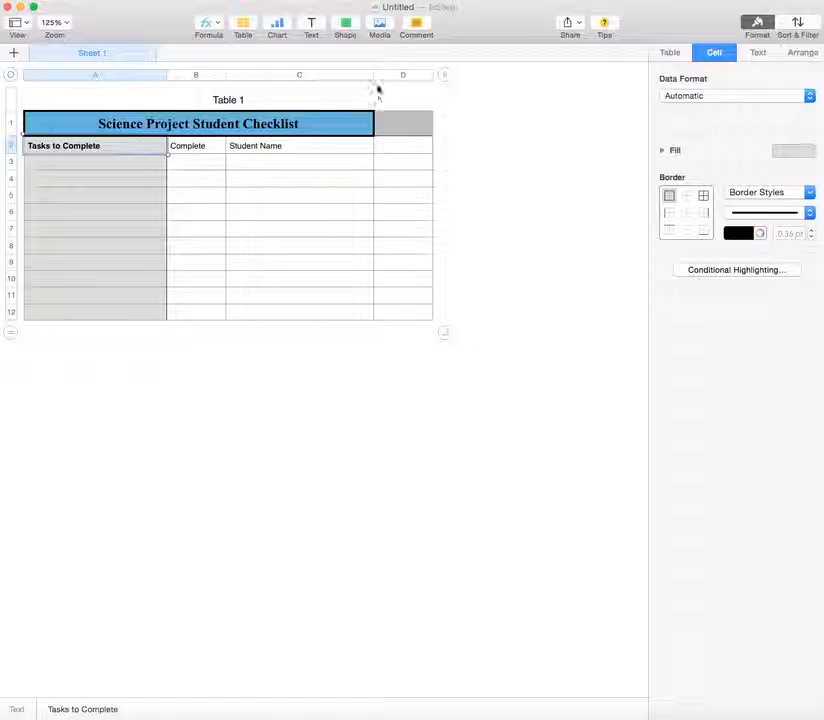
left_click_drag(373, 75, 342, 75)
Remove the empty columns beyond column C so the table ends at the title's edge.
left_click(369, 129)
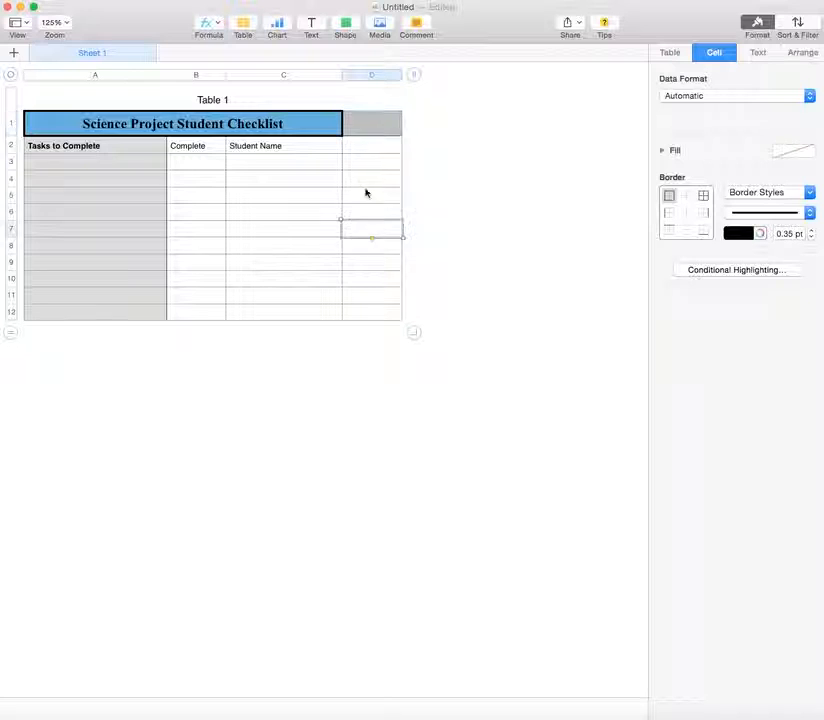
scroll(375, 180, "right", 5)
scroll(377, 176, "left", 5)
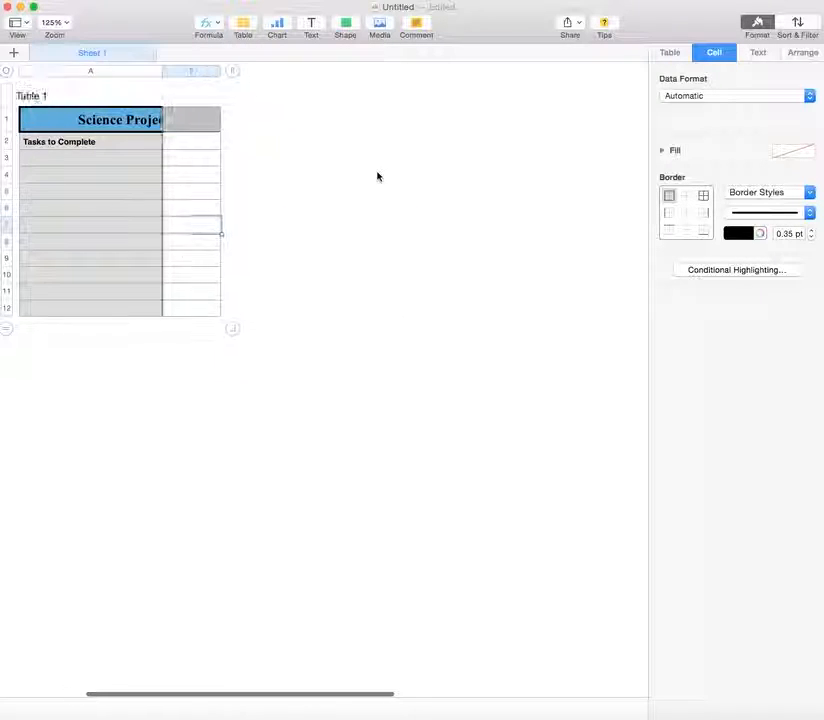
left_click(413, 73)
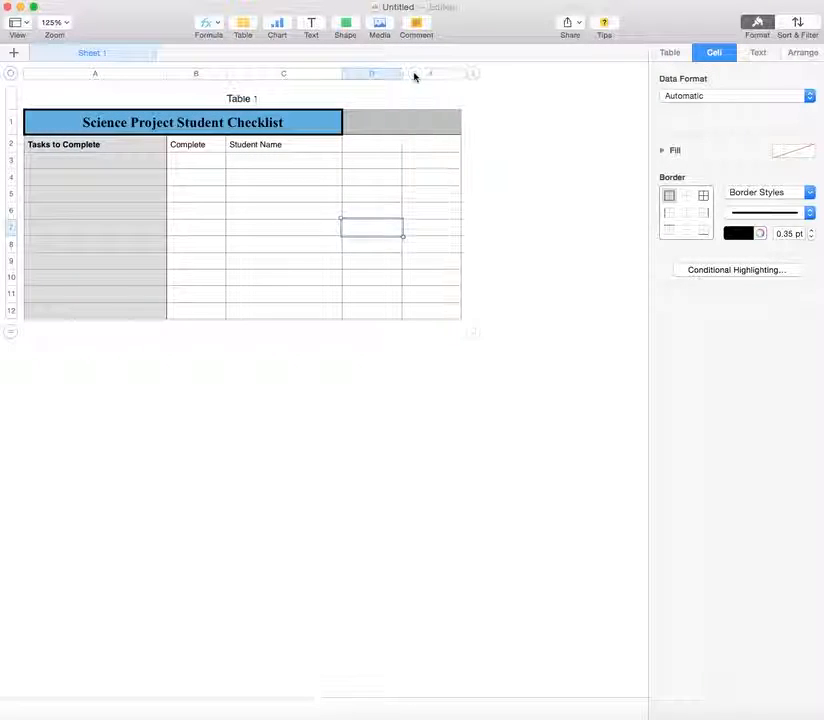
left_click_drag(474, 79, 395, 83)
left_click(389, 222)
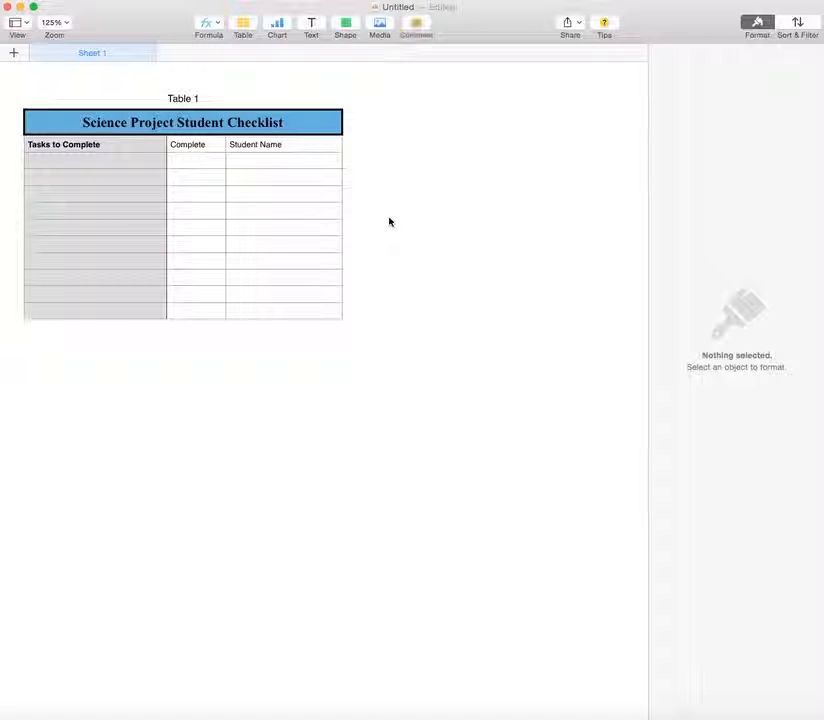
Apply solid black 3 pt borders to all inner and outer edges of cells A2 through C12.
scroll(175, 252, "down", 1)
scroll(175, 252, "up", 2)
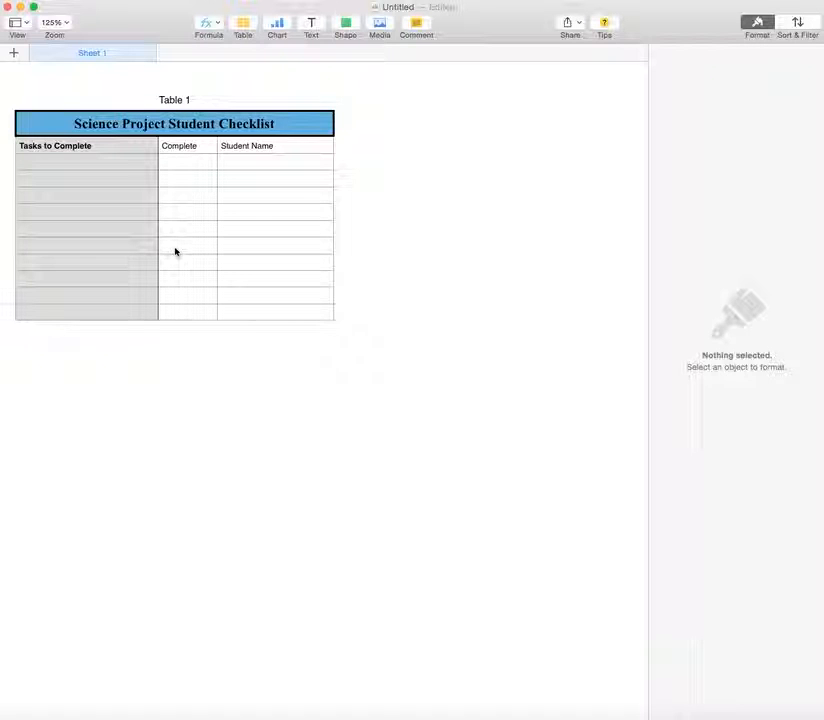
left_click(124, 214)
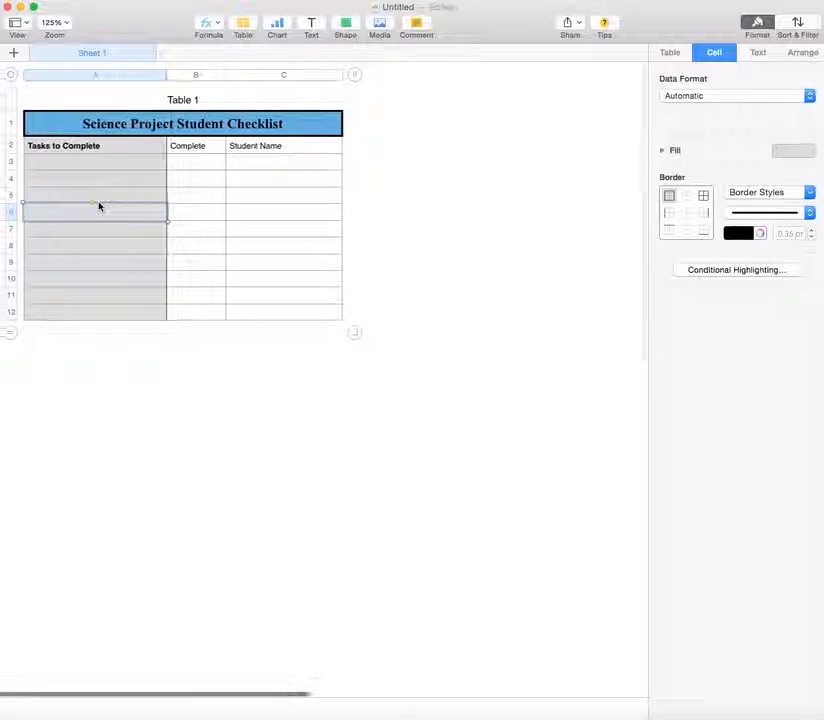
left_click(92, 161)
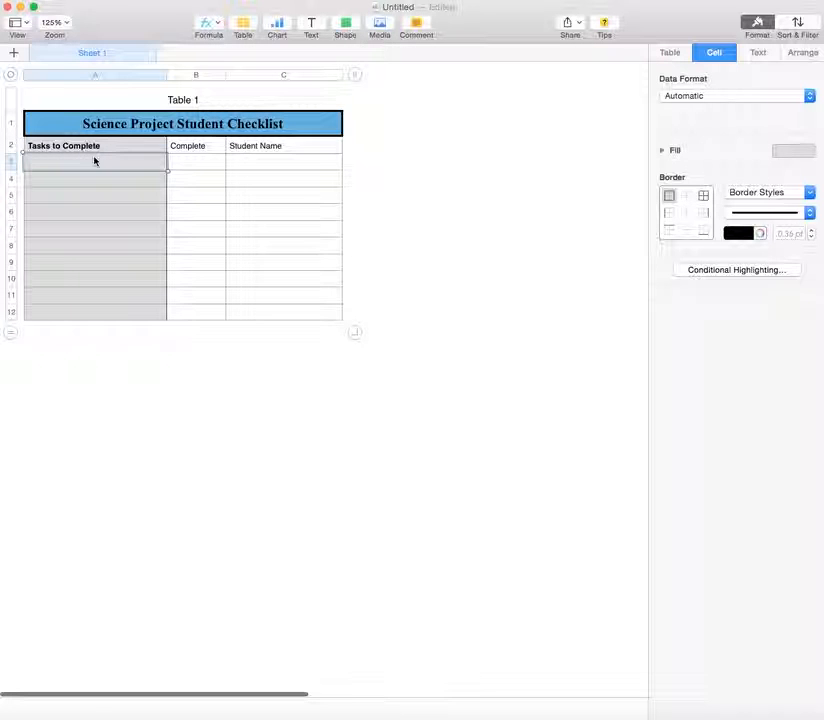
left_click_drag(82, 148, 274, 310)
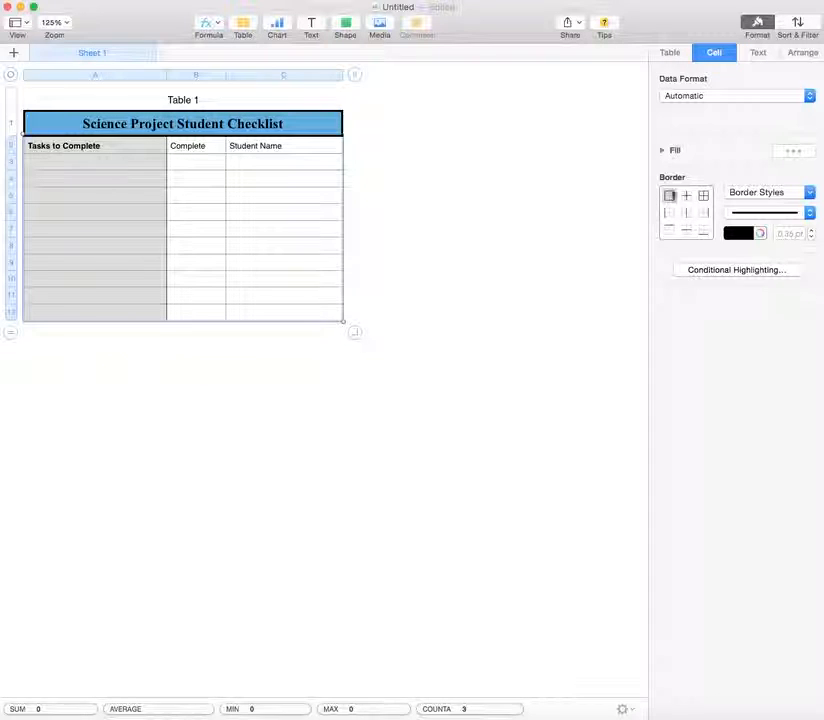
left_click(703, 195)
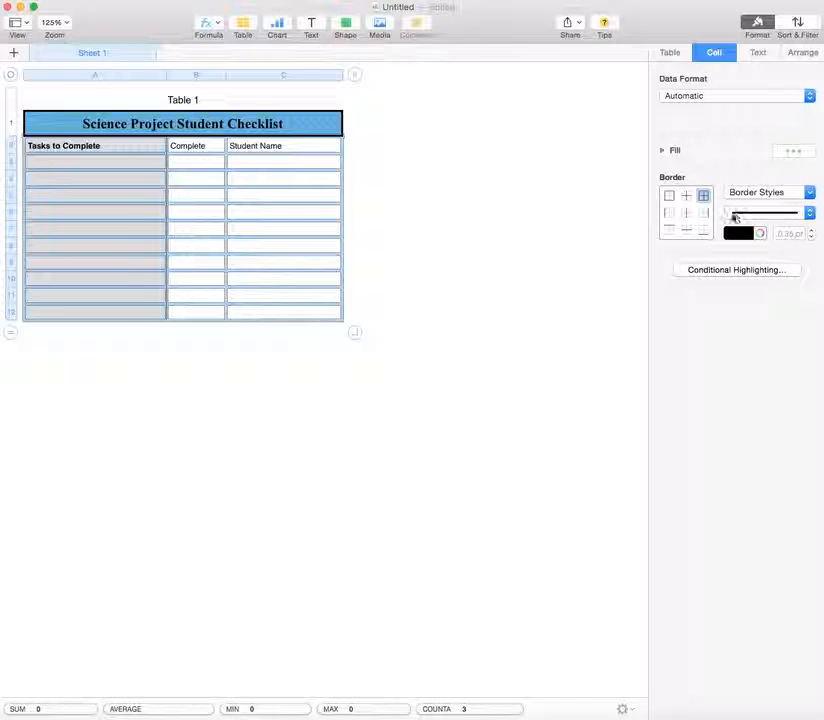
left_click(809, 213)
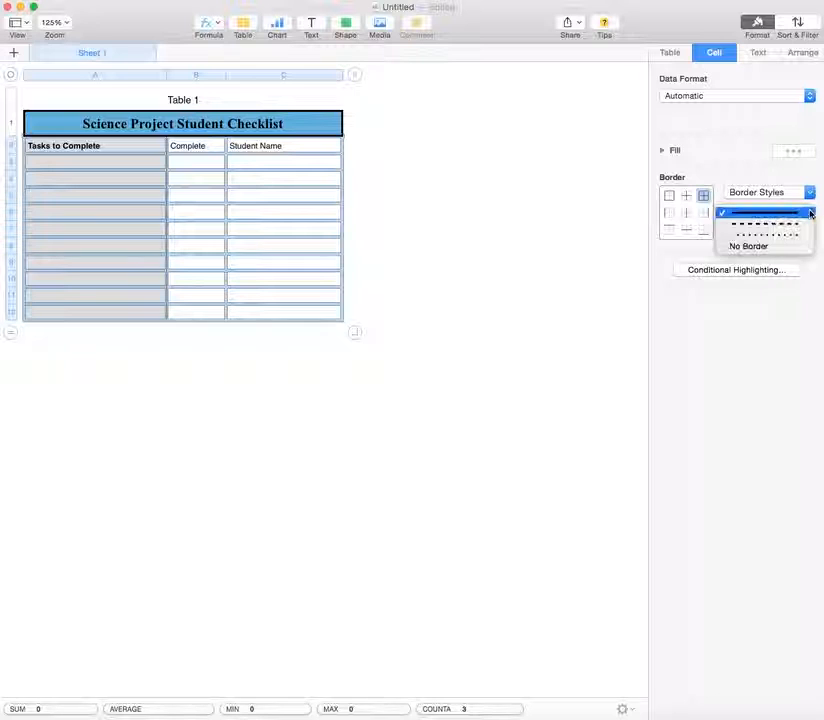
left_click(790, 214)
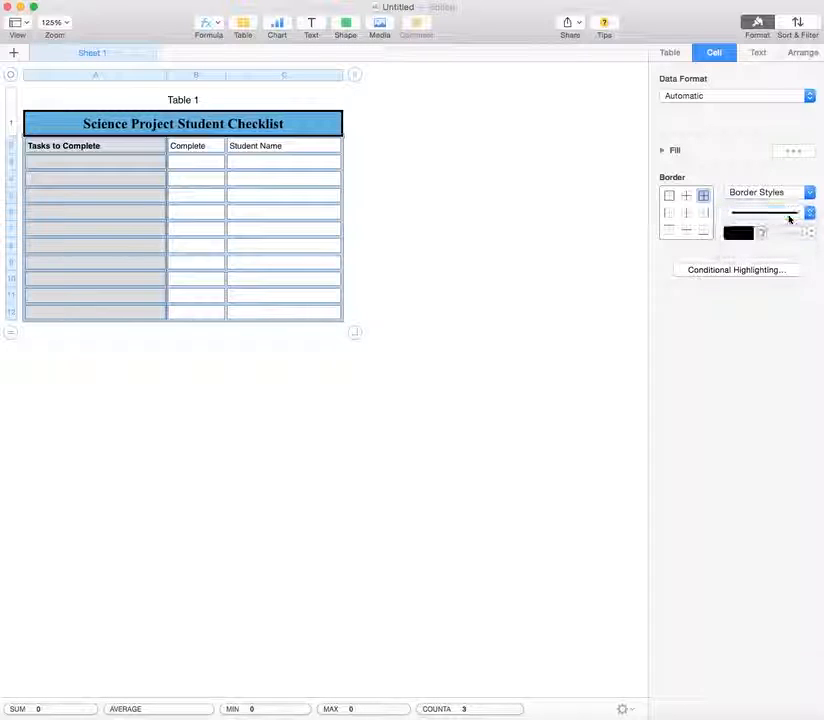
left_click(735, 234)
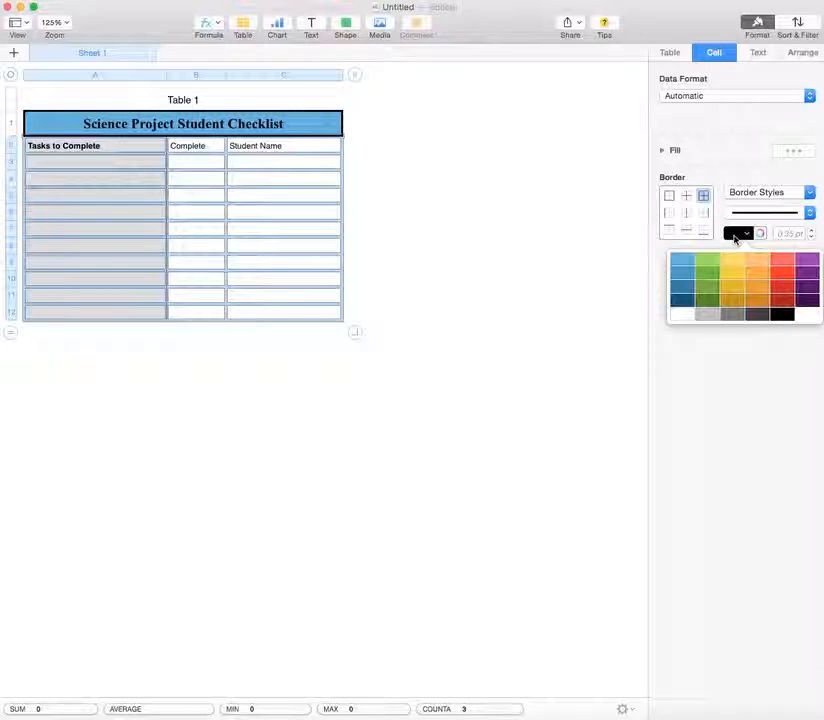
left_click(735, 236)
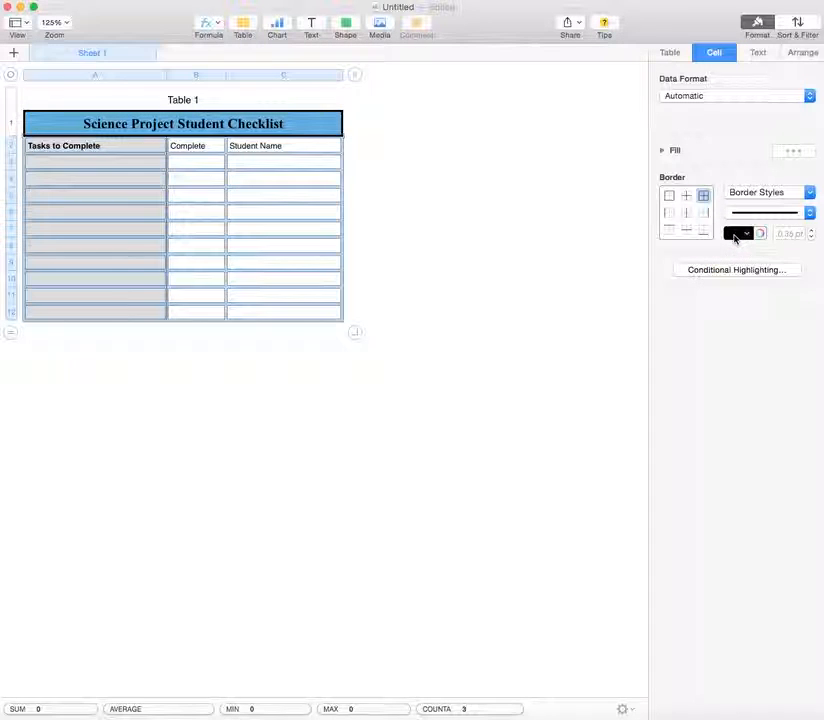
left_click(811, 231)
left_click(811, 231)
left_click(811, 231)
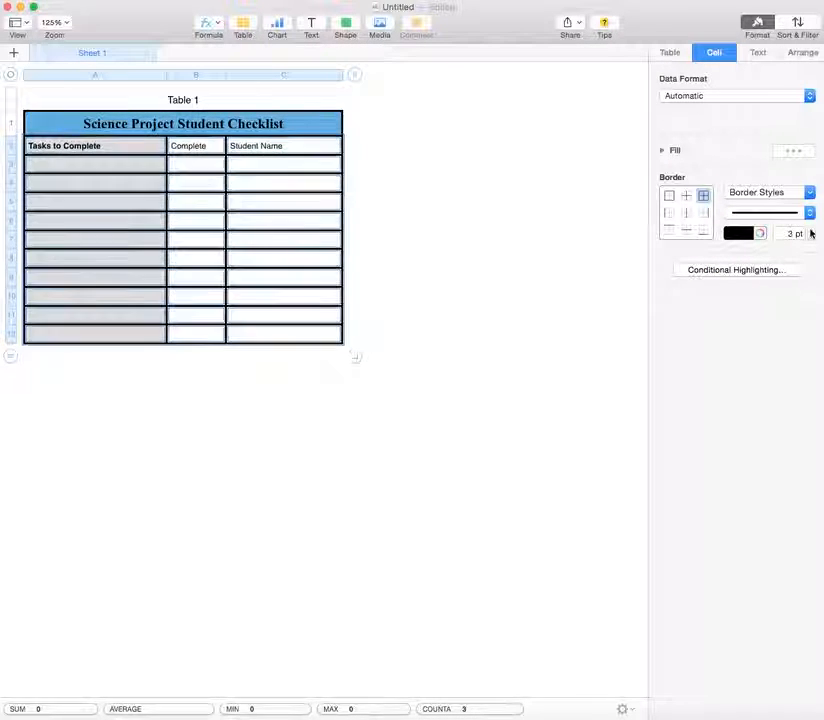
left_click(401, 349)
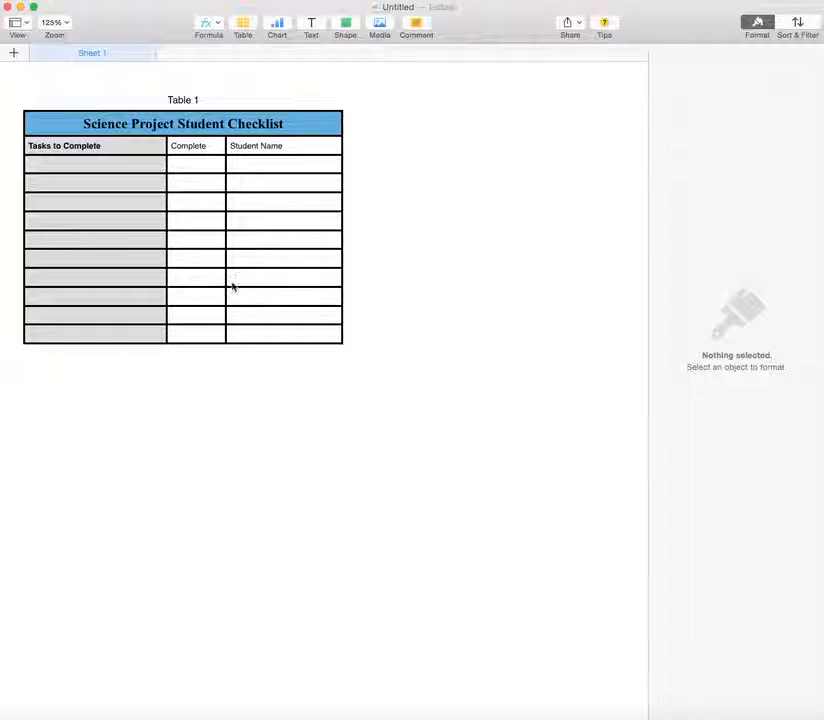
Select the whole table and enlarge it proportionally in width and height until it fills most of the sheet's visible width.
left_click(40, 114)
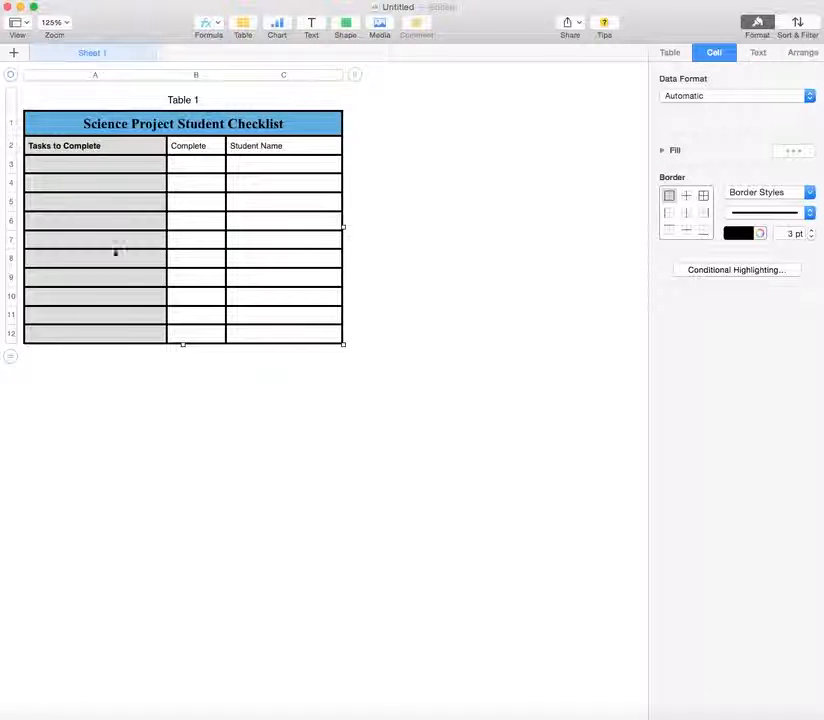
left_click(120, 394)
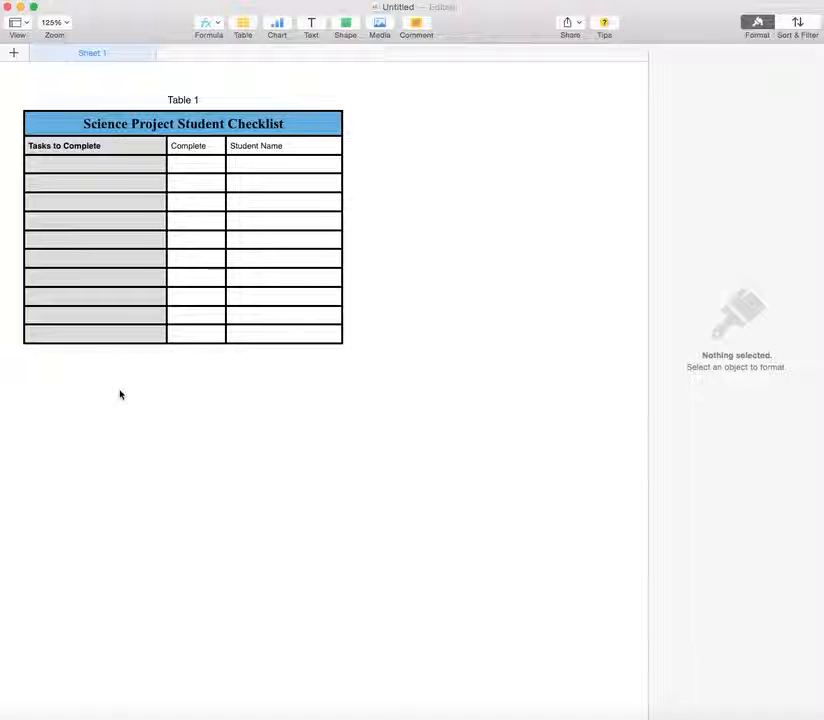
left_click(120, 151)
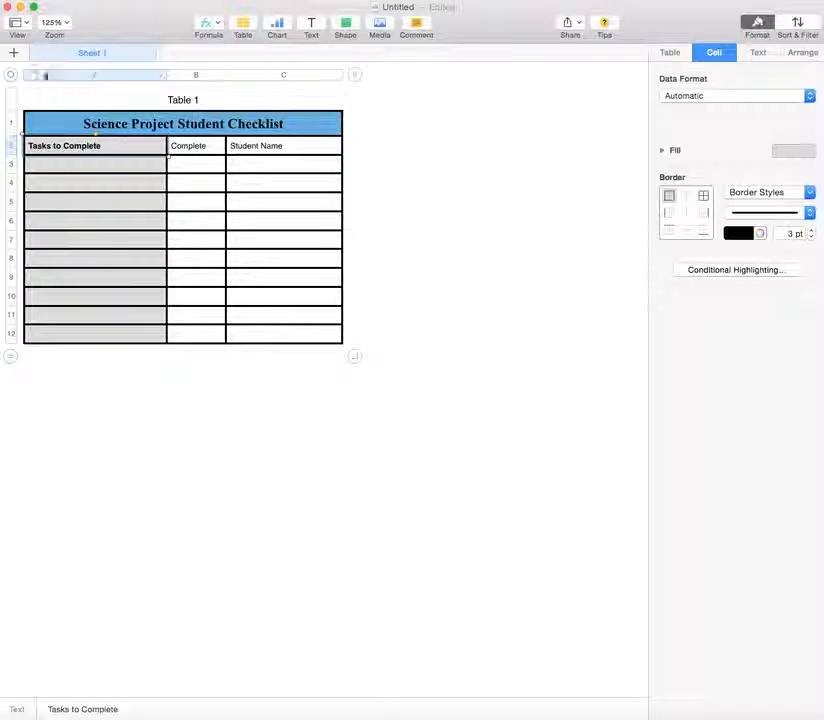
left_click(12, 75)
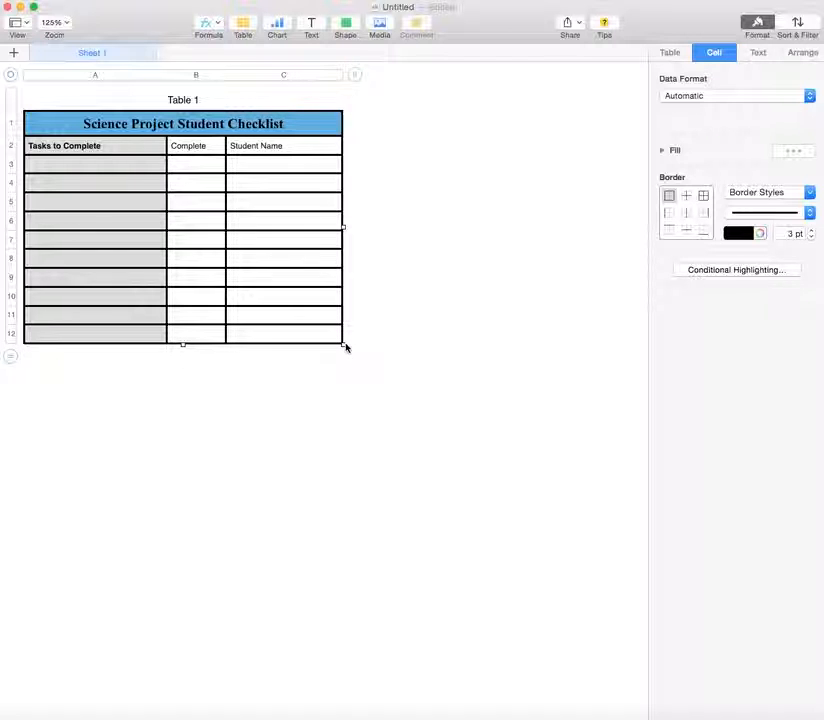
left_click_drag(343, 343, 536, 487)
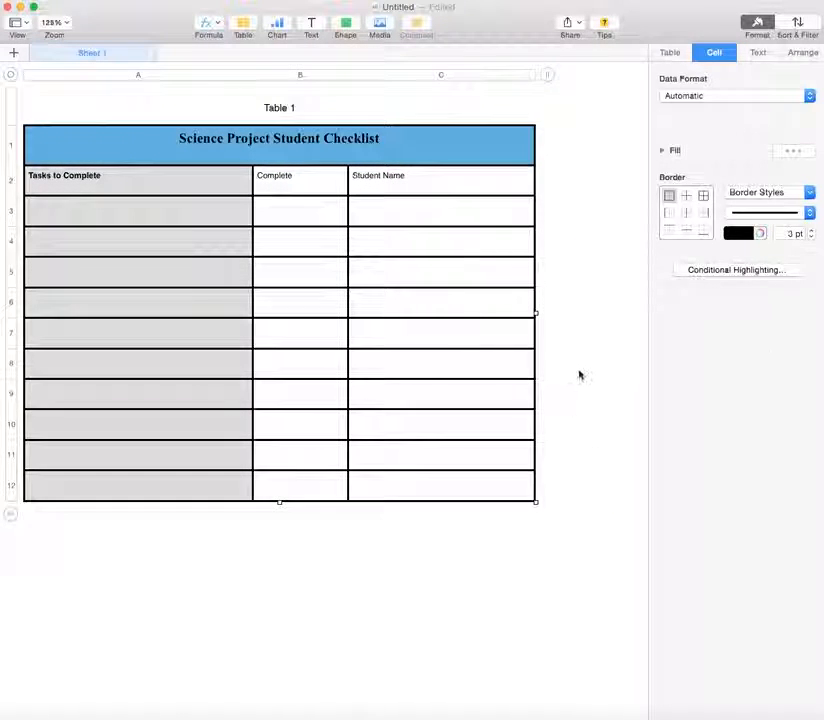
left_click(579, 375)
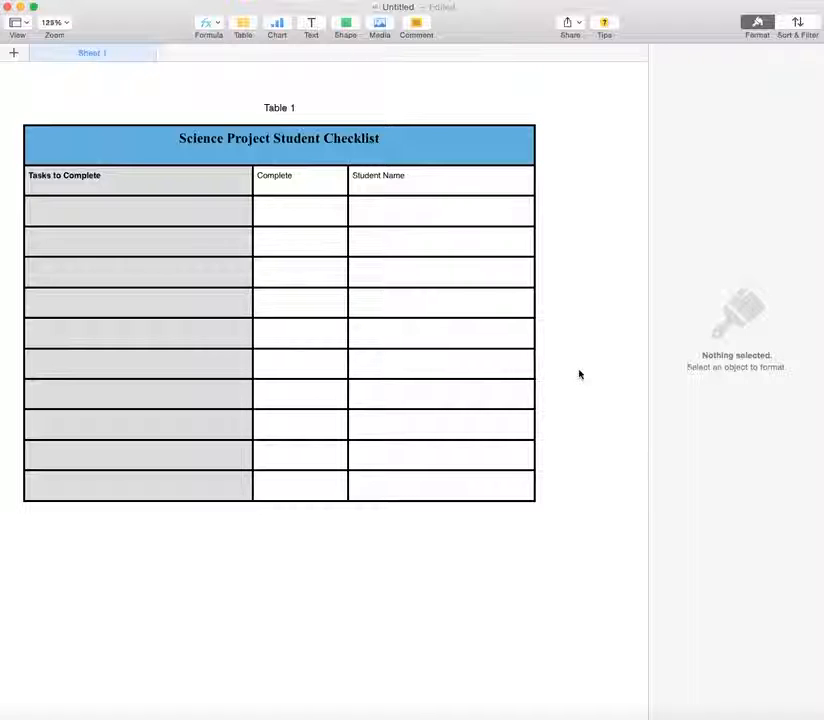
left_click(450, 215)
left_click(441, 245)
left_click(446, 207)
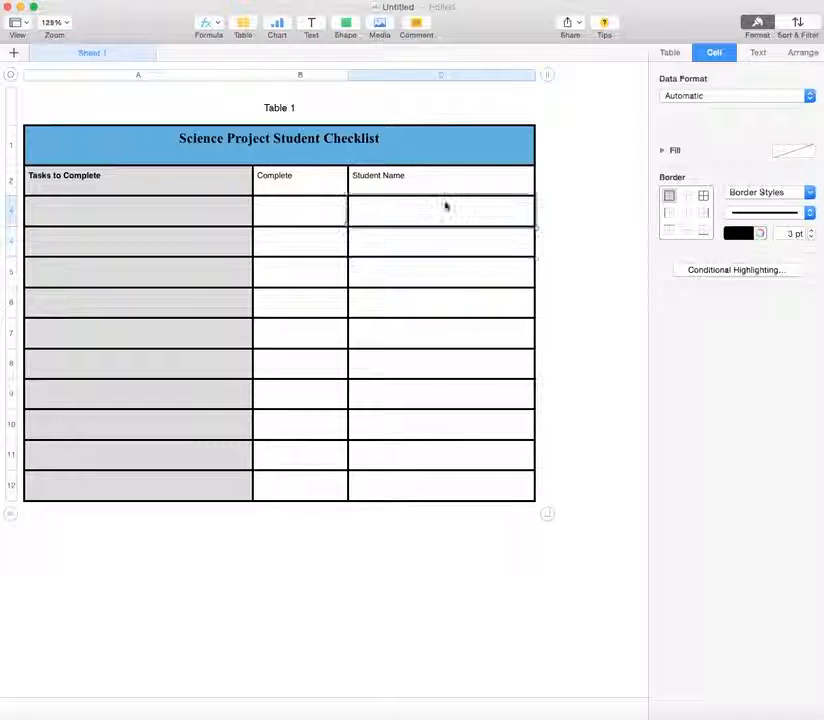
left_click(436, 245)
left_click(433, 272)
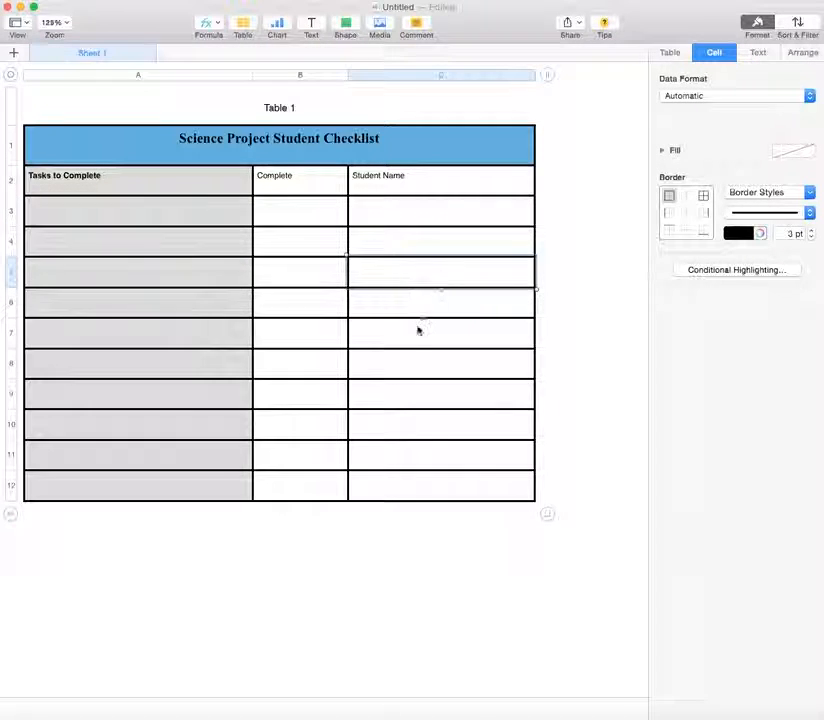
left_click(423, 307)
left_click(421, 330)
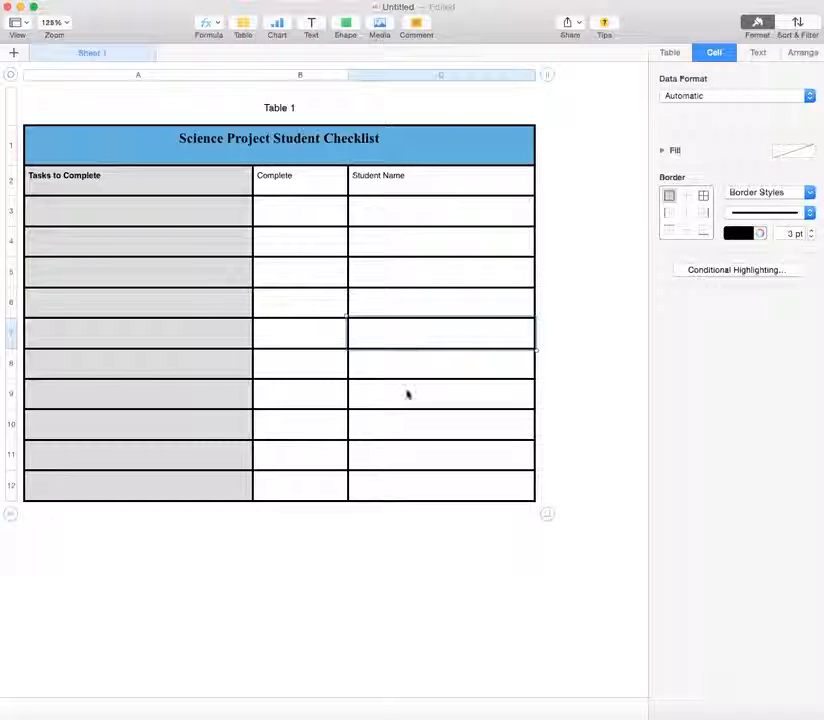
Enter a student's first name in cell C3 and clear the cell again.
left_click(410, 217)
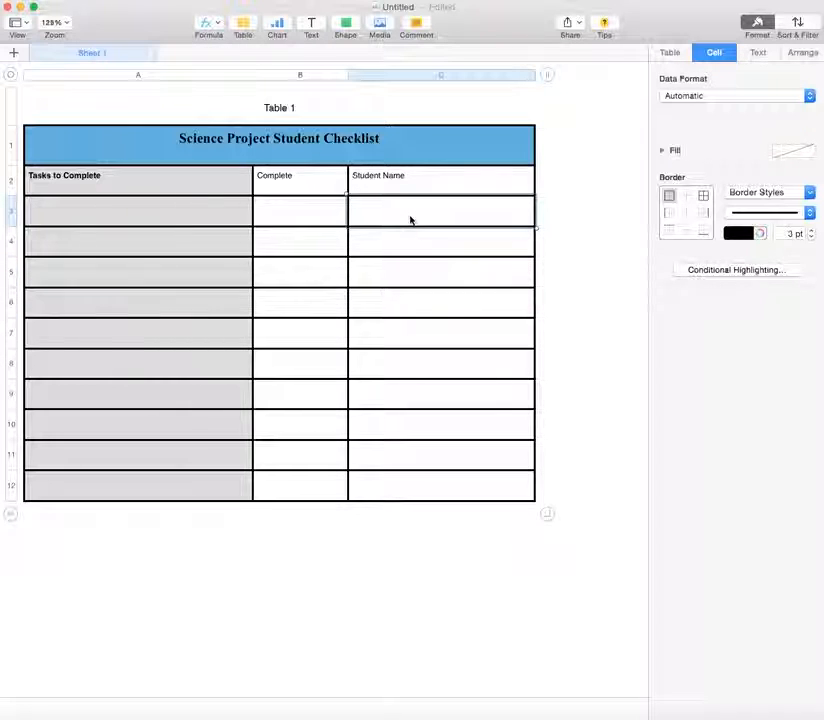
type("Ta")
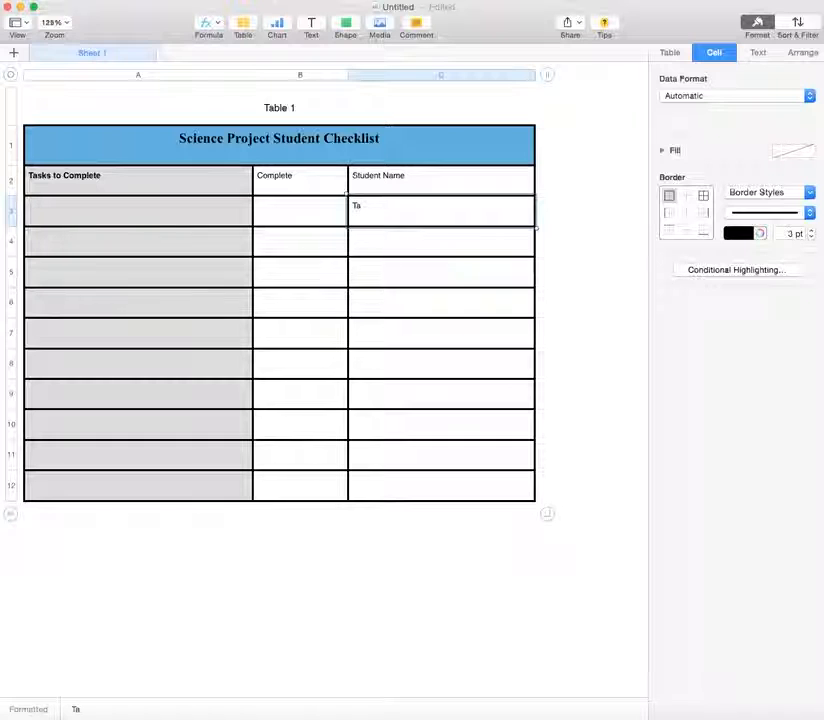
type("ylor")
key("Return")
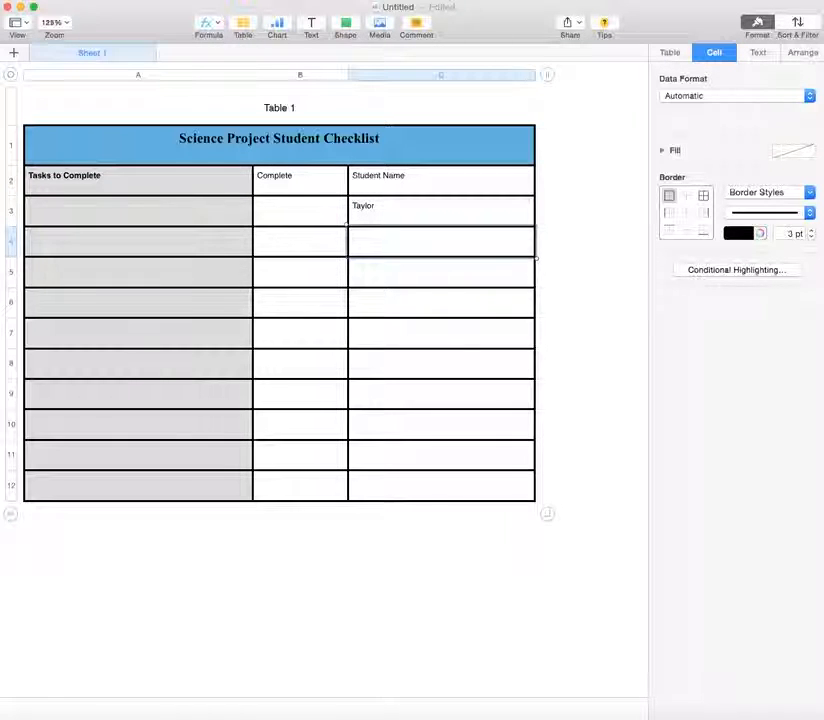
left_click(441, 211)
key("Delete")
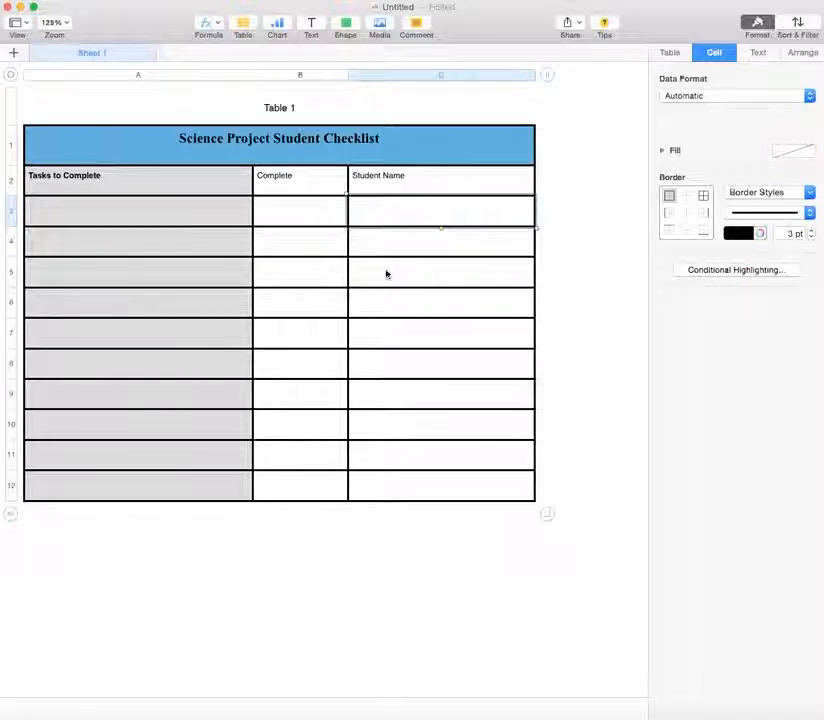
Enter six people's names in column B, one per row from cell B7 down to B12.
left_click(284, 331)
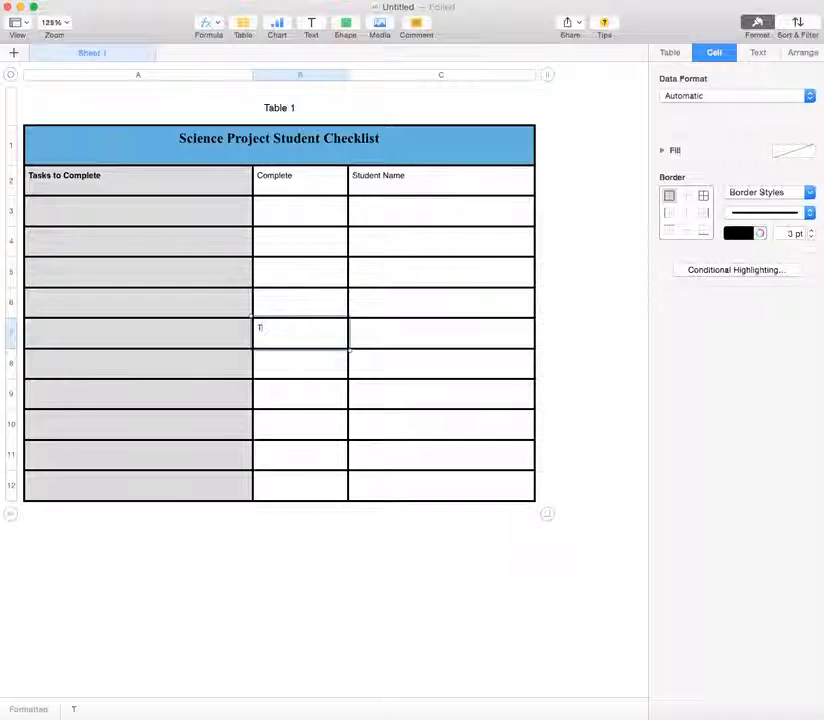
type("aylor")
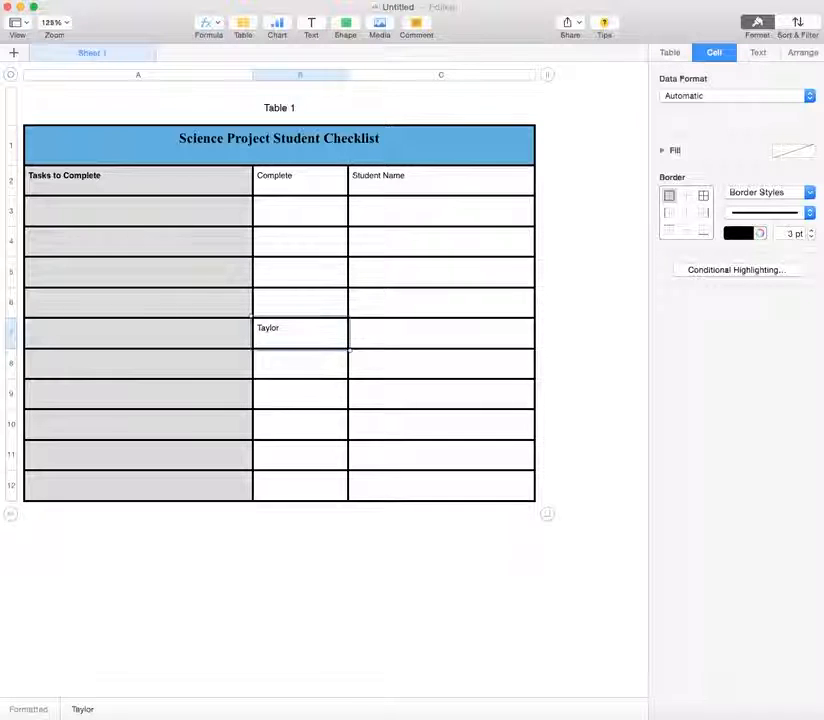
key("Return")
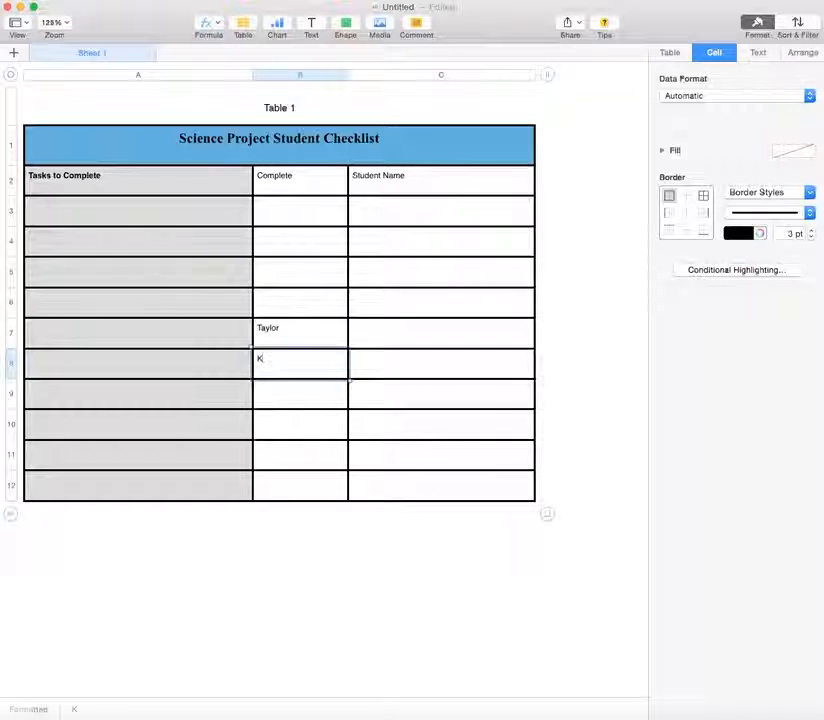
type("Krista")
key("Return")
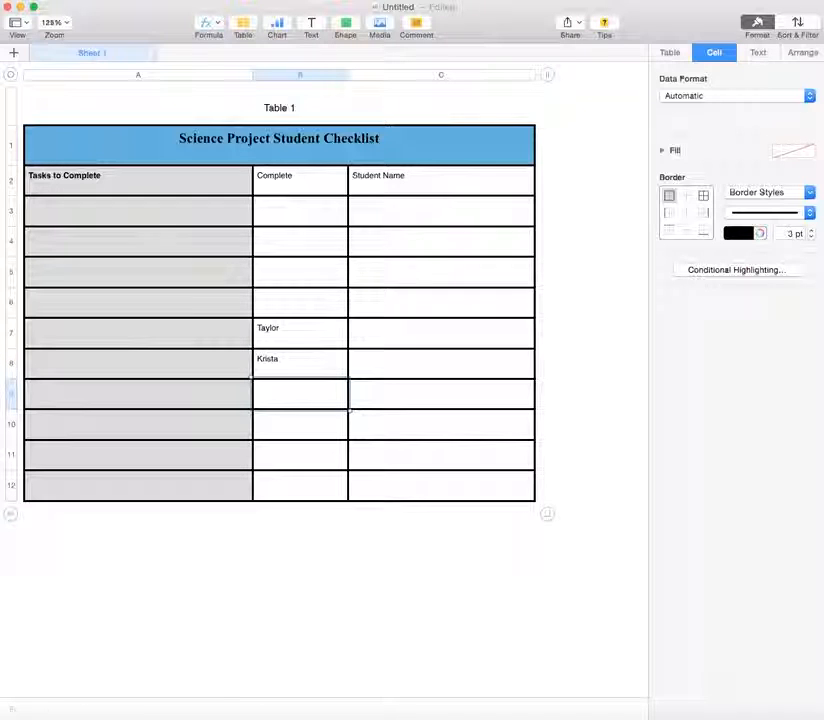
type("Lacey")
key("Return")
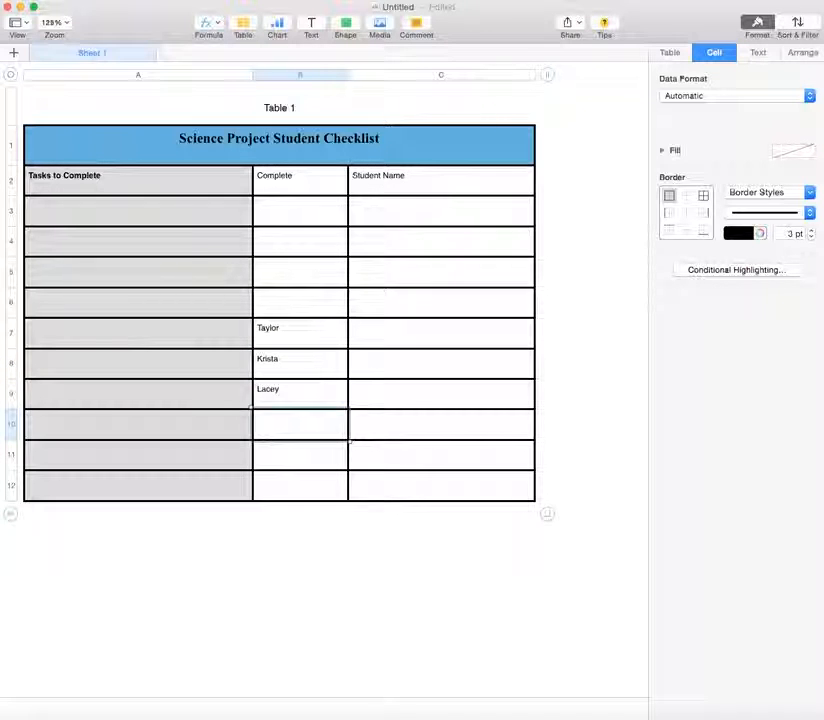
type("Jason")
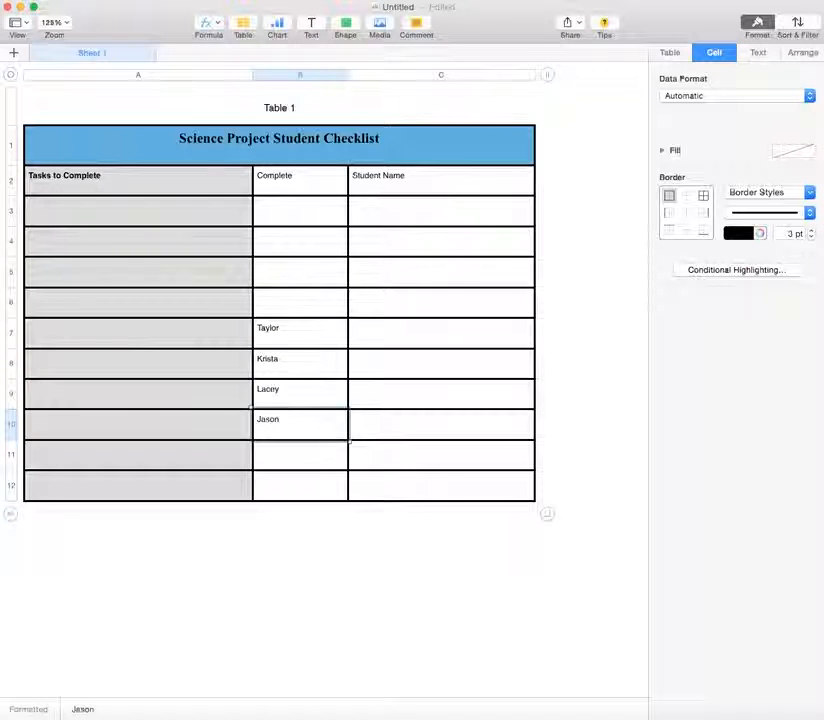
key("Return")
type("Archer")
key("Return")
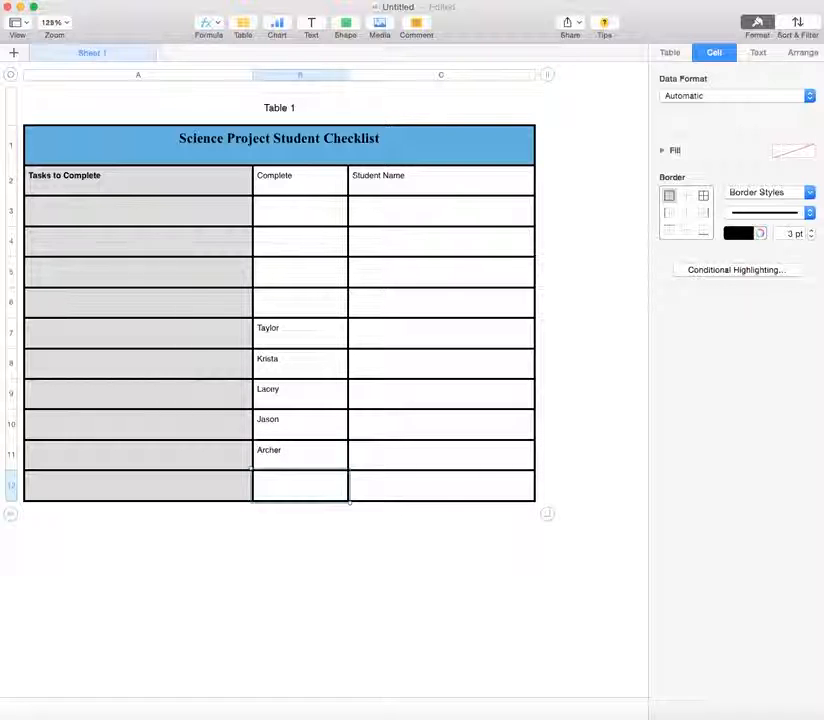
type("Dr. Cox")
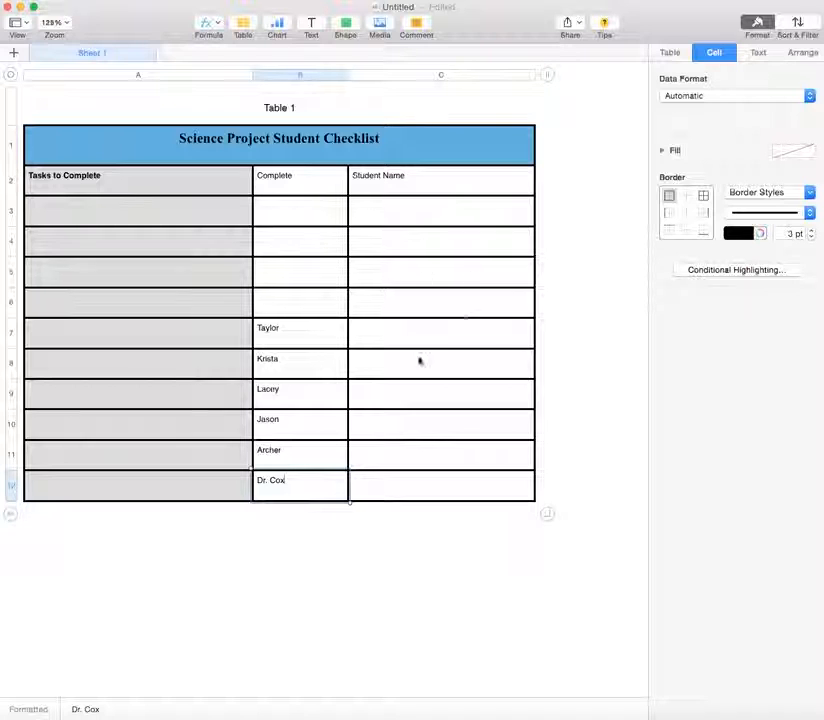
left_click(239, 250)
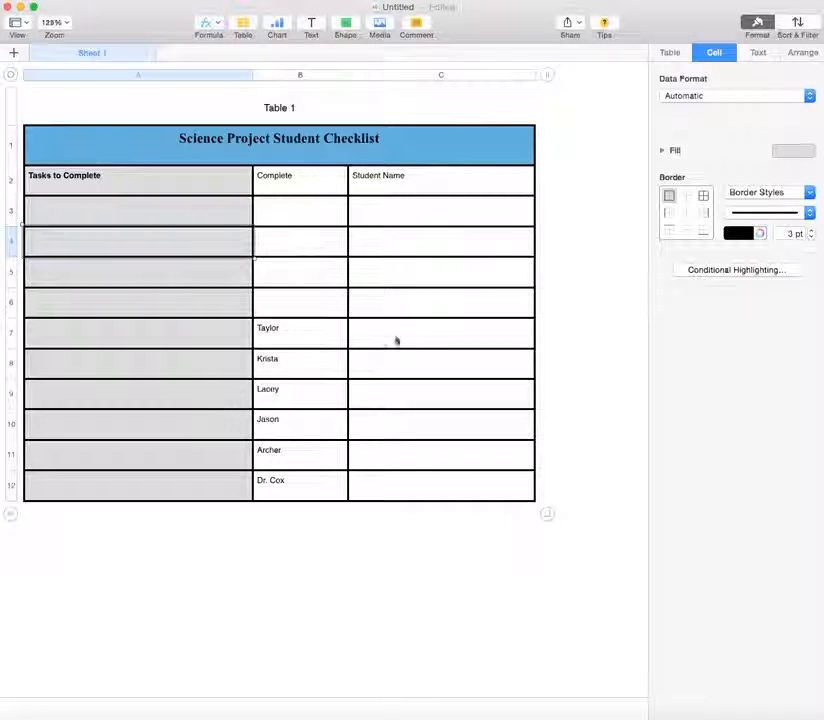
left_click(331, 326)
left_click(320, 359)
left_click(307, 392)
left_click(295, 436)
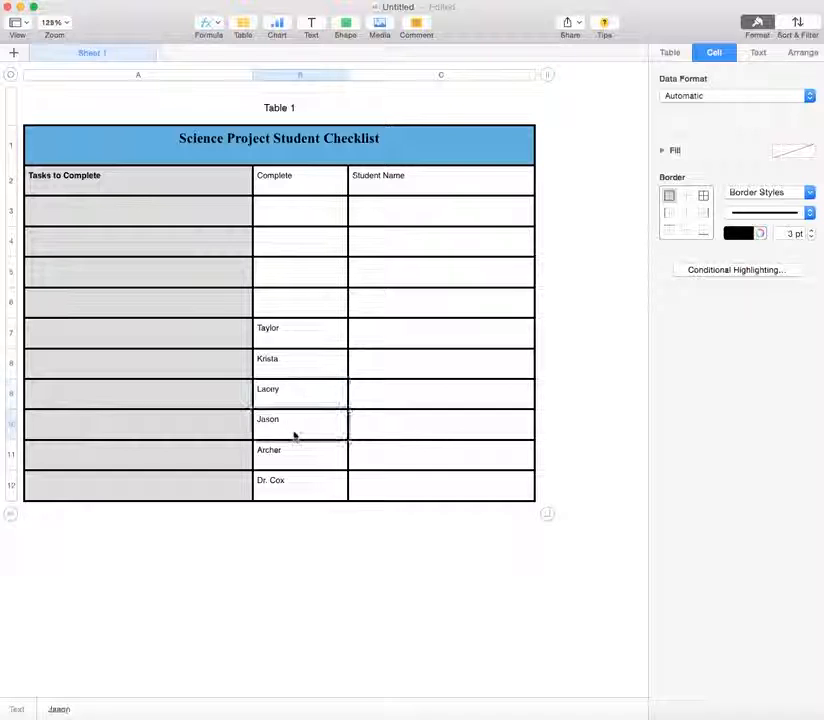
left_click(289, 463)
left_click(282, 482)
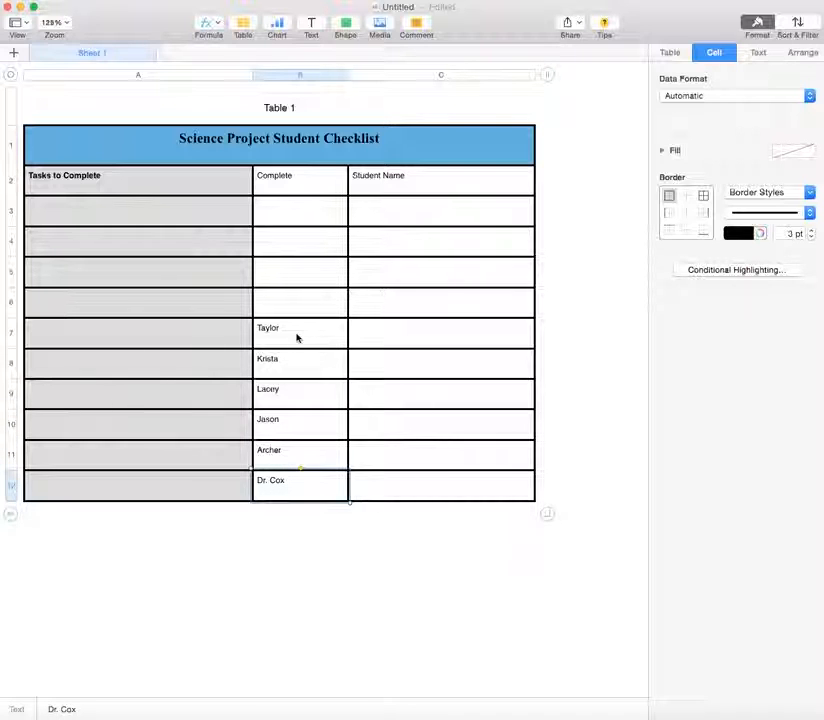
Change the data format of cells B7 through B12 to Pop-Up Menu, using their names as the menu items.
left_click_drag(296, 338, 296, 490)
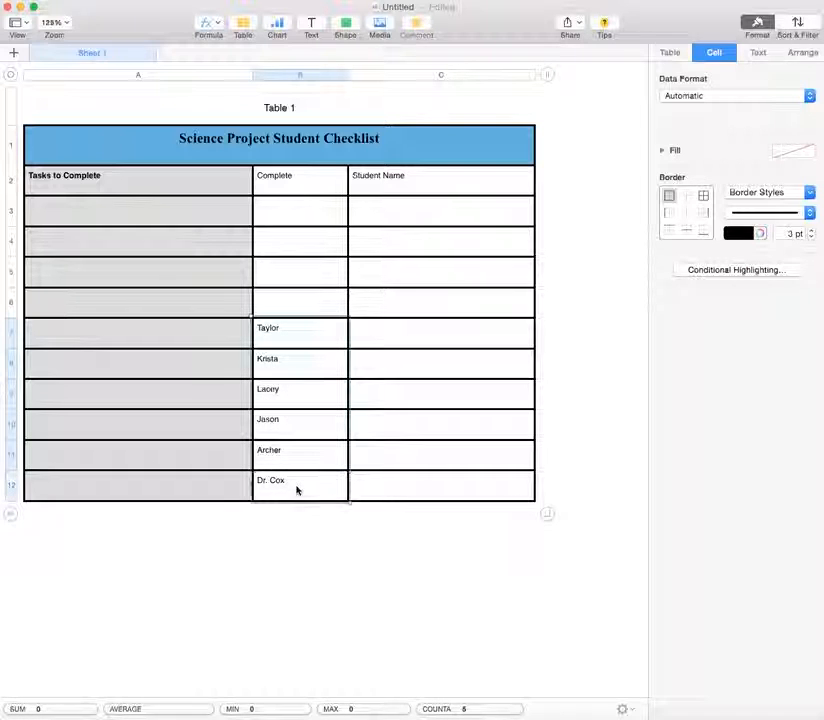
scroll(317, 469, "up", 5)
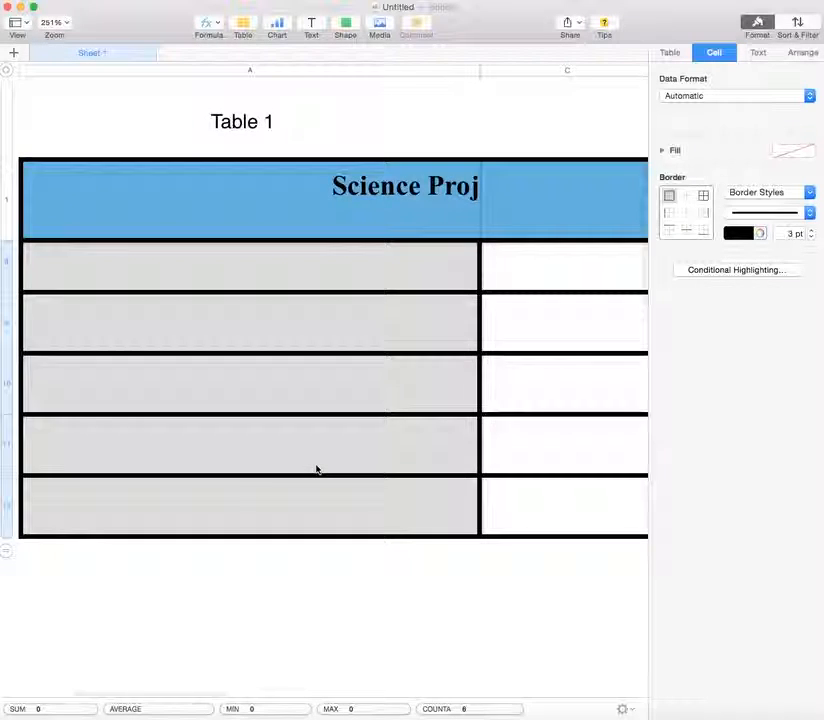
scroll(317, 469, "down", 5)
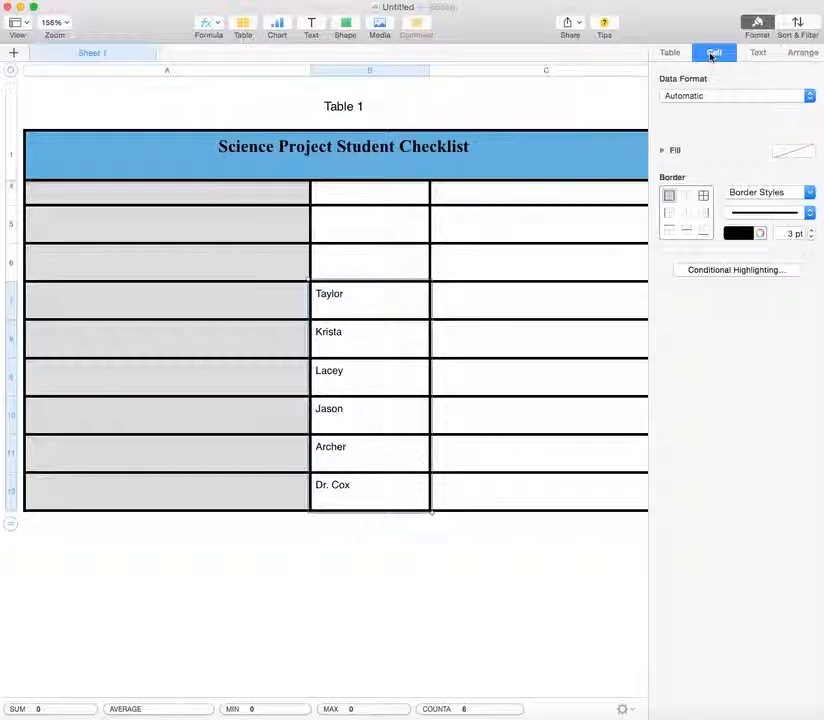
left_click(809, 96)
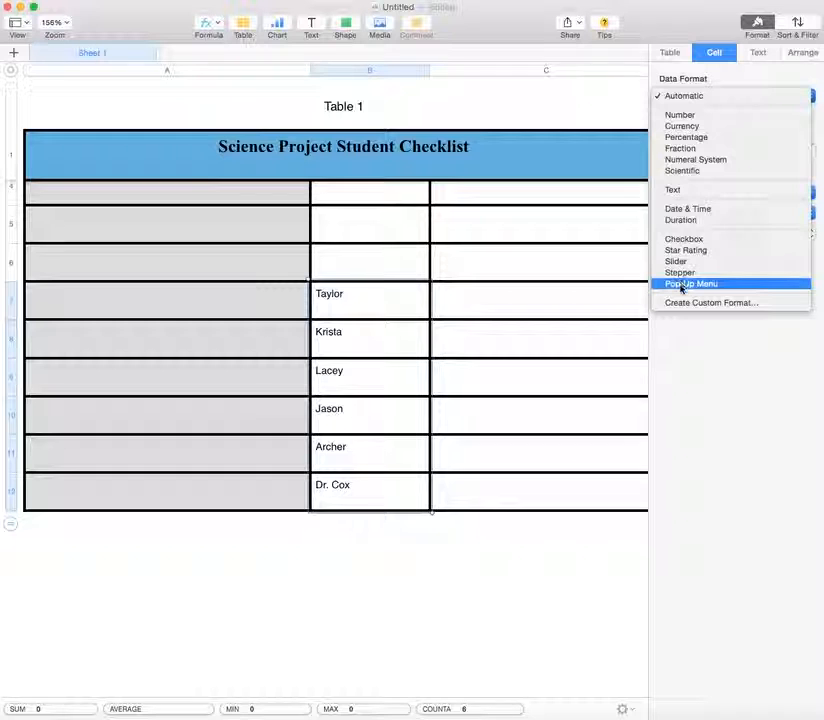
left_click(681, 286)
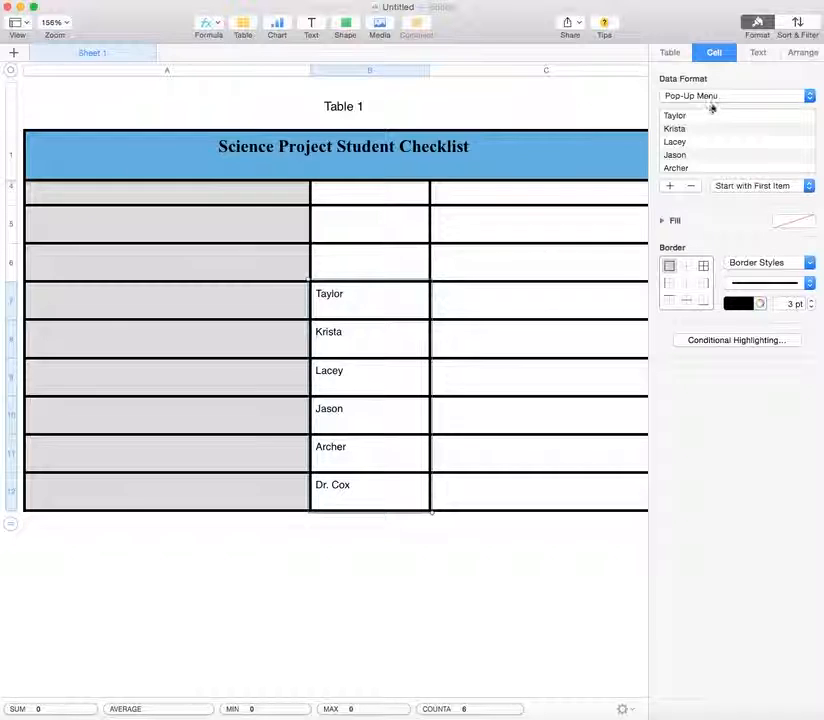
scroll(686, 136, "down", 1)
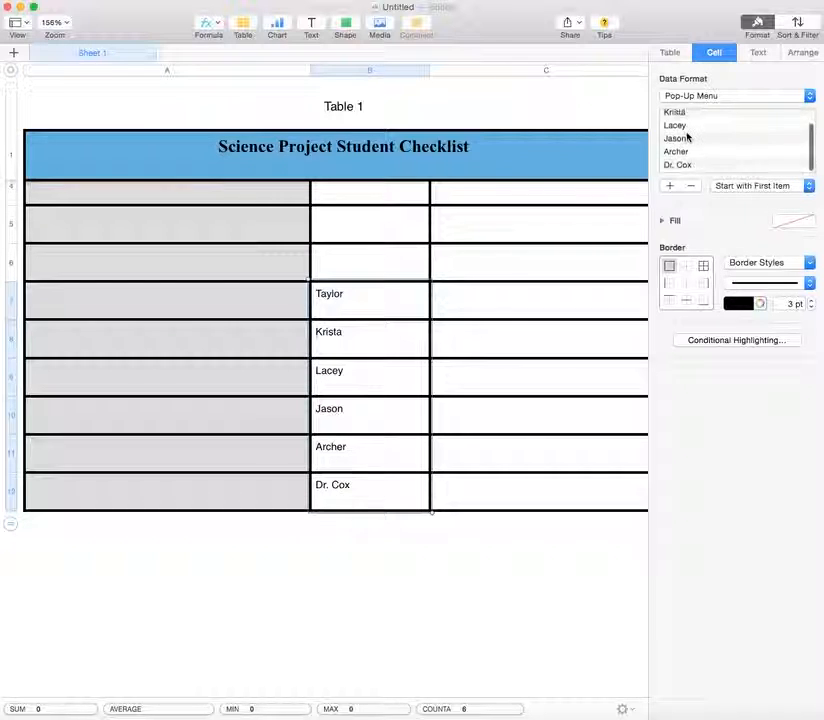
scroll(686, 136, "up", 1)
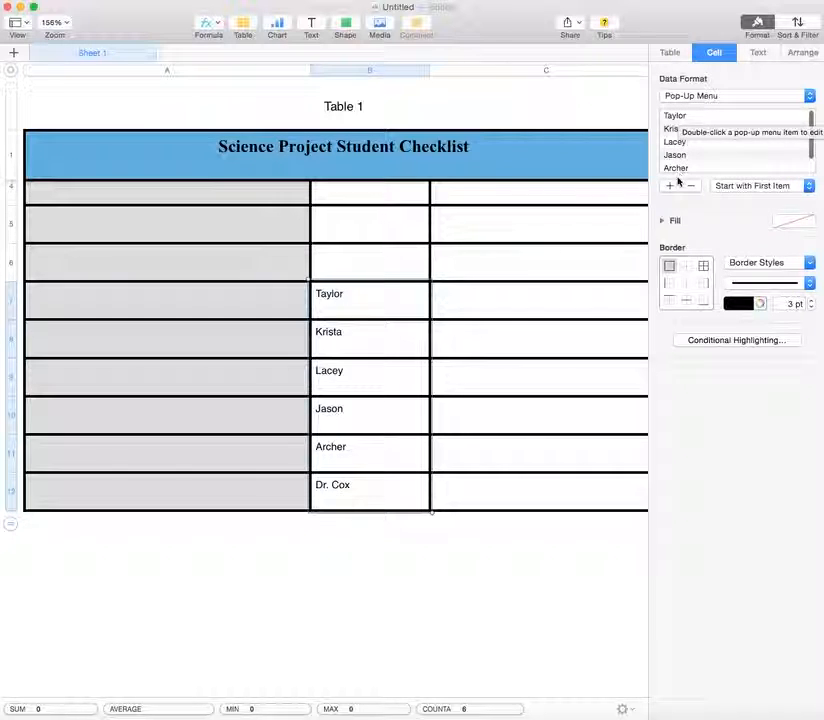
scroll(684, 155, "down", 1)
Go through cells B7 to B12 one by one to check that each offers a pop-up menu.
left_click(454, 362)
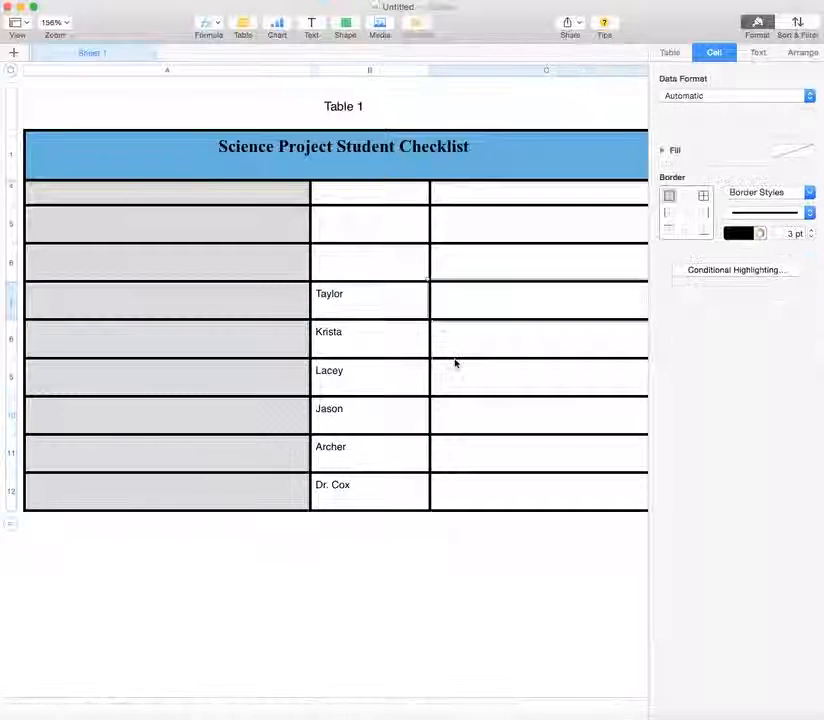
left_click(399, 300)
left_click(399, 342)
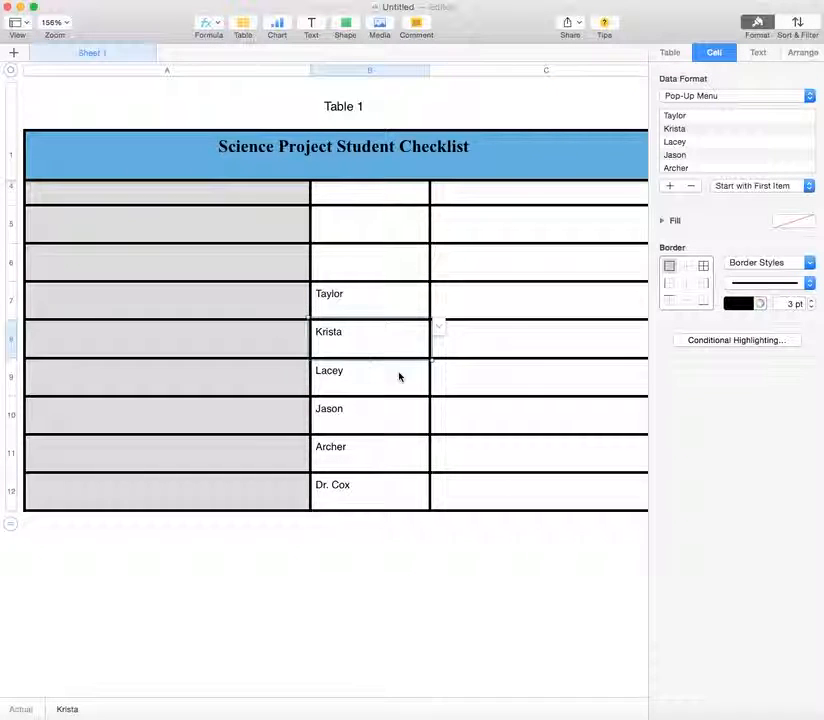
left_click(399, 376)
left_click(393, 422)
left_click(383, 481)
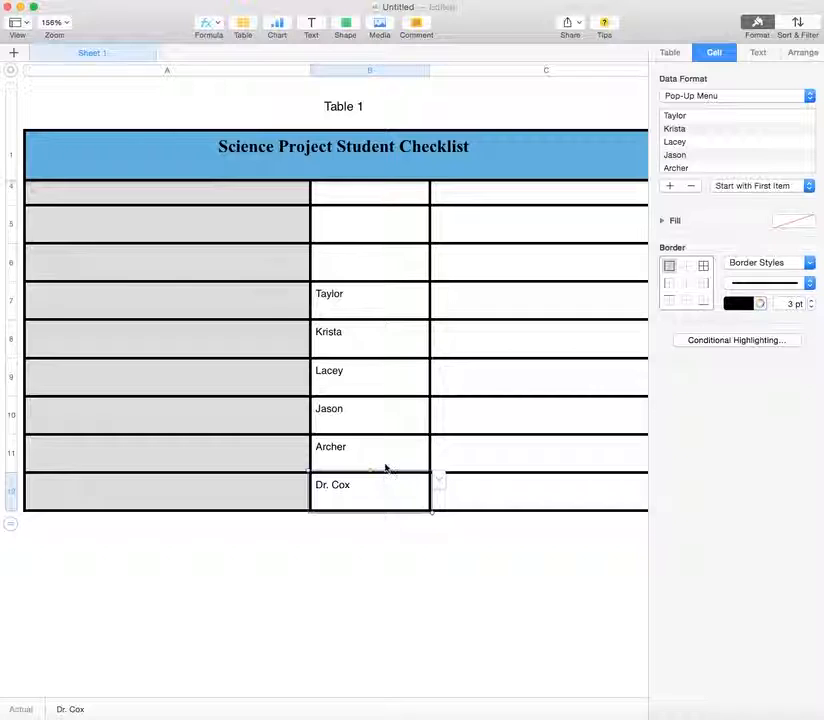
left_click(386, 465)
left_click(386, 423)
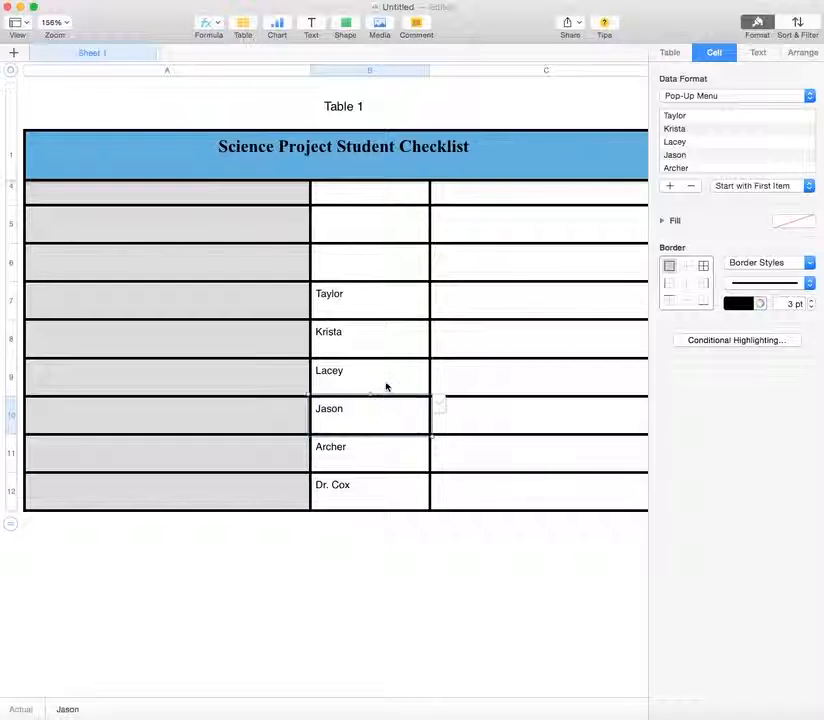
left_click(386, 385)
left_click(392, 342)
left_click(393, 307)
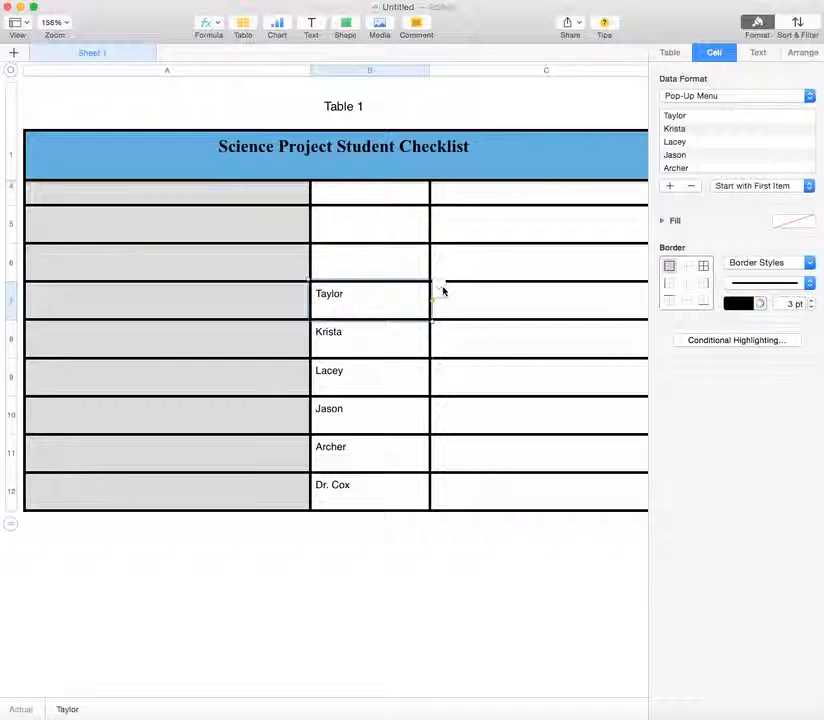
Try out the pop-up menu in cell B7 with several names and set it back to the first name.
left_click(440, 290)
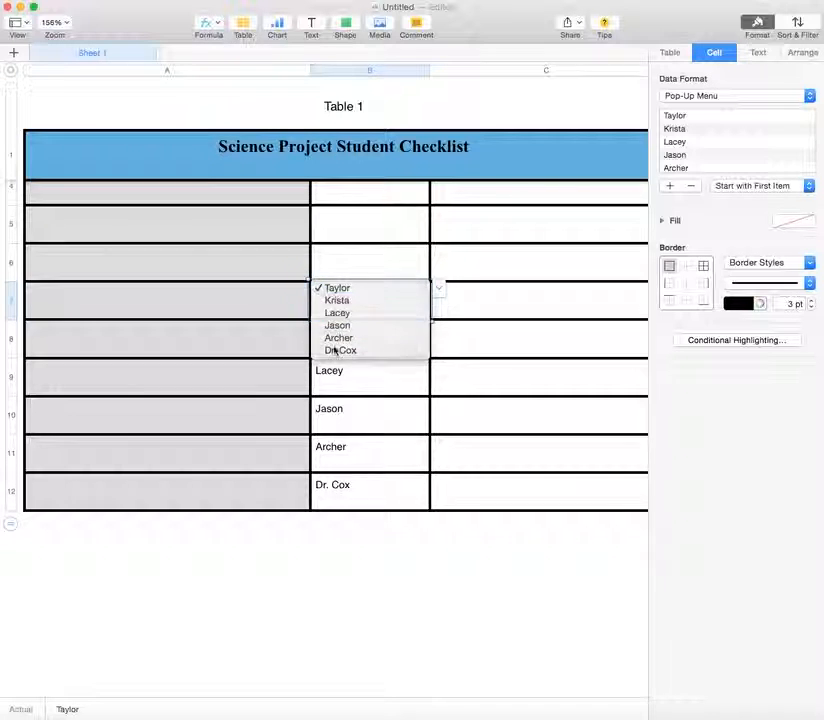
left_click(364, 312)
left_click(441, 289)
left_click(395, 318)
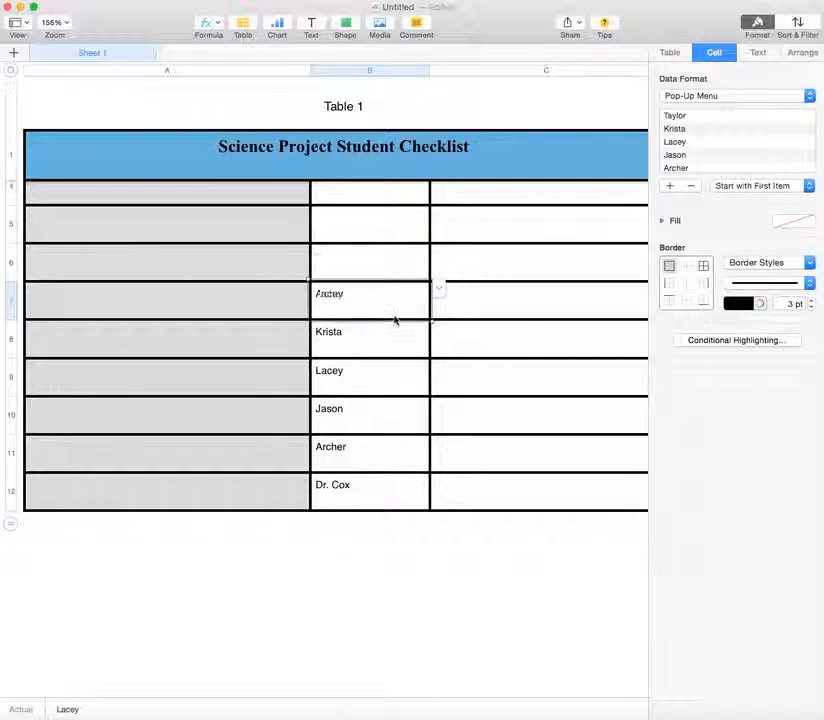
left_click(443, 294)
left_click(405, 298)
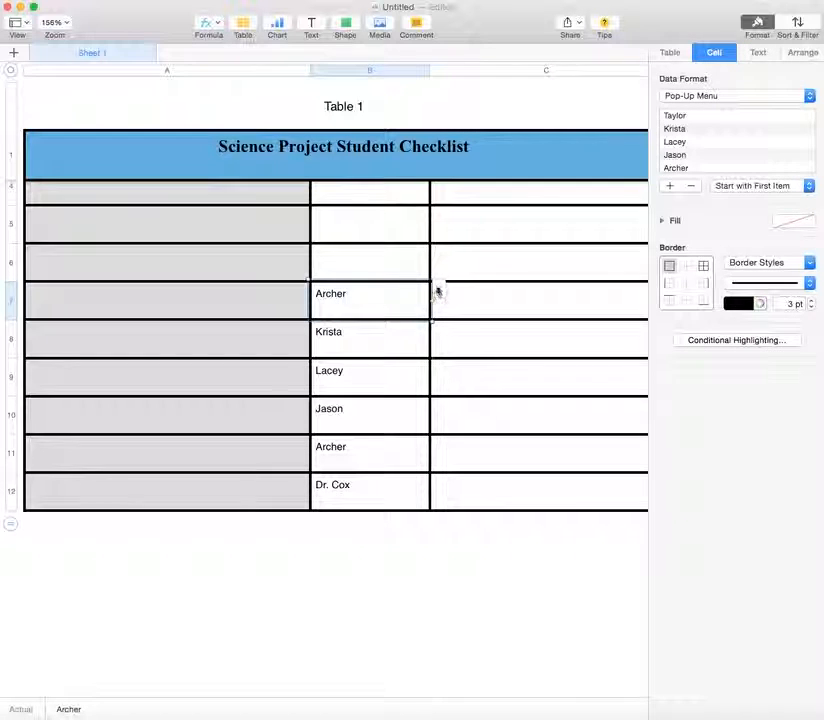
left_click(438, 290)
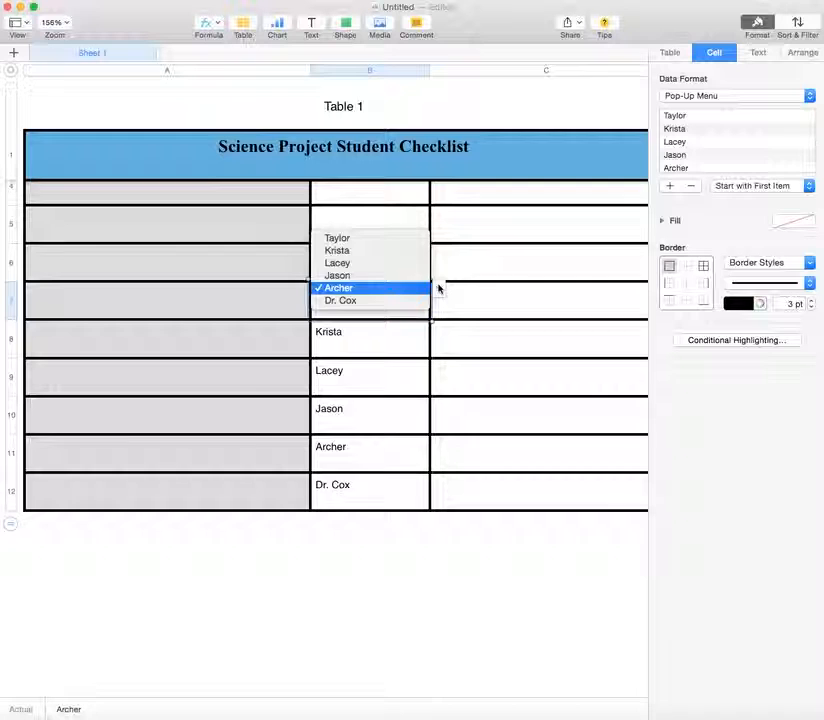
left_click(381, 240)
Copy the pop-up menu cell B7 into cell C3 under the Student Name heading.
left_click(517, 313)
left_click(381, 299)
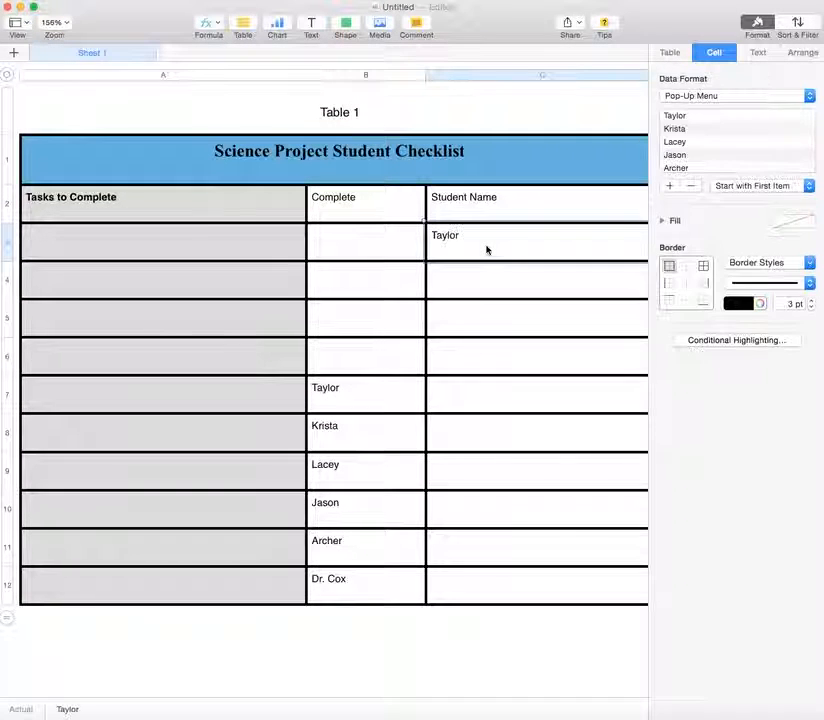
type("Taylor")
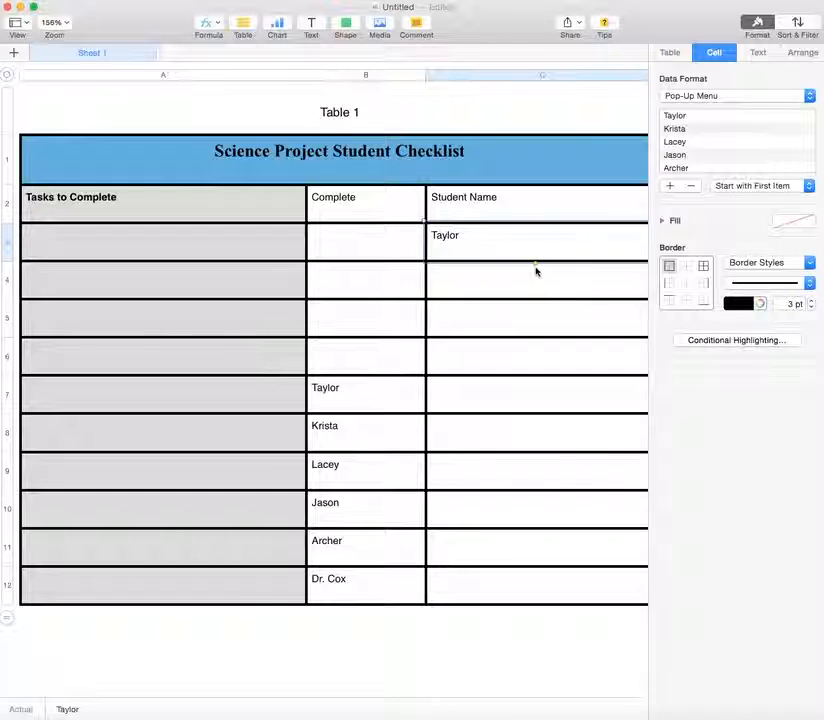
Delete the contents of the helper cells B7 through B12.
left_click(350, 390)
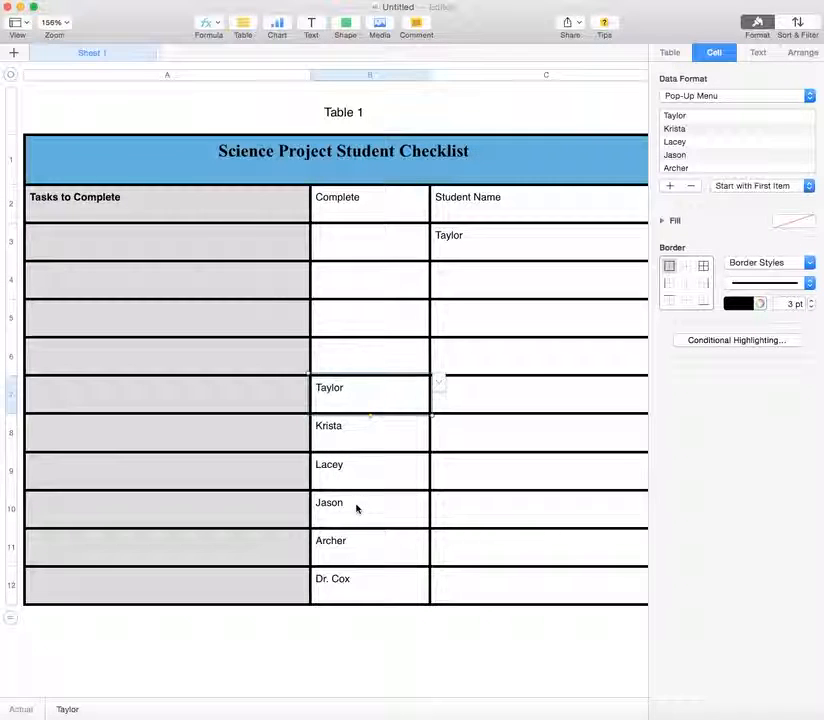
left_click(362, 579, "shift")
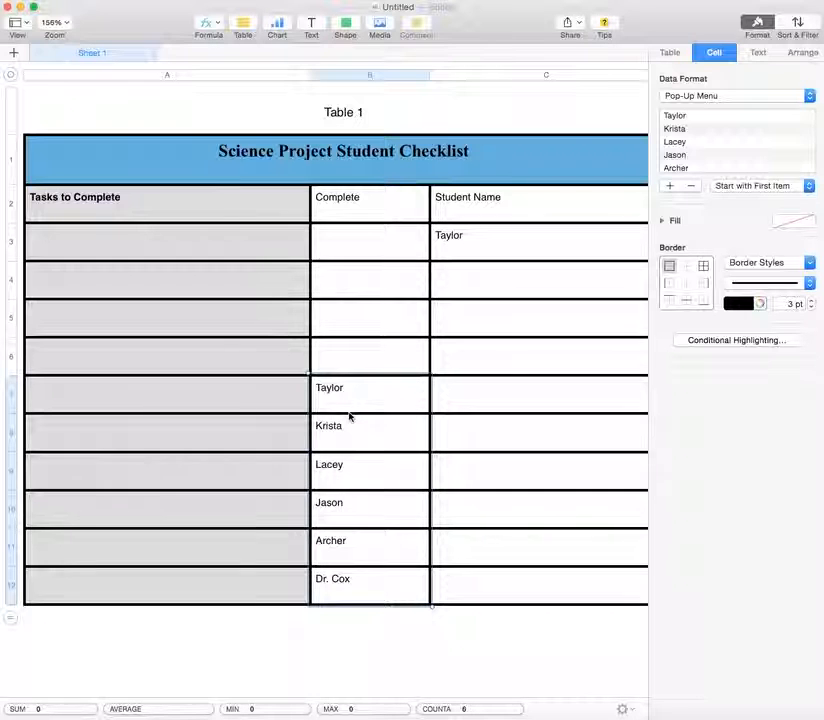
key("Delete")
left_click(491, 277)
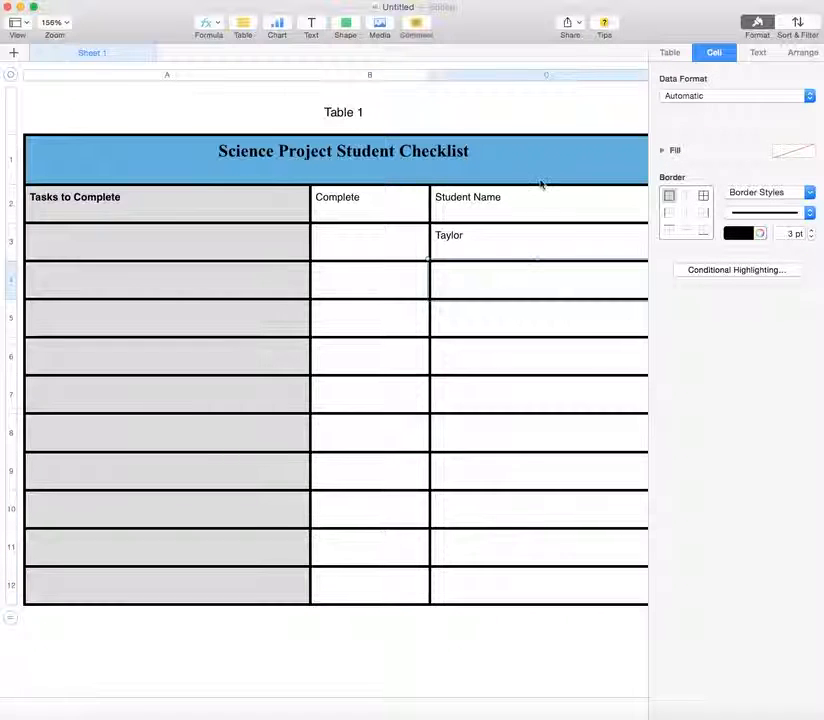
Fill the pop-up menu from cell C3 down through cell C12 and deselect the table.
scroll(521, 242, "right", 3)
left_click(492, 243)
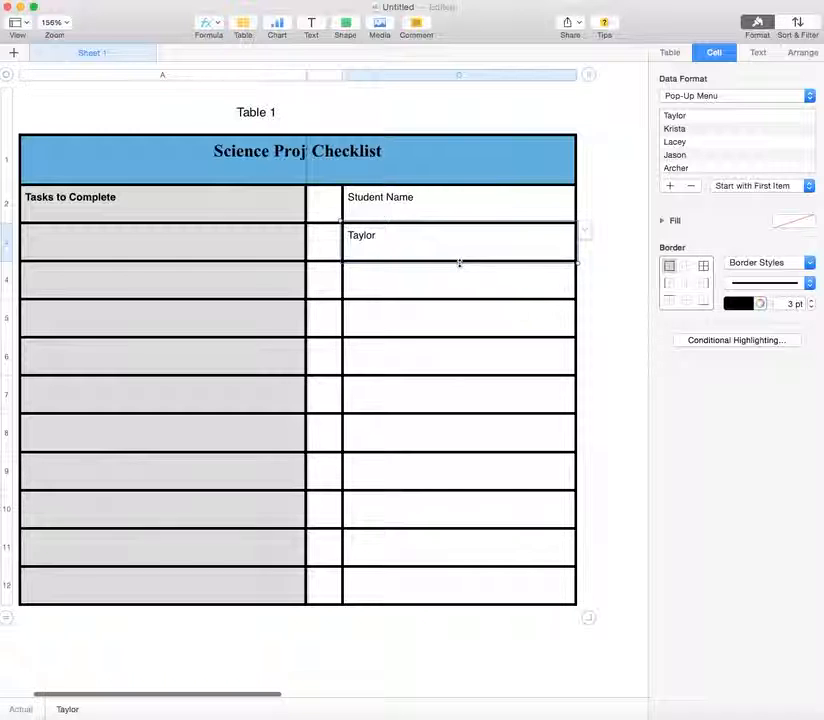
left_click_drag(459, 263, 395, 611)
left_click(624, 477)
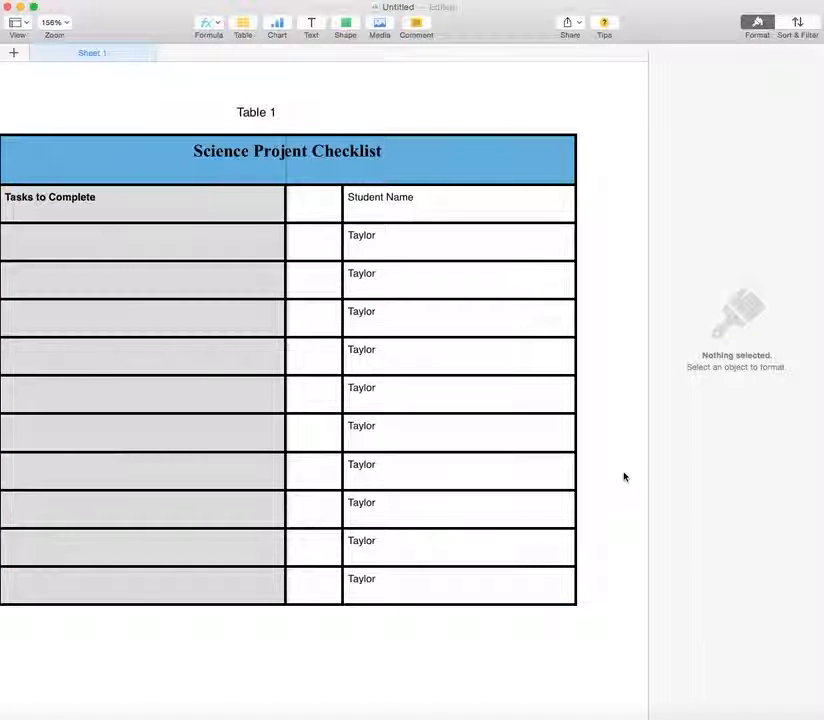
Choose the third menu name in cell C3, the fourth in C5 and the fifth in C6.
left_click(478, 202)
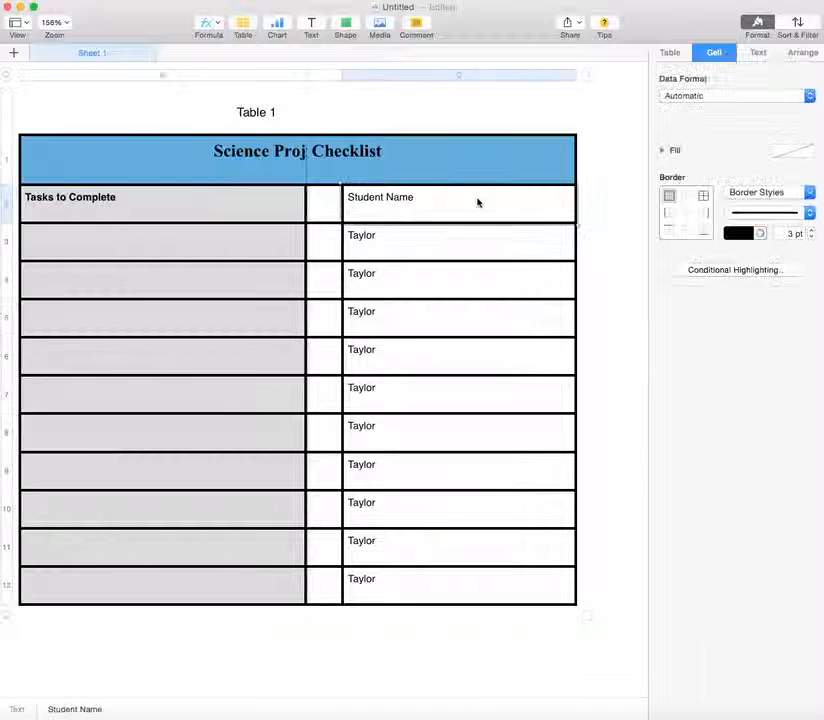
left_click(462, 232)
left_click(587, 234)
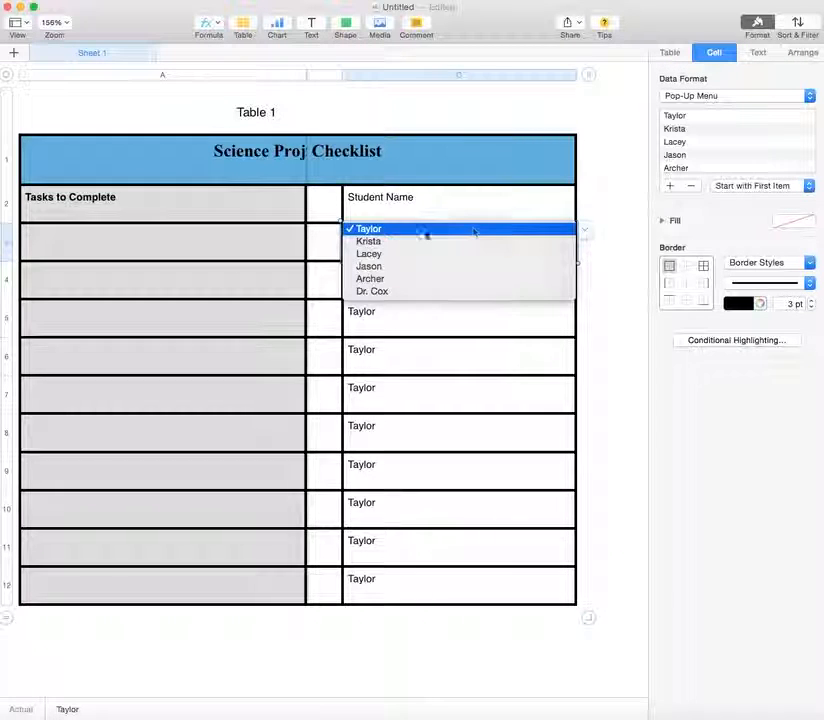
left_click(402, 257)
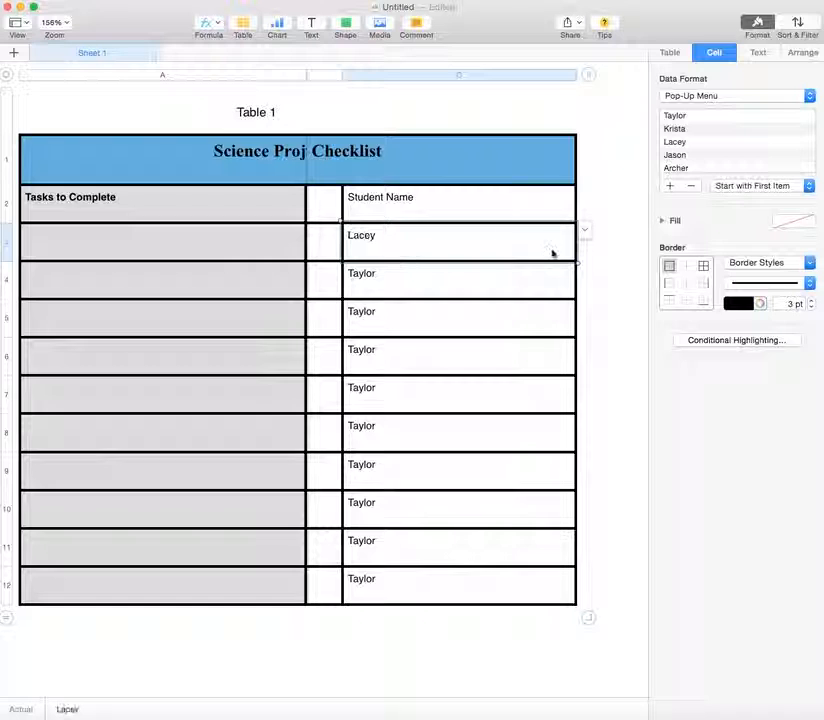
left_click(566, 320)
left_click(590, 307)
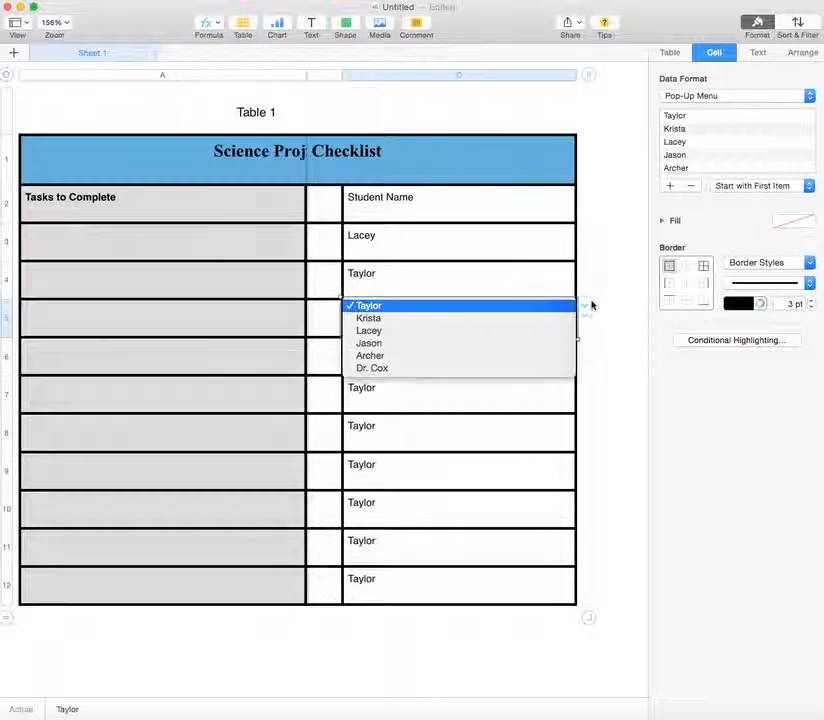
left_click(513, 343)
left_click(586, 345)
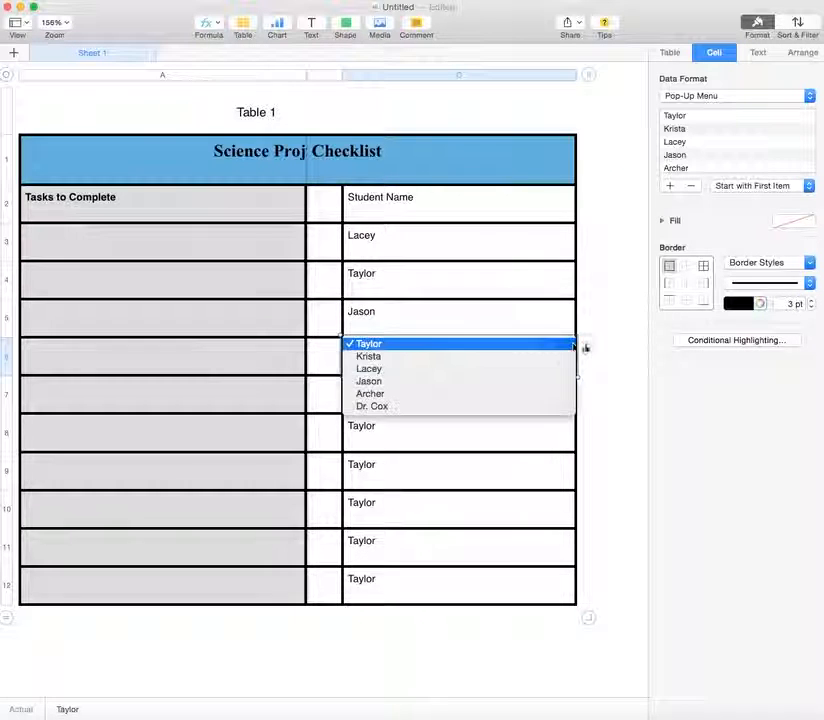
left_click(493, 393)
Choose the second menu name in cell C7 and the last menu name in cell C8.
left_click(565, 394)
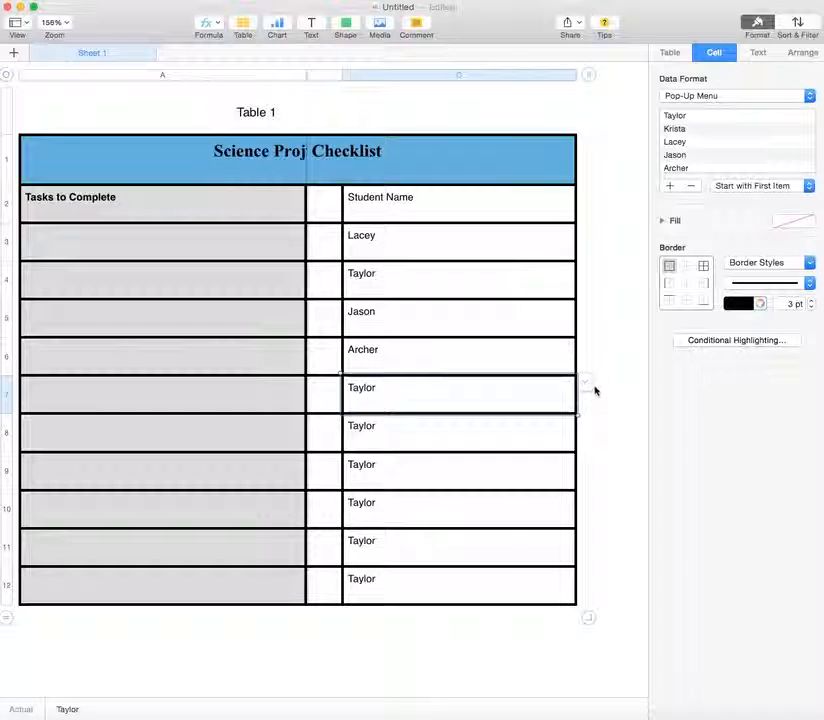
left_click(588, 384)
left_click(495, 395)
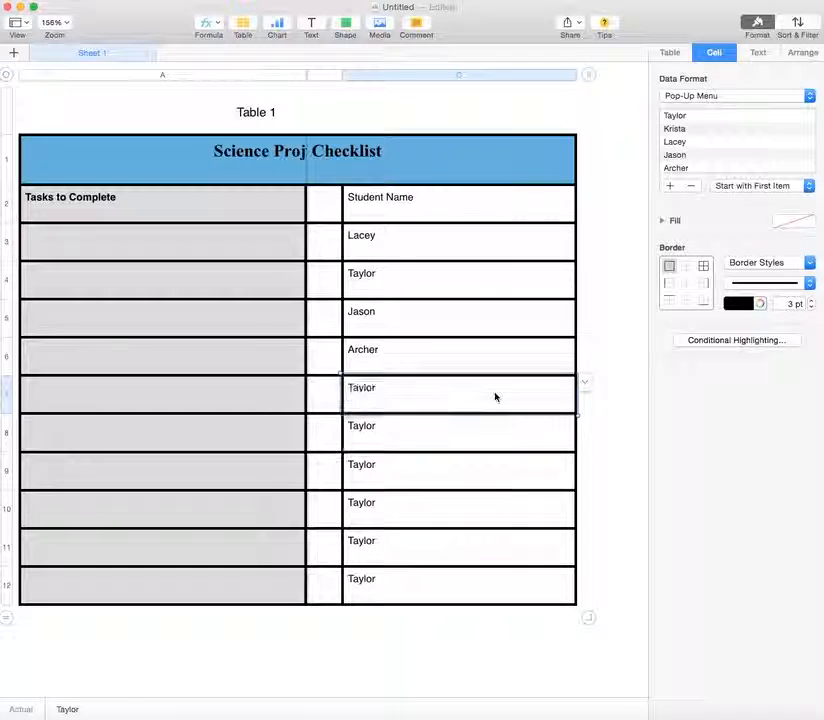
left_click(550, 440)
left_click(583, 425)
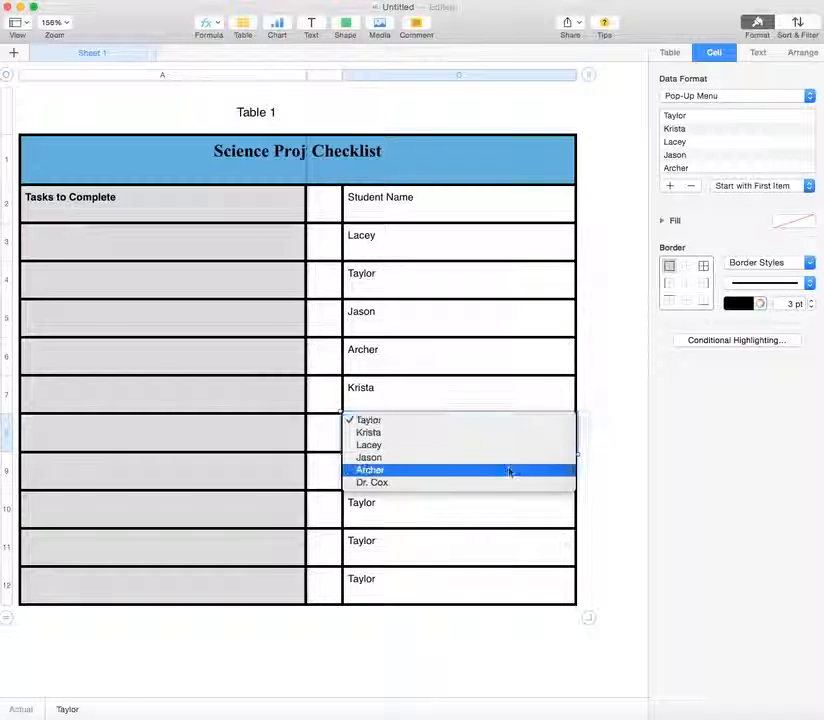
left_click(499, 484)
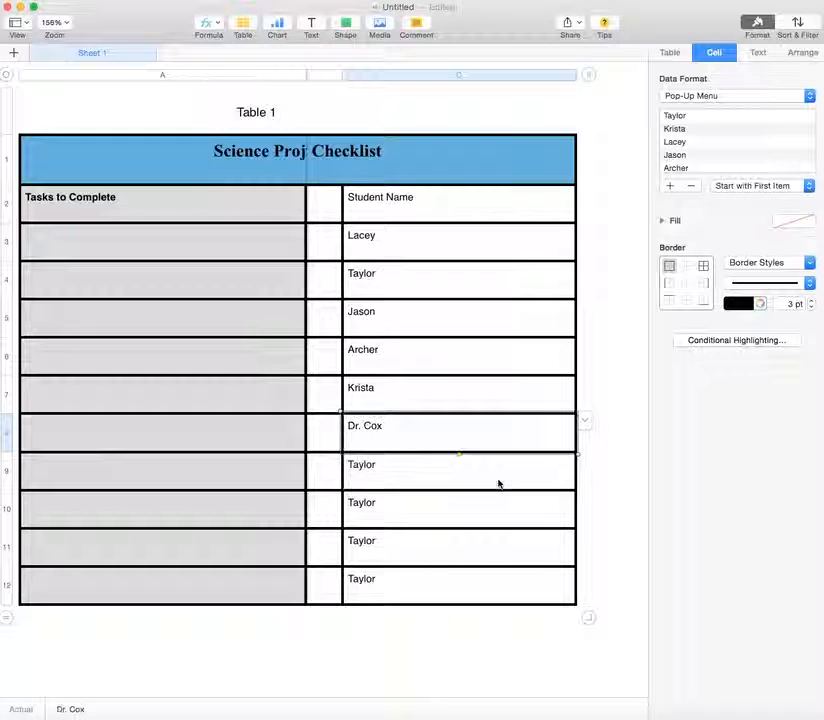
left_click(565, 478)
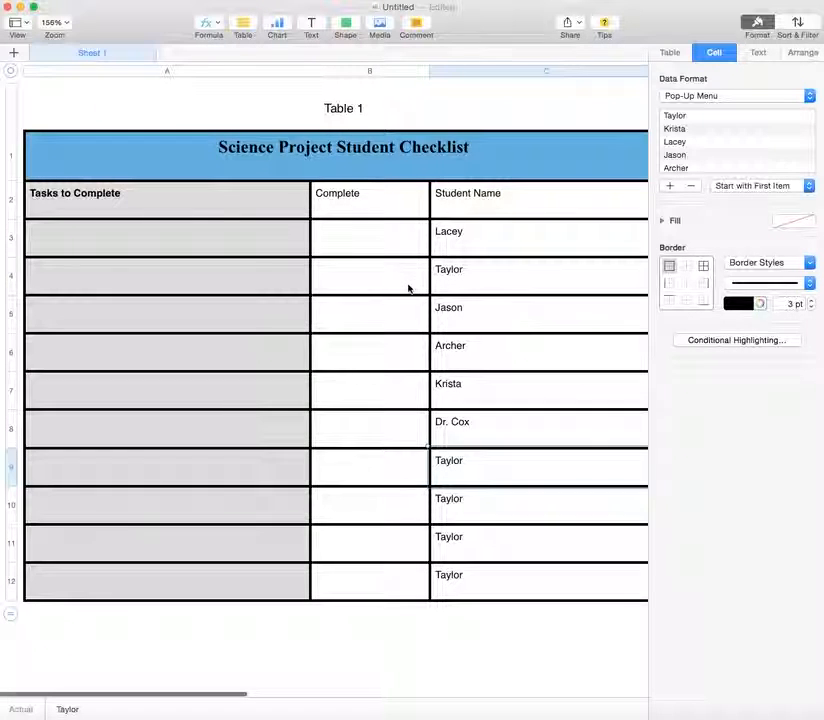
scroll(497, 414, "right", 3)
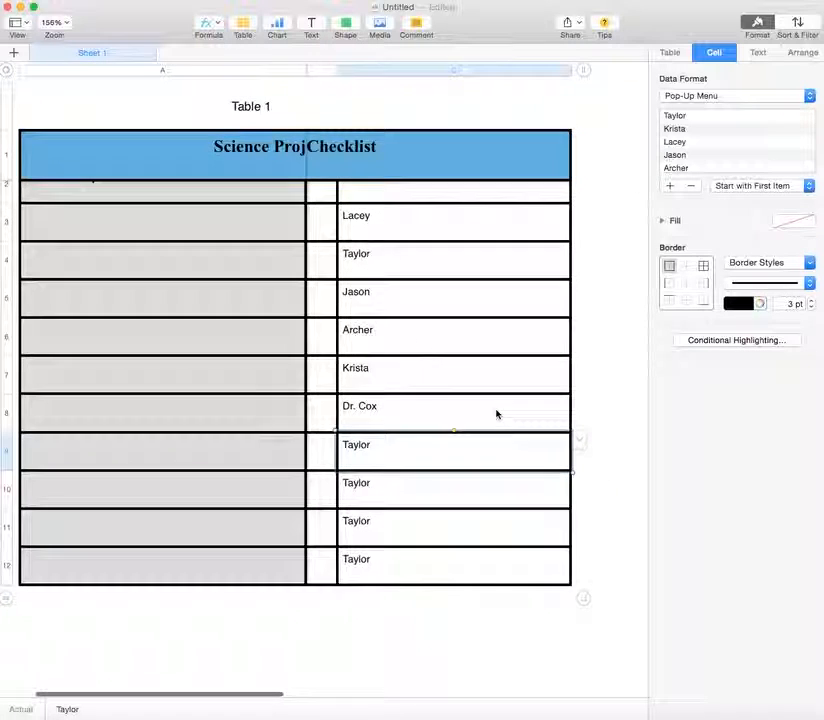
scroll(497, 414, "up", 2)
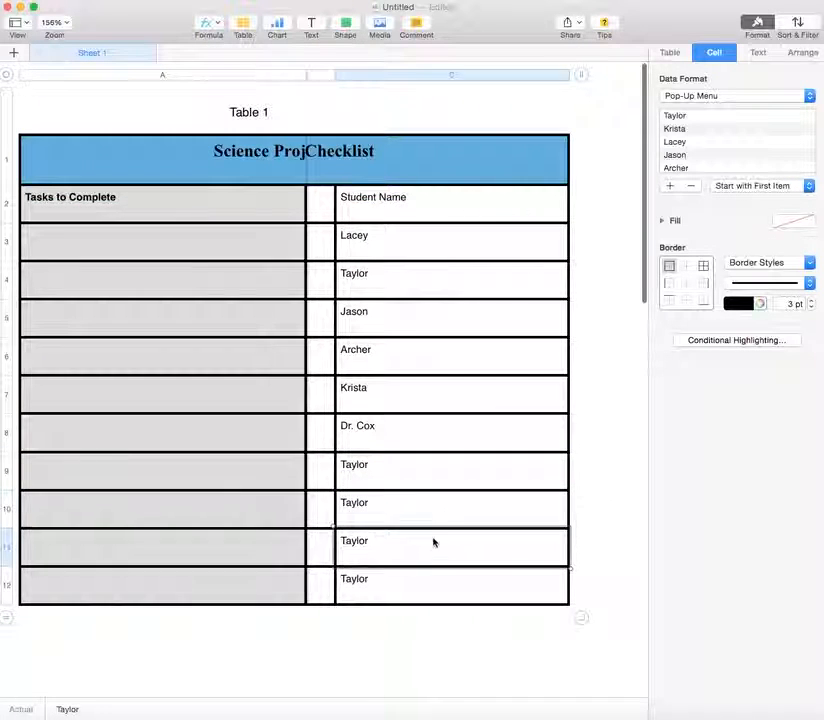
Add a new item named Group to the pop-up menu of cell C9.
left_click(430, 478)
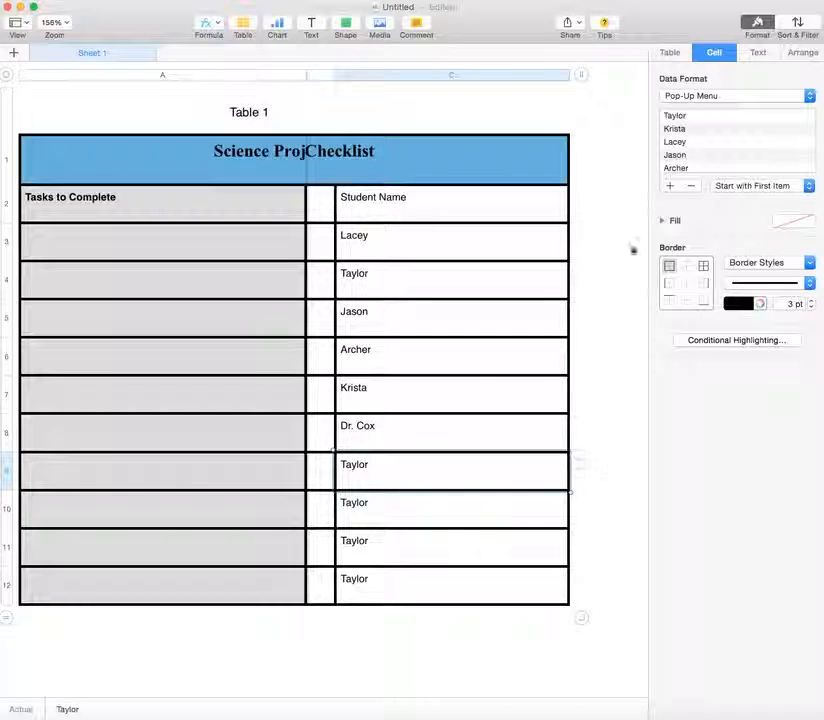
scroll(690, 149, "down", 2)
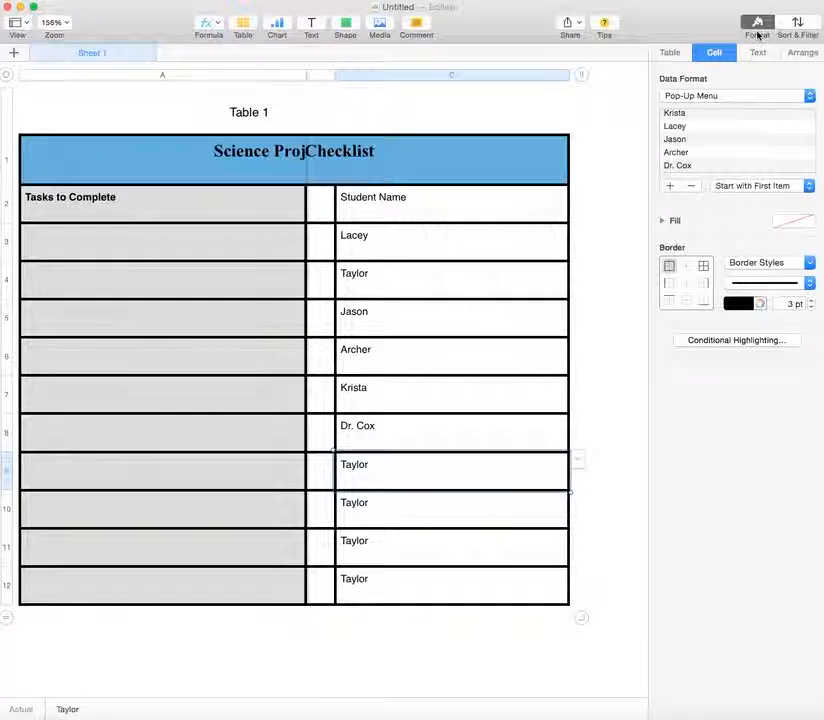
scroll(712, 154, "up", 2)
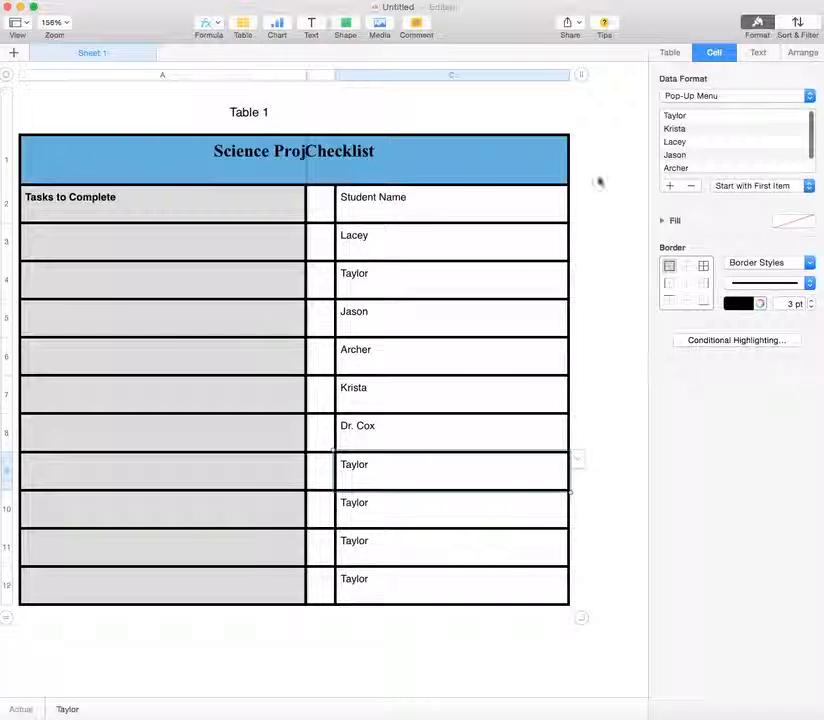
left_click(670, 187)
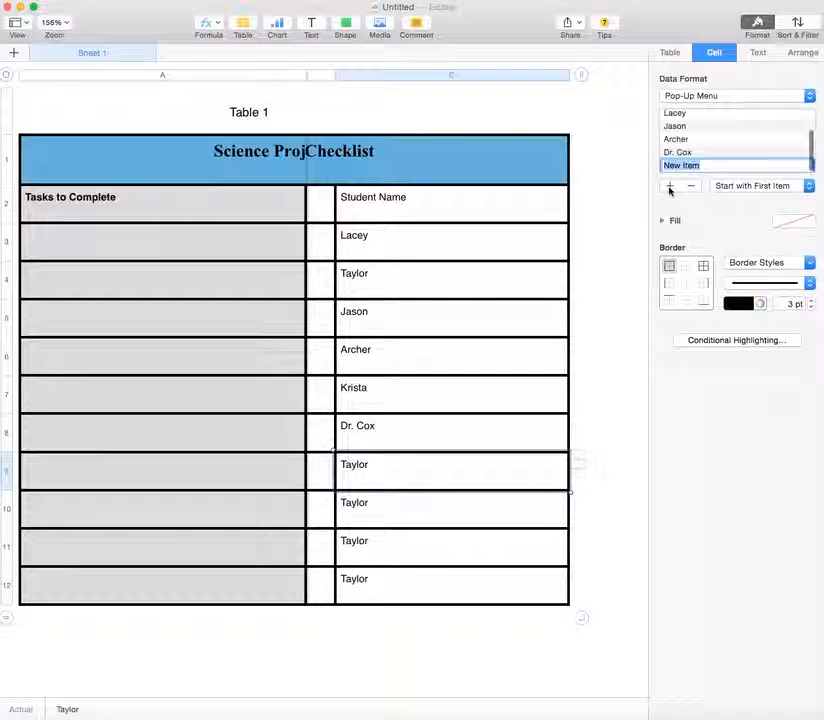
type("Grou")
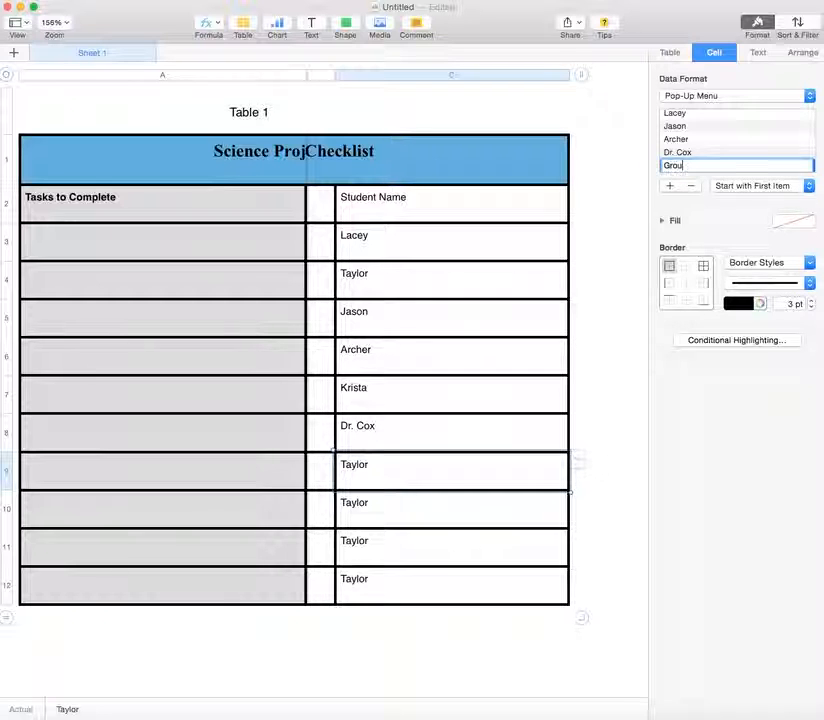
type("p")
key("Return")
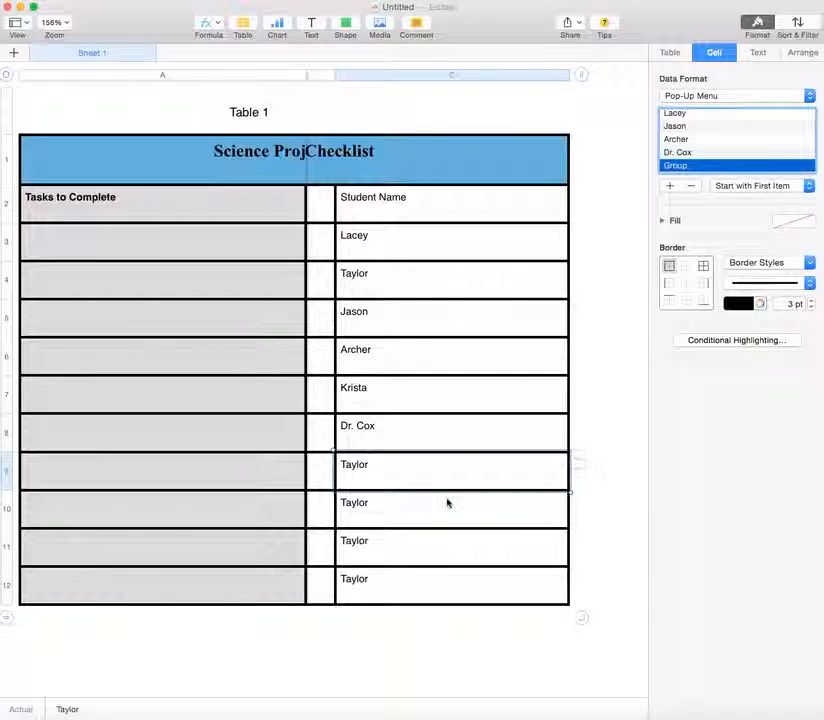
Choose Group in cell C9 and fill it down through cell C12.
left_click(579, 459)
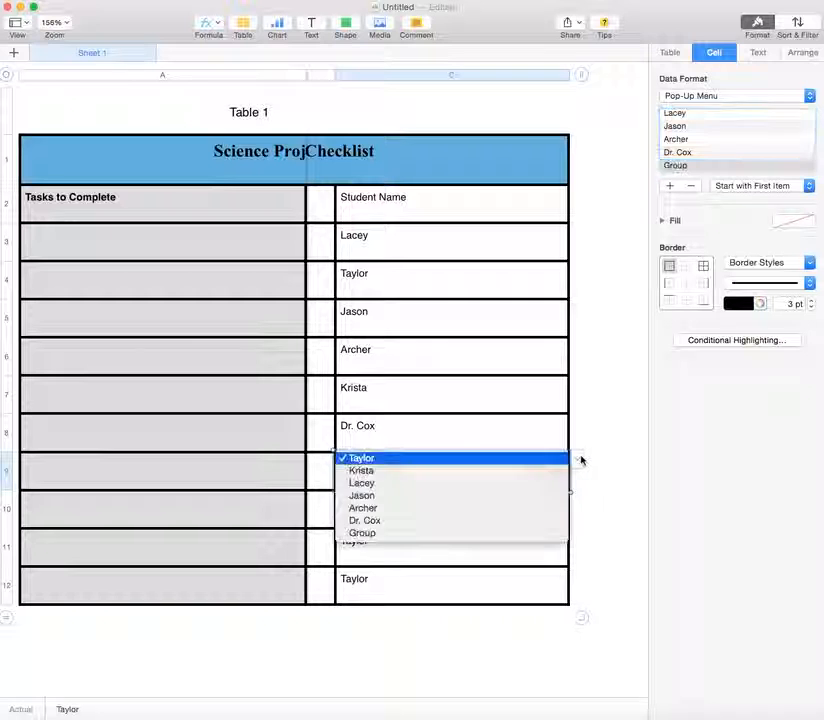
left_click(432, 537)
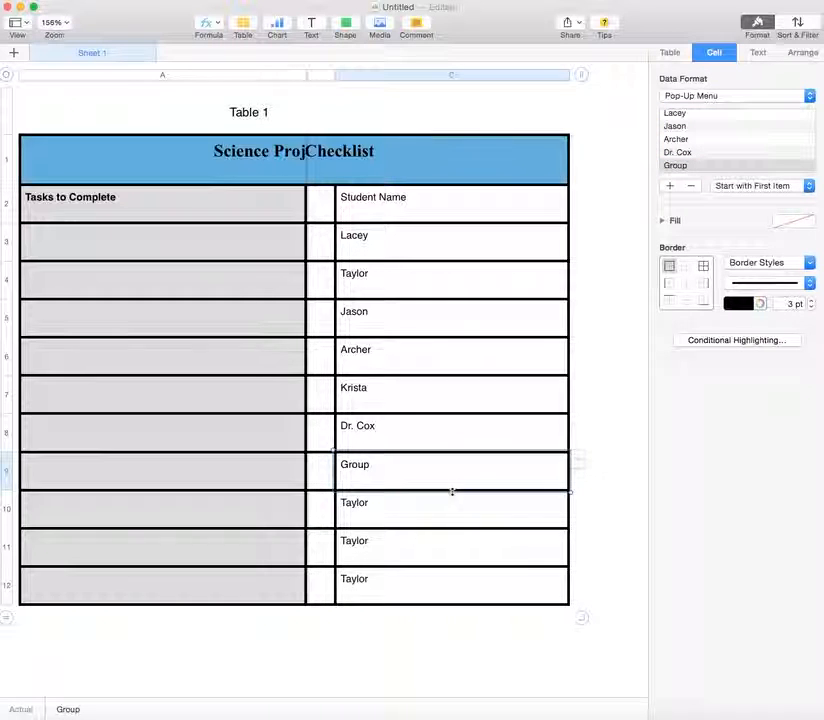
left_click_drag(452, 491, 450, 589)
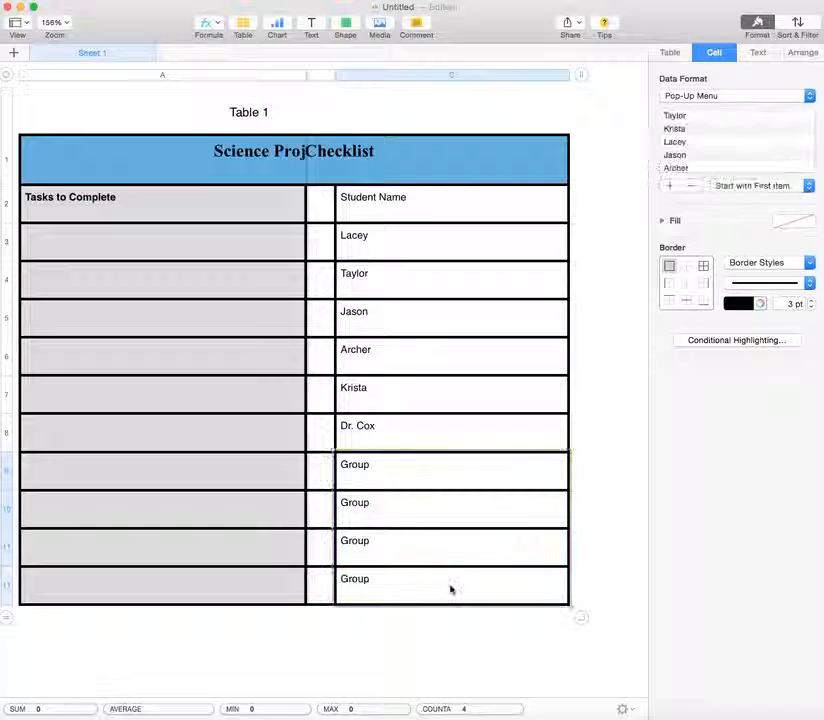
Choose the third menu name in cell C10 and the first menu name in cell C11.
left_click(451, 510)
left_click(579, 497)
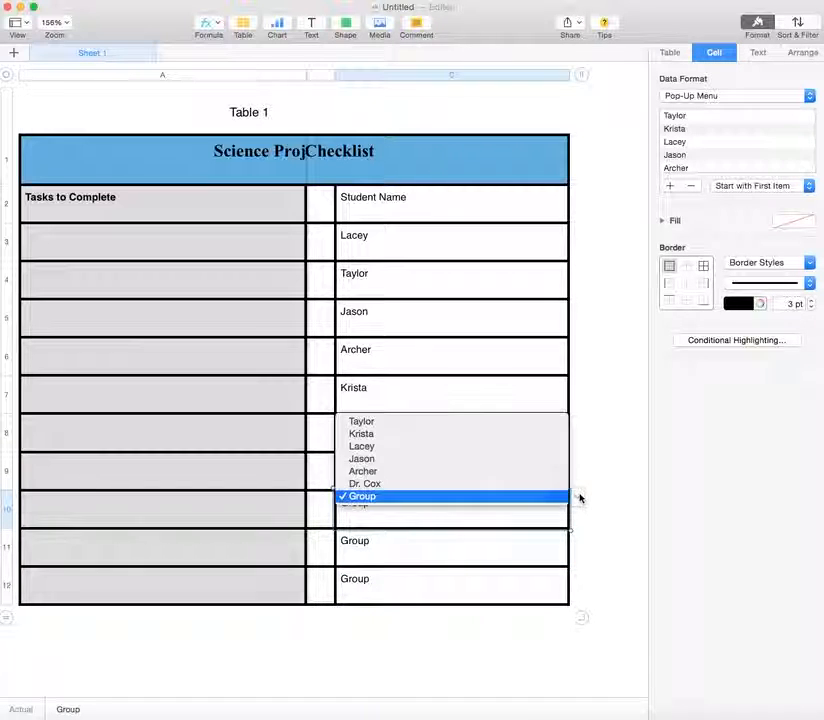
left_click(499, 450)
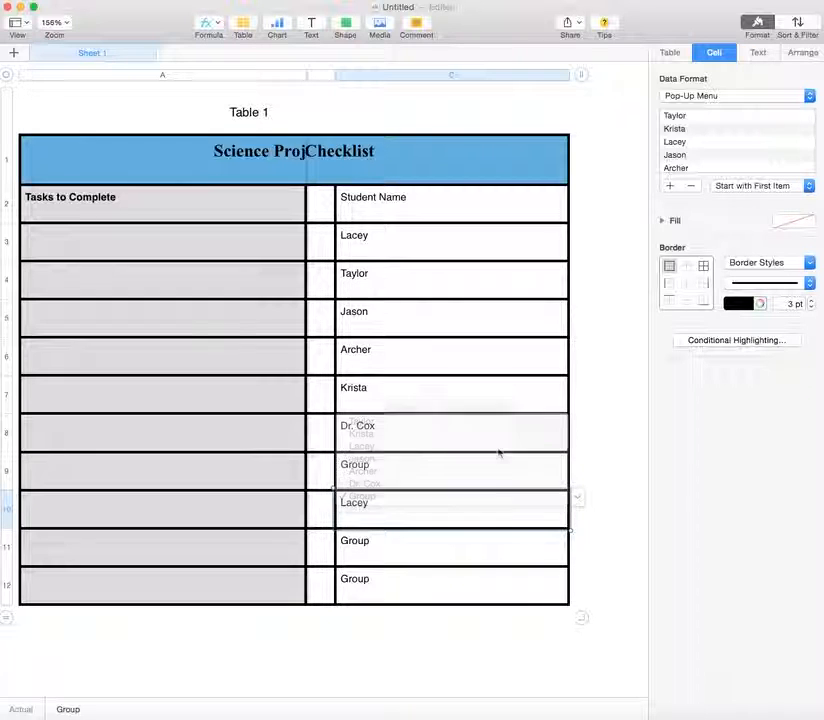
left_click(508, 547)
left_click(581, 536)
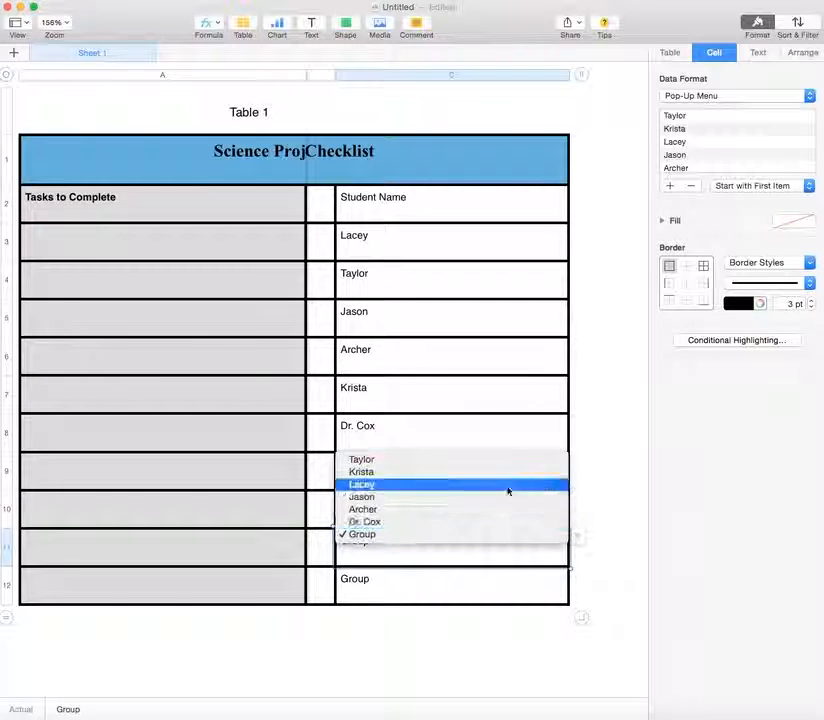
left_click(507, 486)
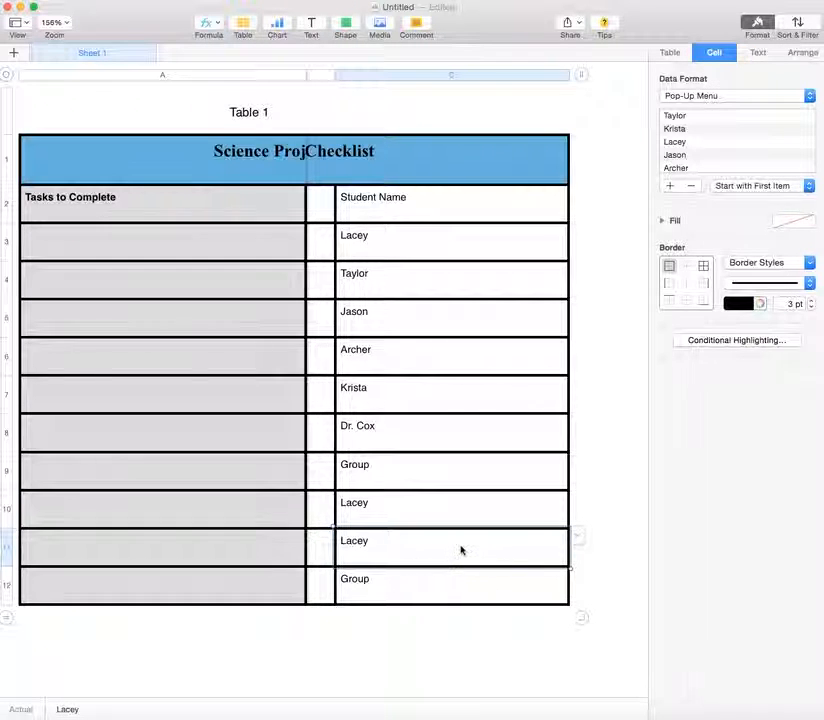
left_click(577, 538)
left_click(469, 511)
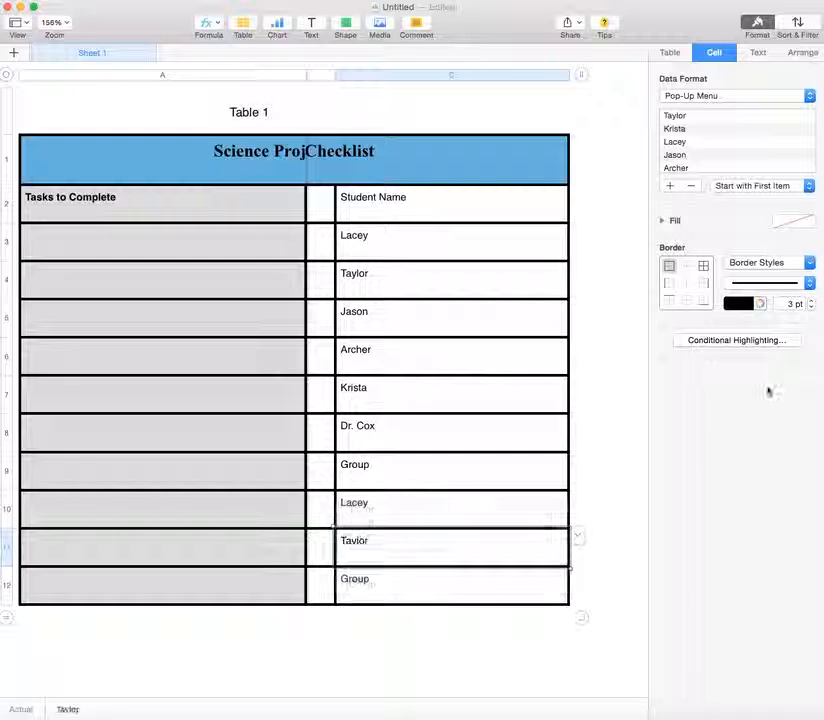
Enter "Creation of the tasks" in cell A3 as the first task.
scroll(414, 499, "left", 3)
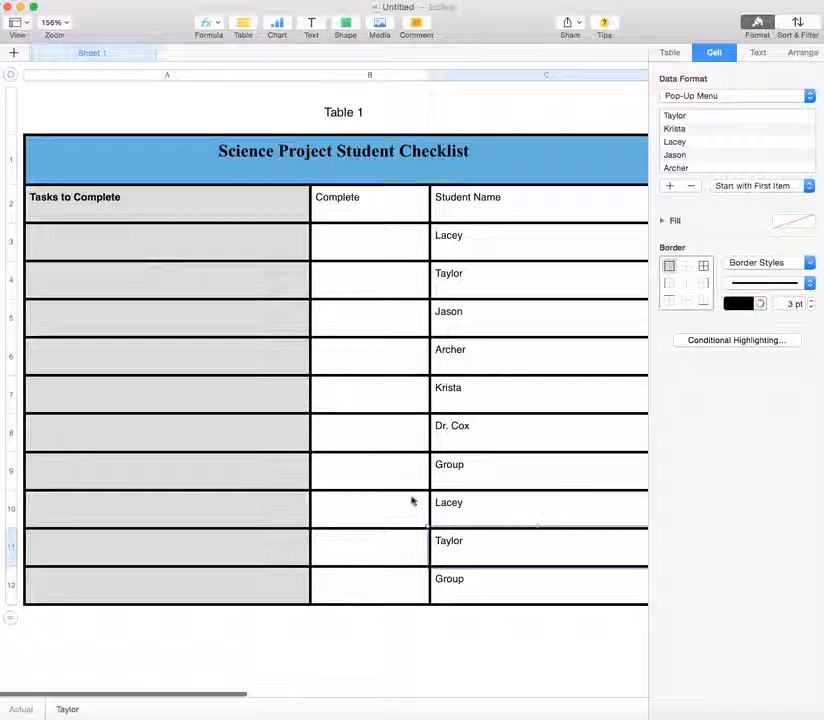
scroll(491, 311, "right", 5)
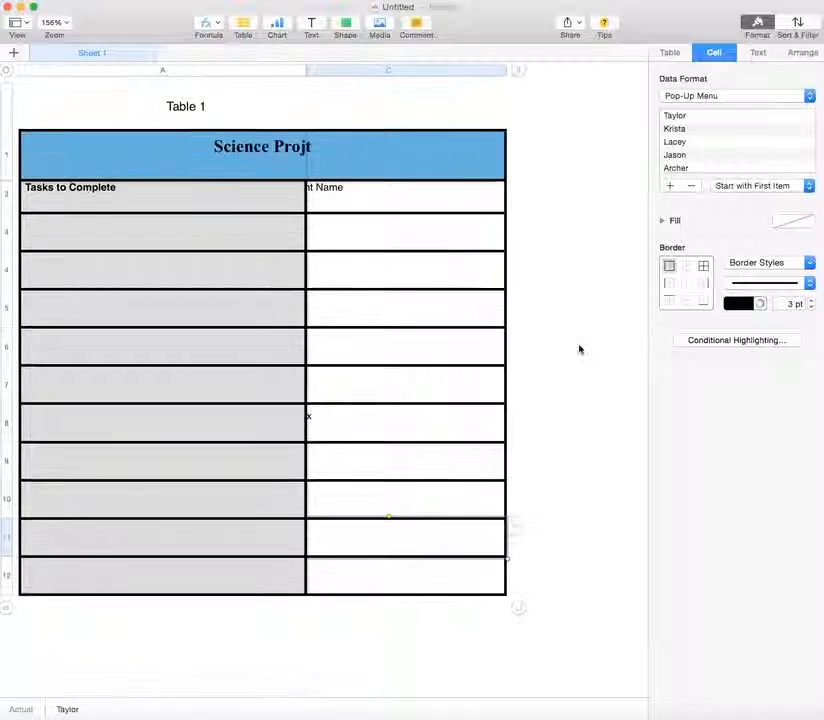
scroll(445, 375, "left", 5)
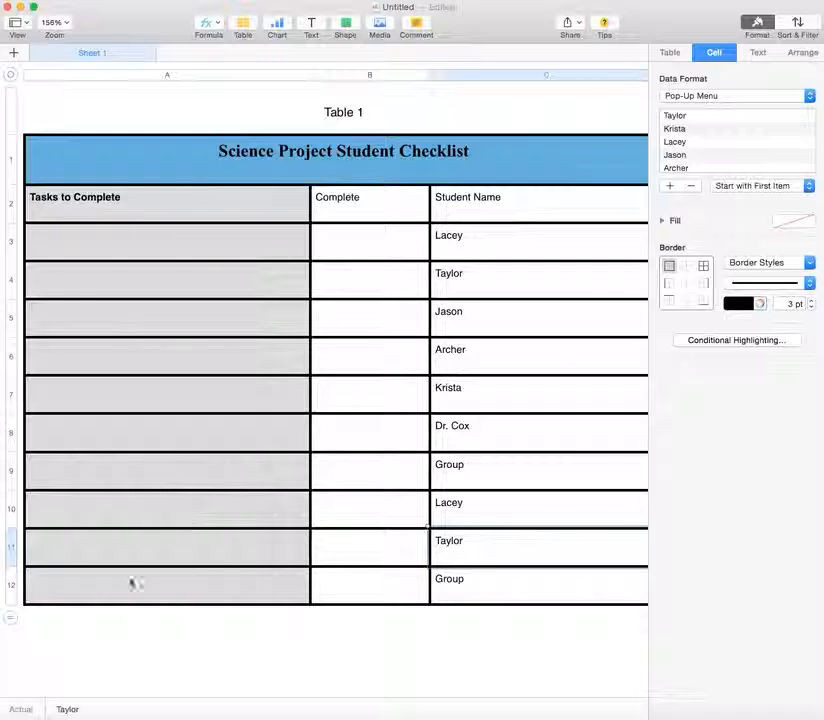
left_click(135, 239)
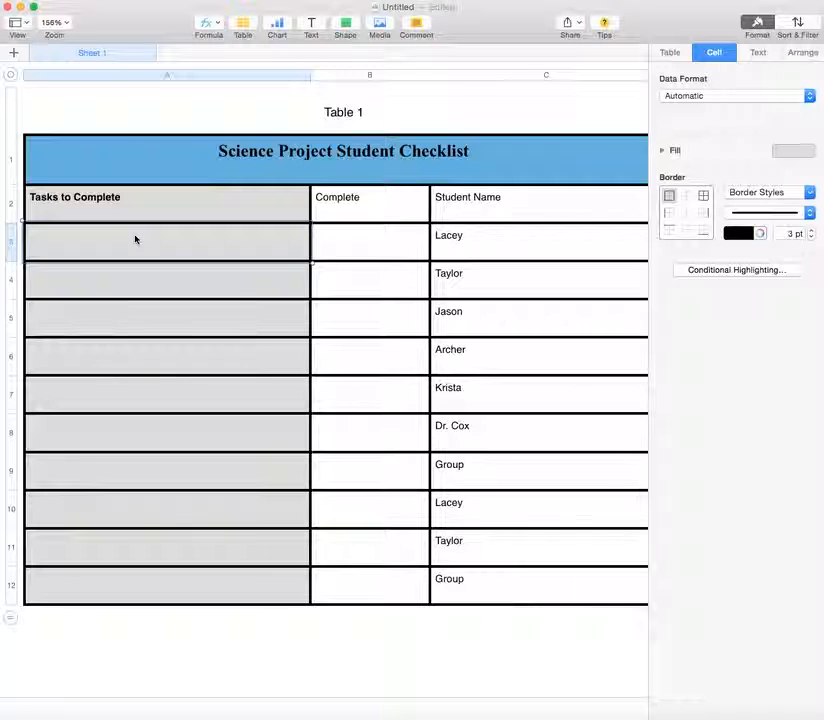
type("Cr")
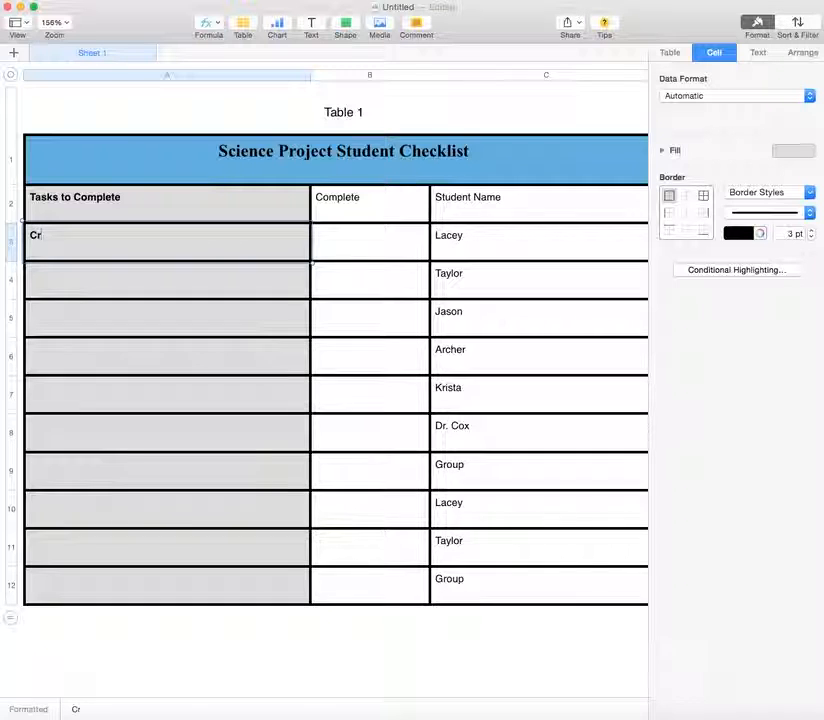
type("eation")
key("BackSpace")
type("on of")
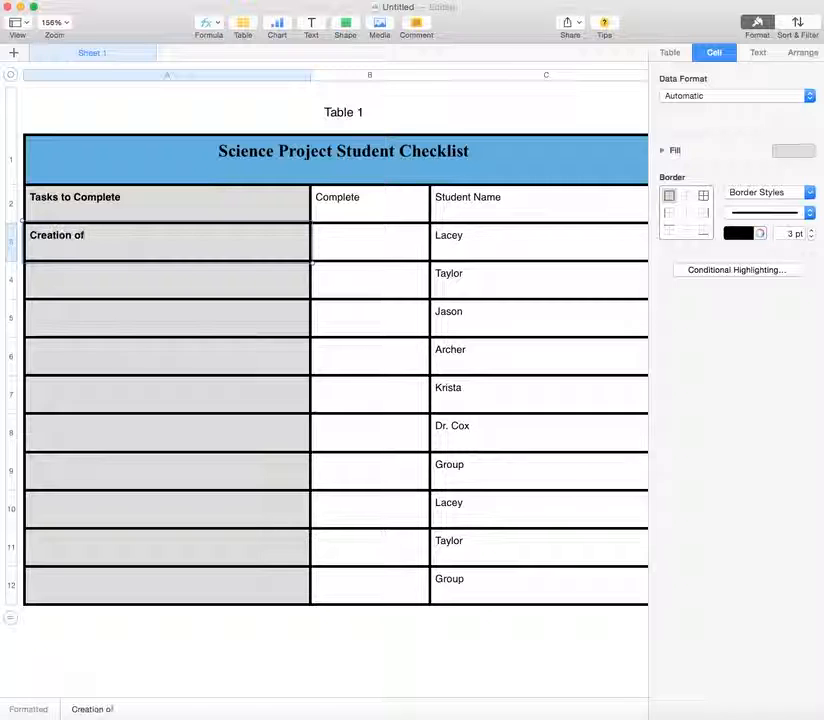
type(" the te")
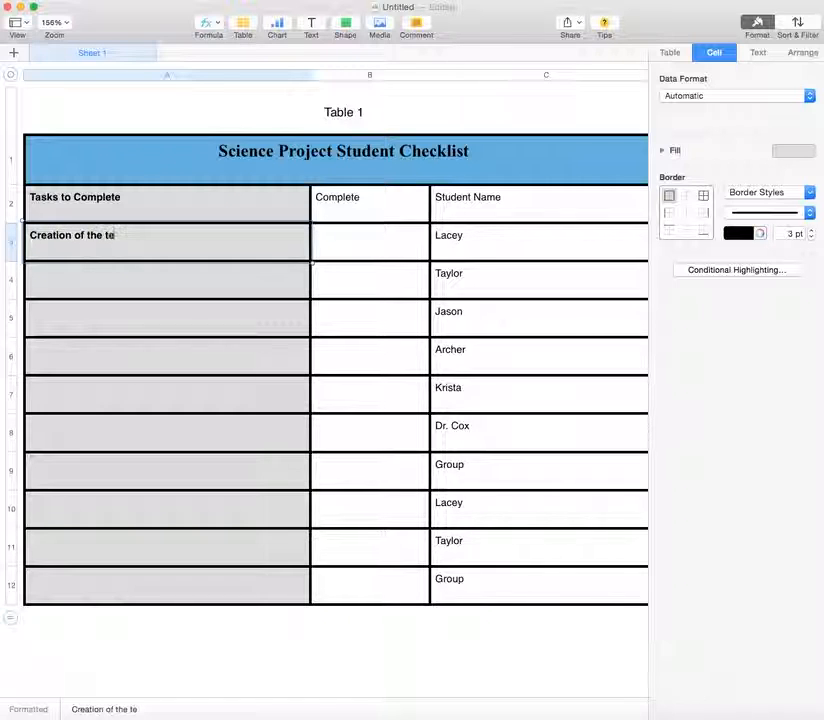
key("BackSpace")
type("asks")
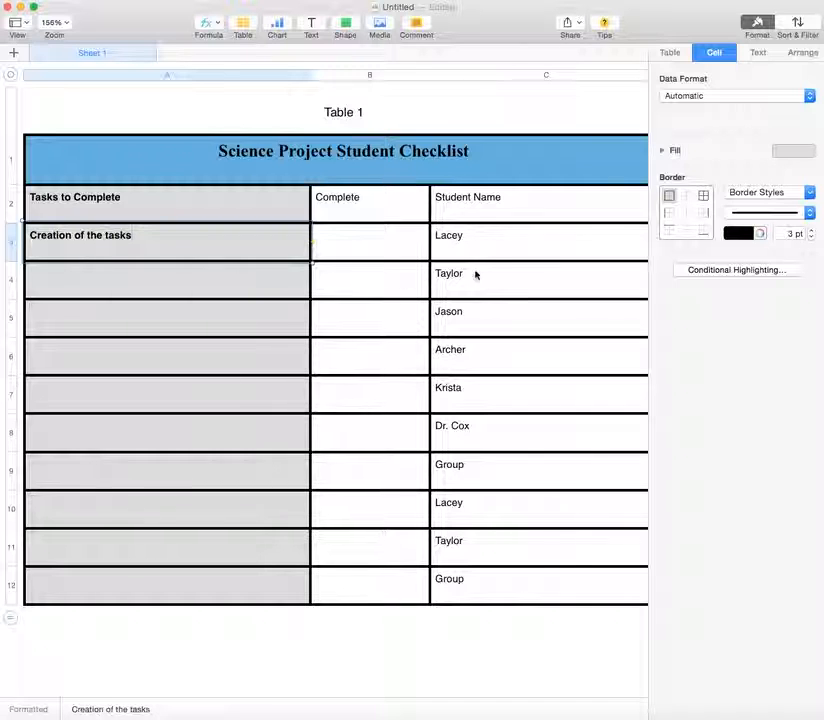
Add a new item named Group to the pop-up menu of cell C3.
scroll(490, 268, "right", 2)
left_click(528, 252)
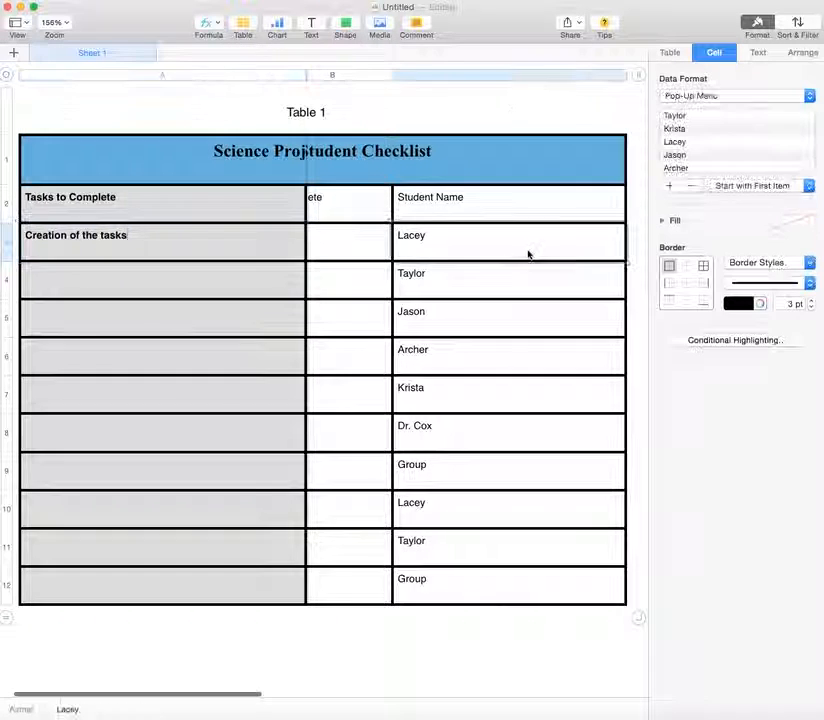
left_click(670, 186)
type("Group")
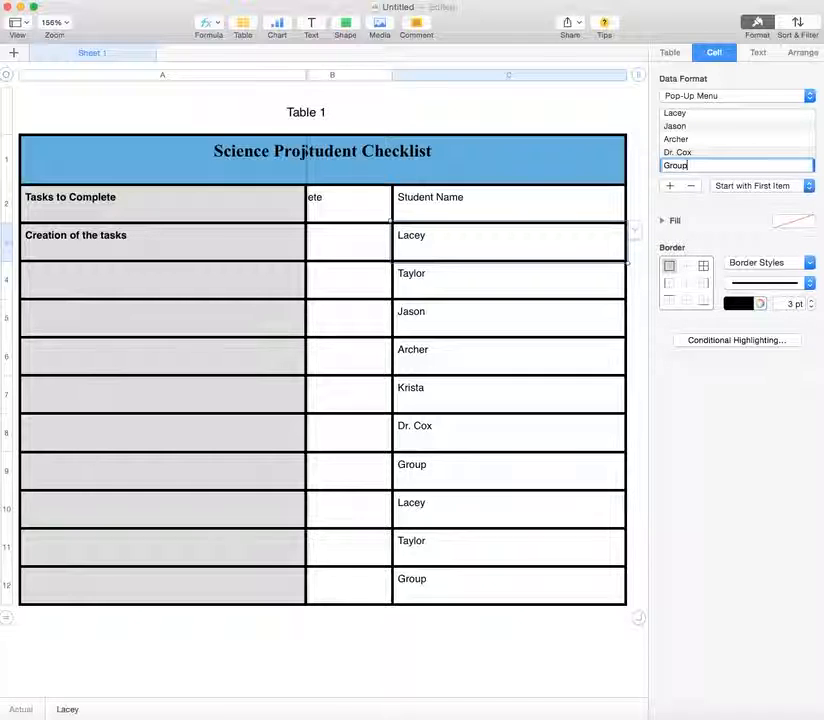
key("Return")
left_click(610, 215)
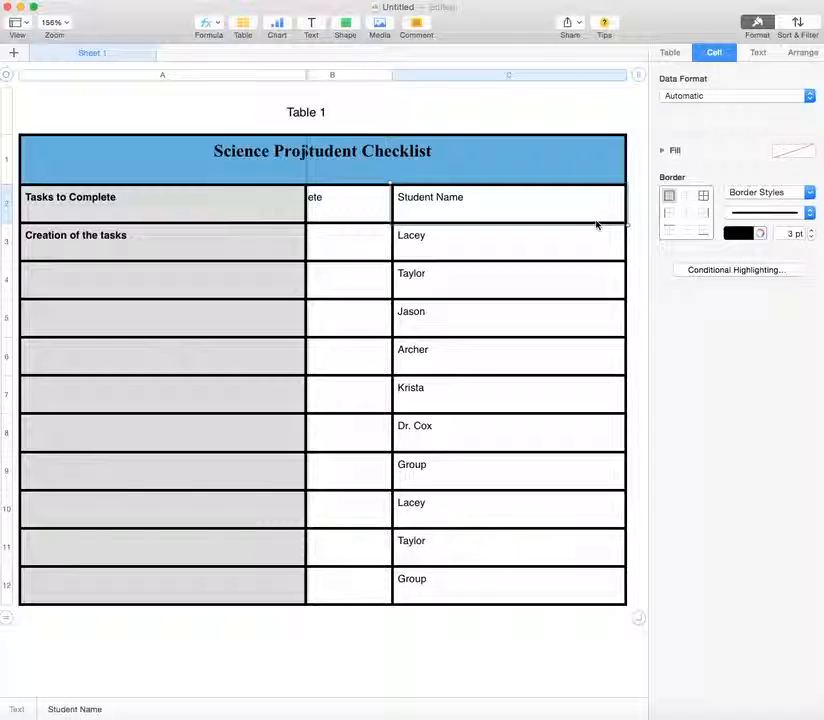
Choose Group in cell C3 for the task creation row.
left_click(596, 234)
left_click(637, 231)
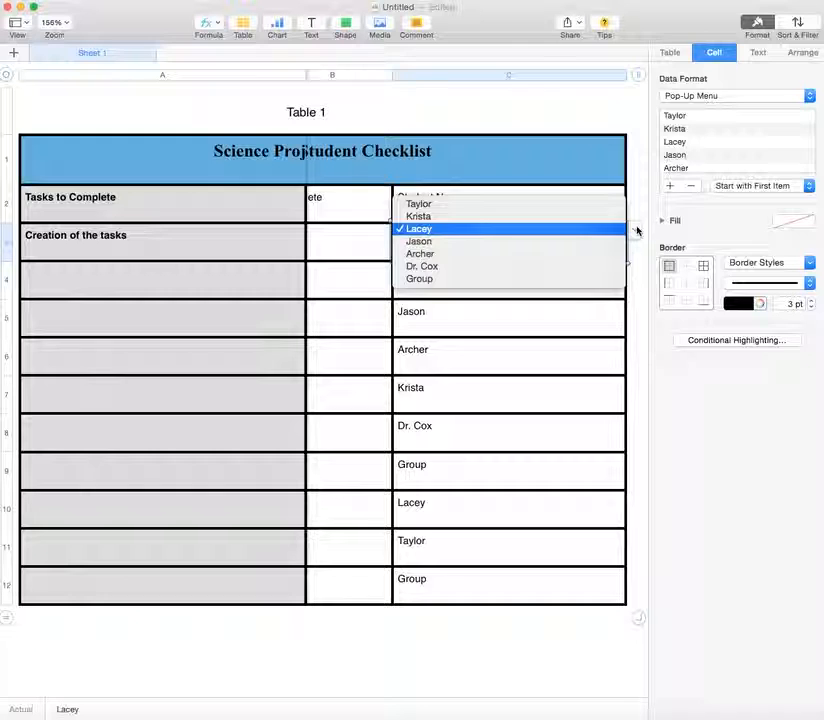
left_click(530, 279)
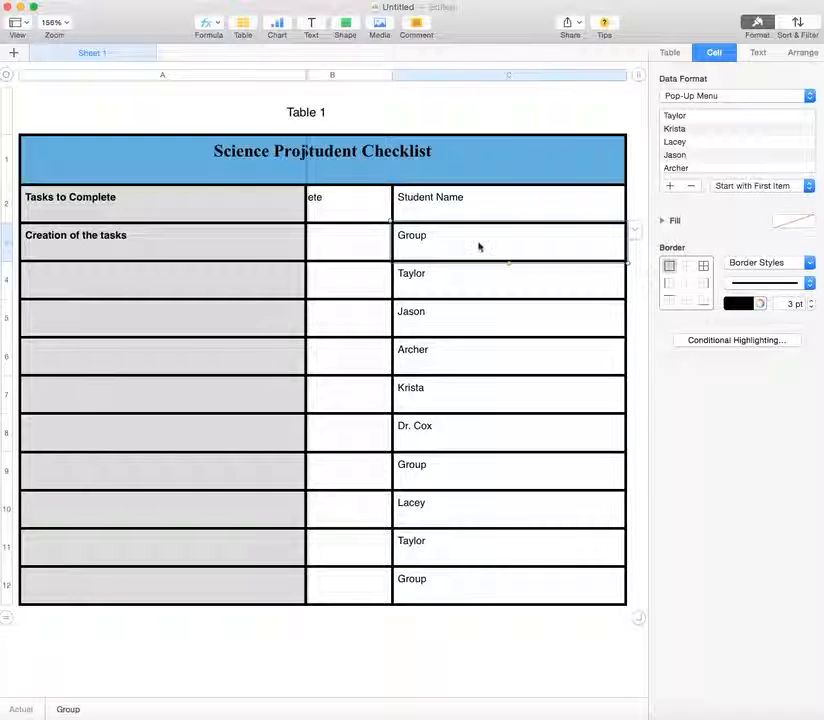
Enter "Research and summarize science article # 1 on the group Google Doc" in cell A4.
left_click(179, 274)
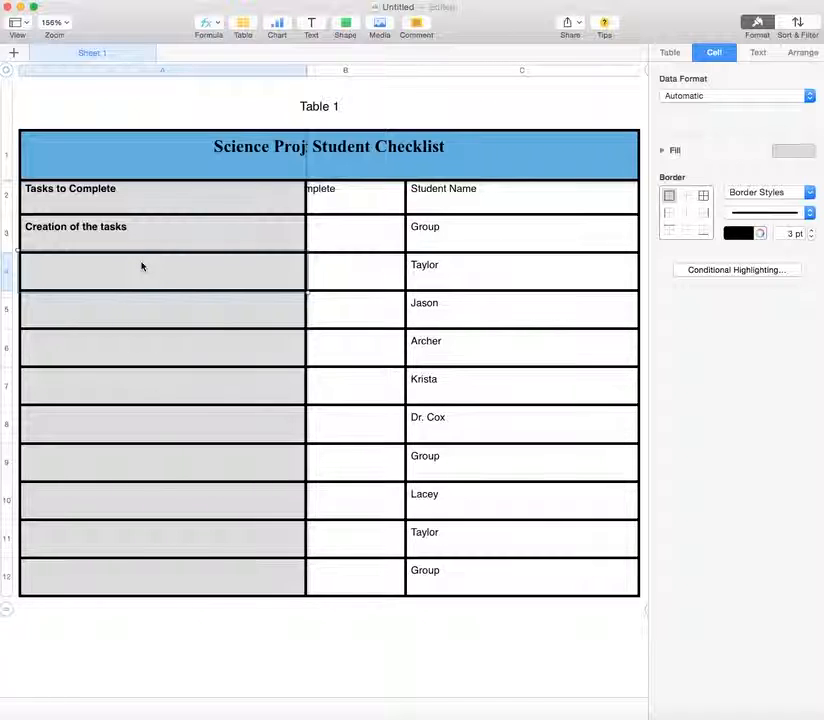
type("Resear")
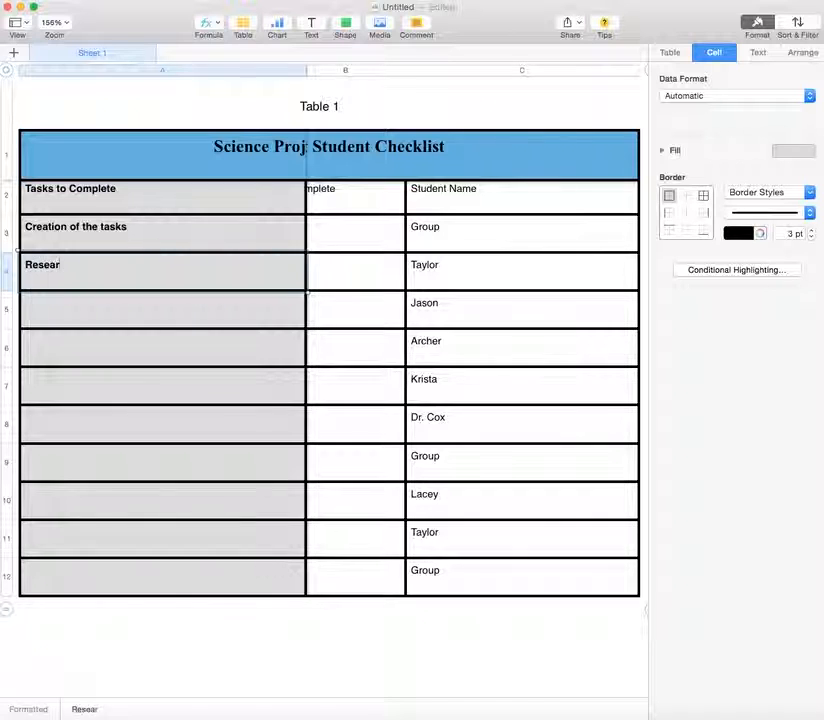
type("cg and")
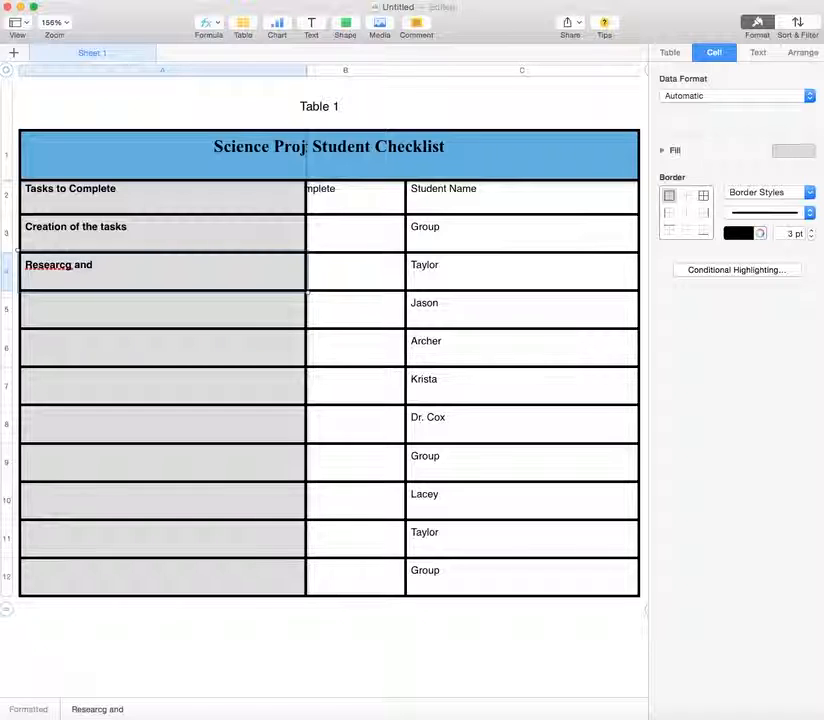
key("BackSpace")
key("BackSpace")
key("BackSpace")
key("BackSpace")
key("BackSpace")
type("h and ")
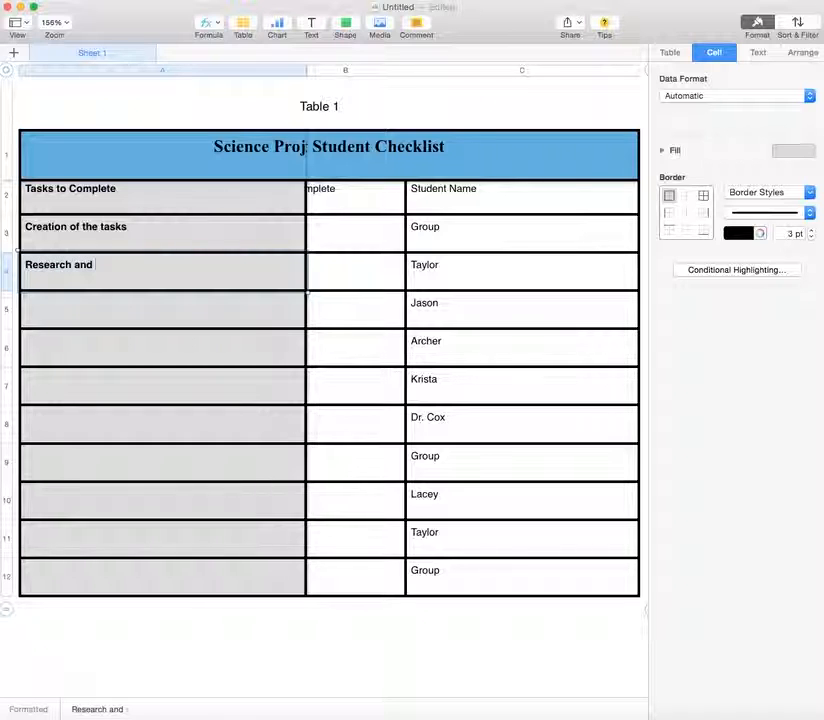
type("summariz")
key("BackSpace")
type("arize")
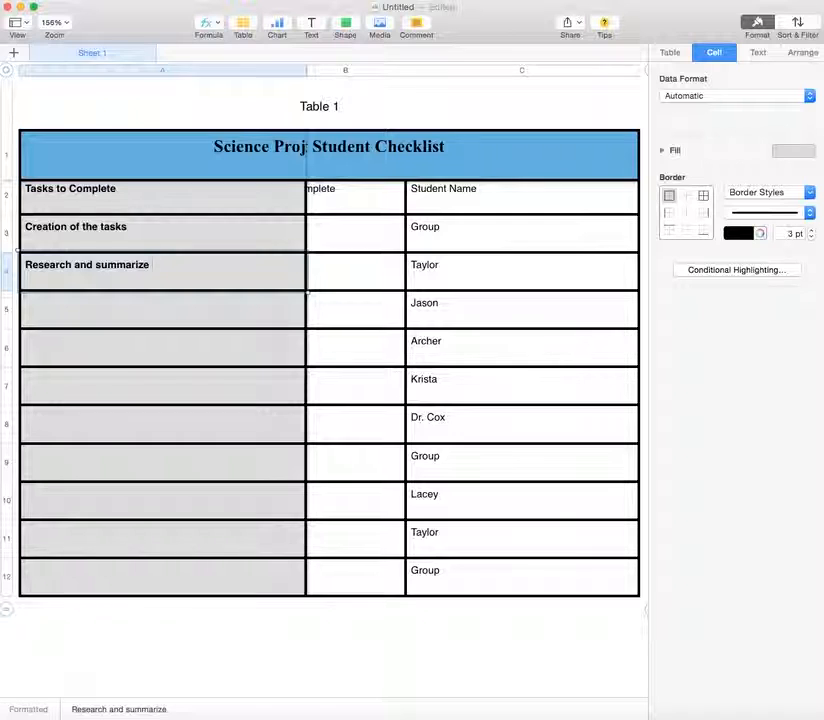
type(" science article")
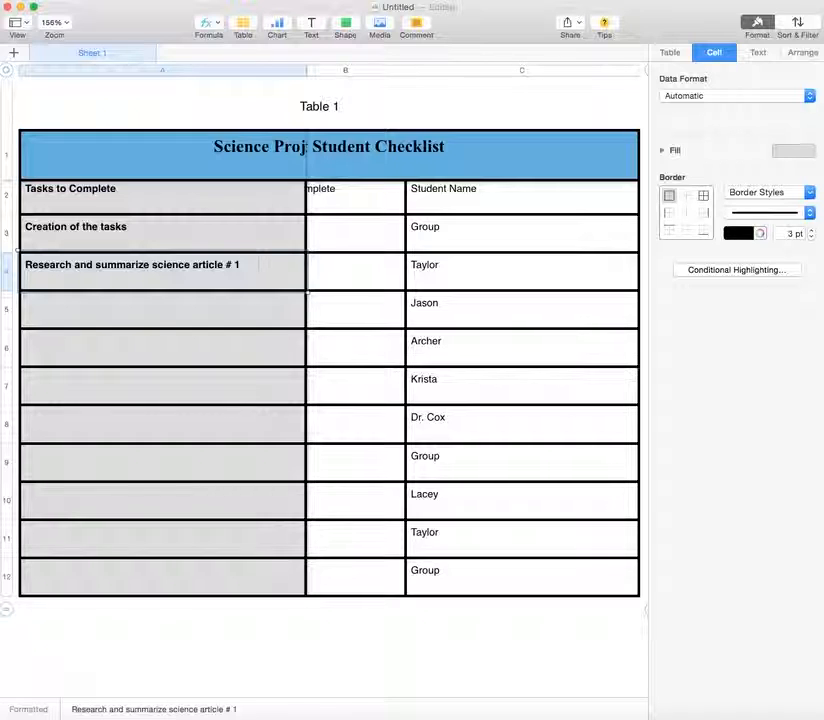
type("# 1 on the group")
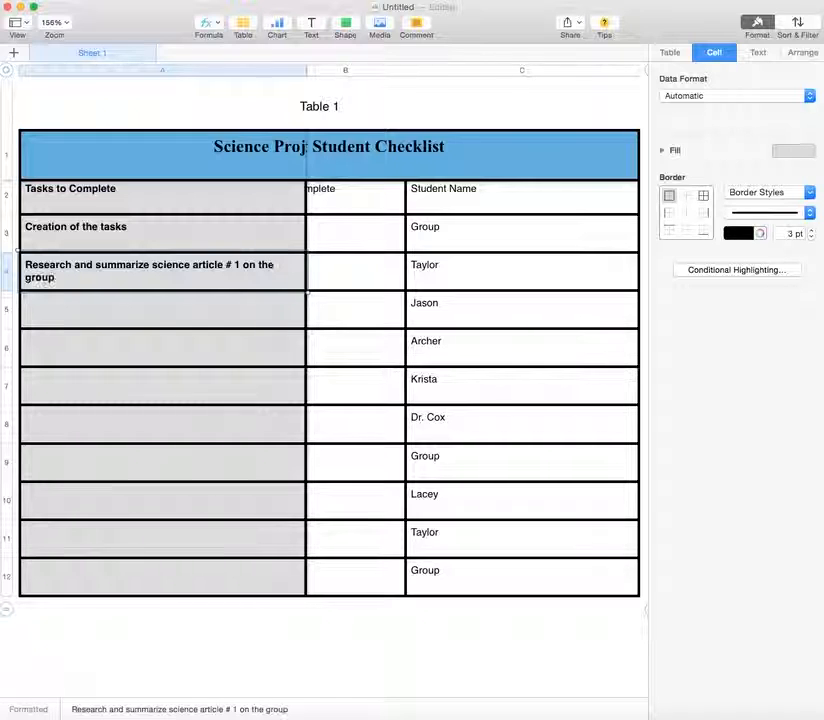
type(" Google Doc")
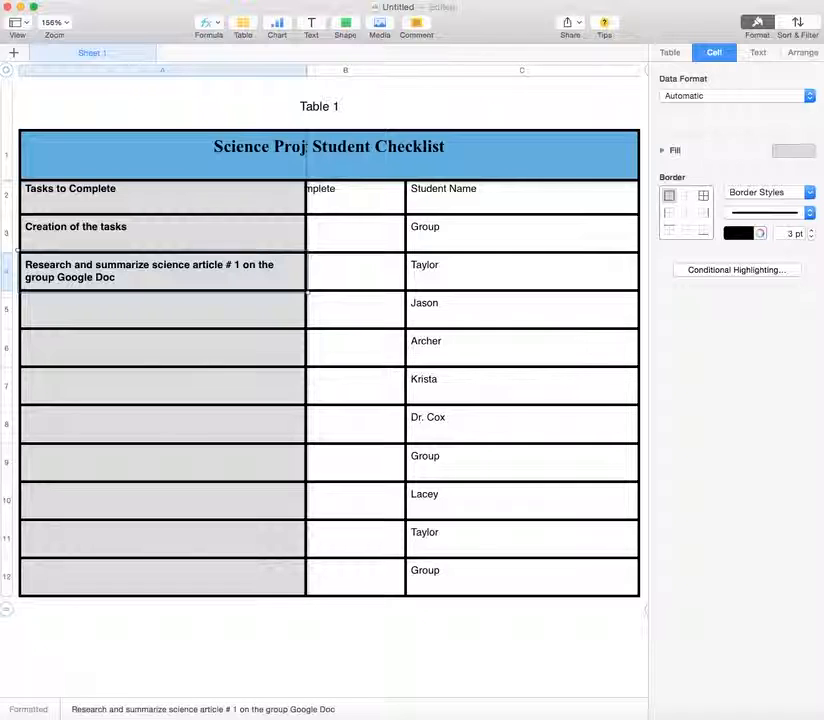
key("Return")
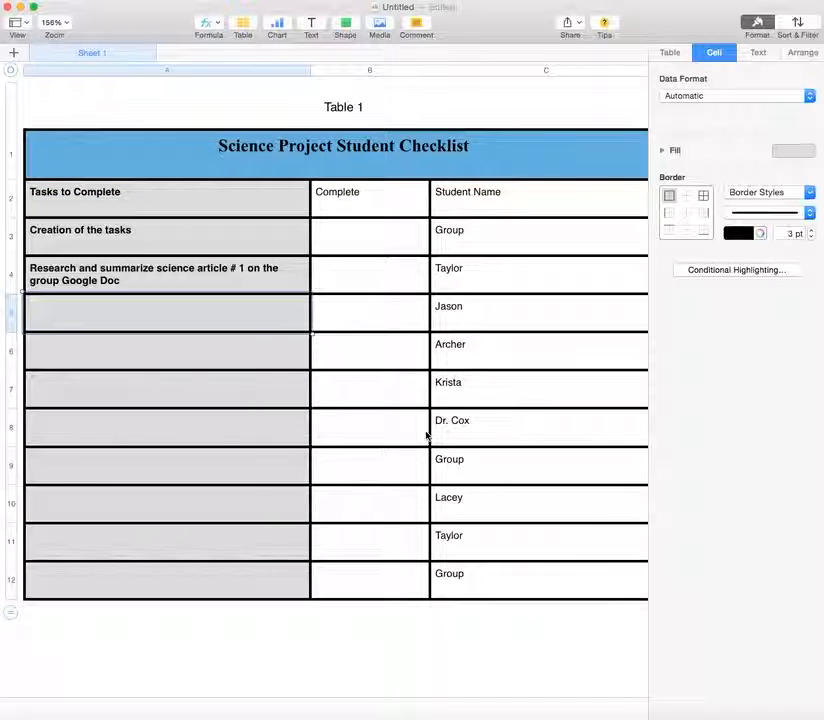
left_click(383, 242)
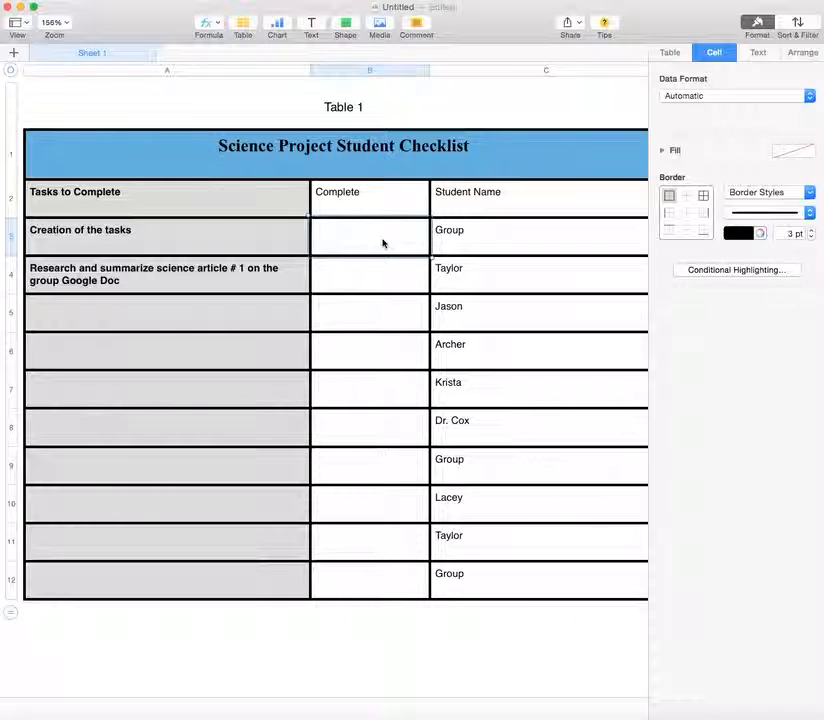
type("Yes")
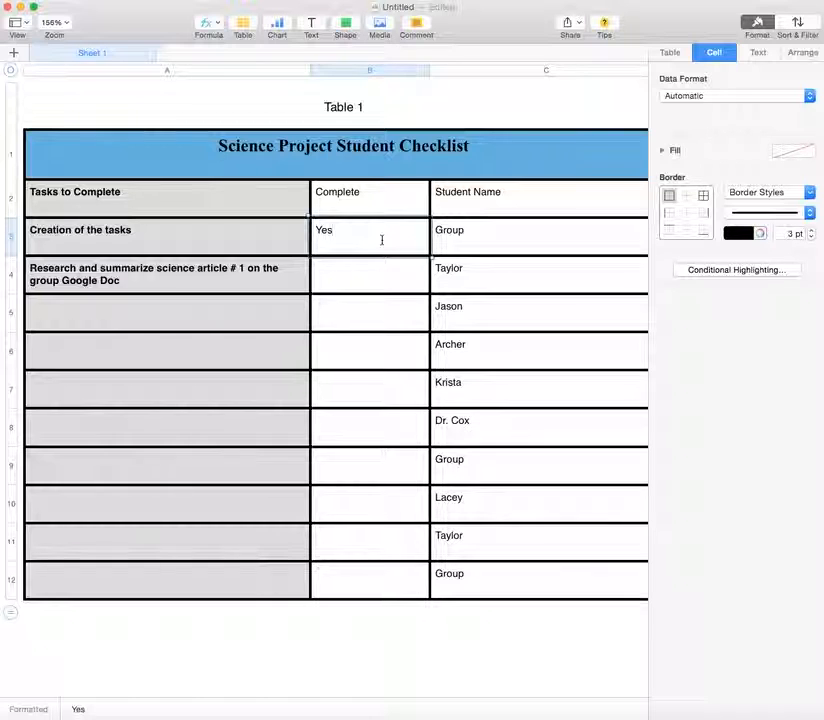
key("BackSpace")
key("BackSpace")
left_click_drag(477, 11, 496, 6)
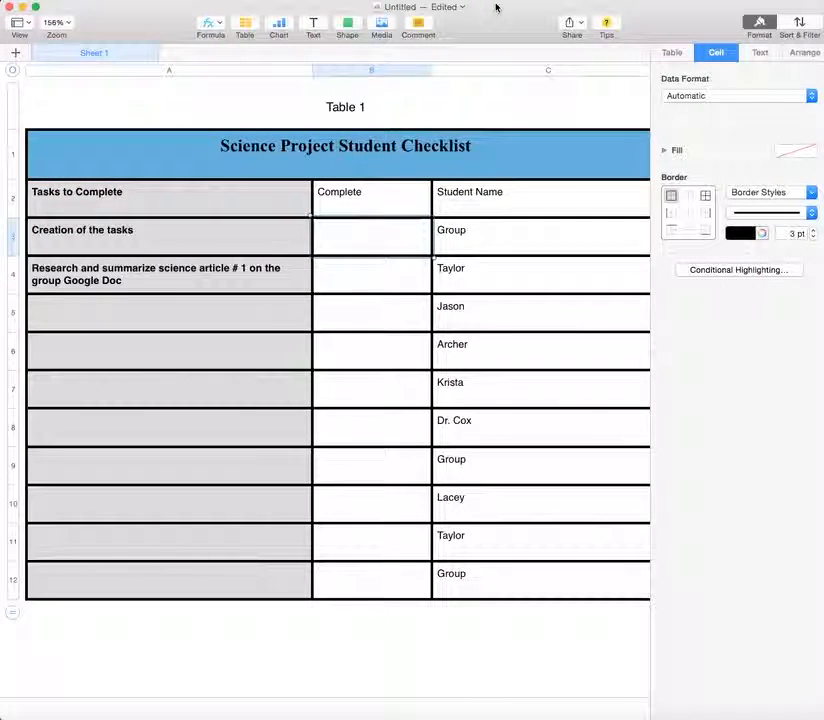
Set the data format of cell B3 to Pop-Up Menu.
left_click(356, 243)
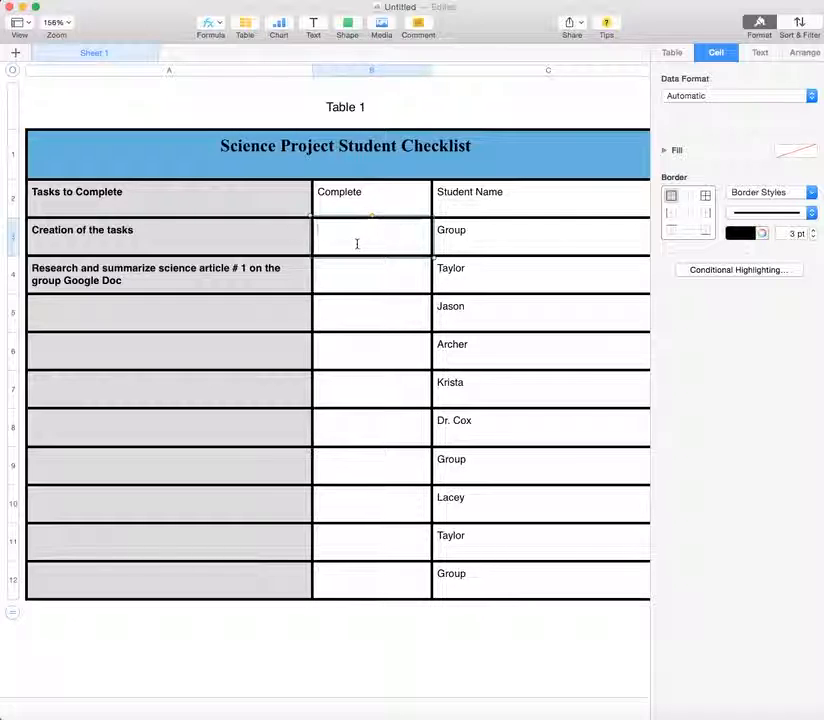
left_click(362, 282)
left_click(363, 235)
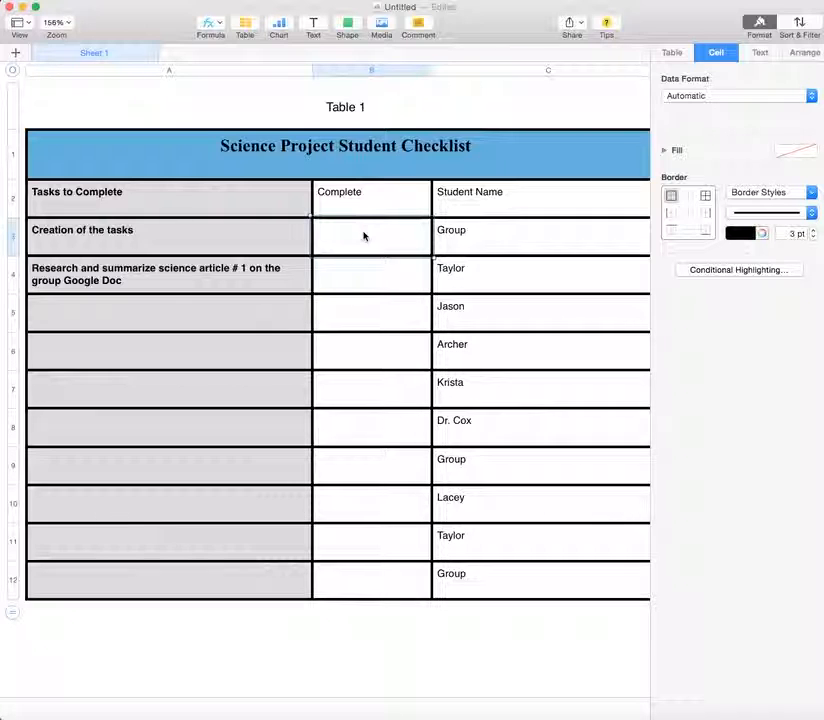
left_click(797, 96)
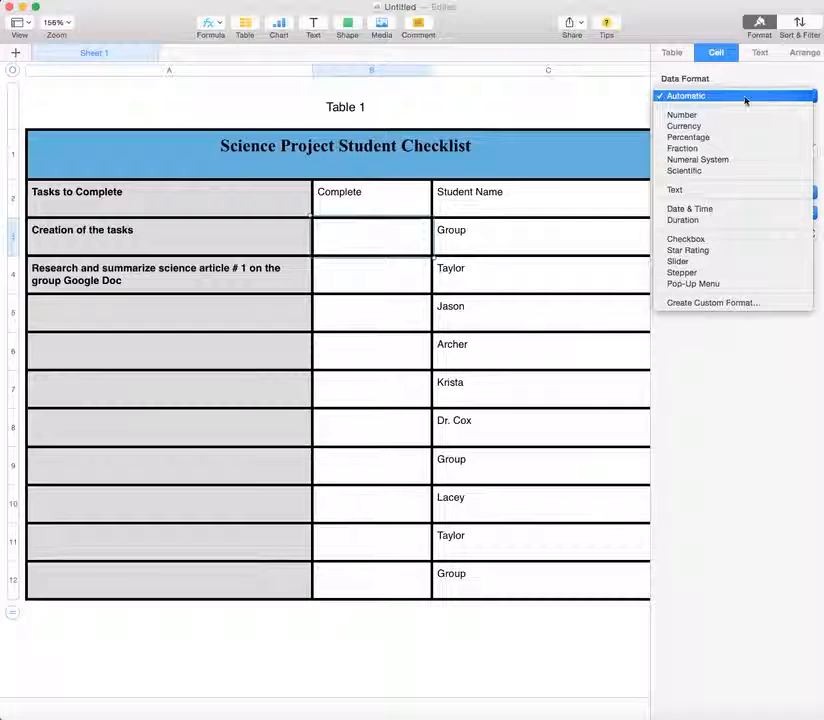
left_click(693, 283)
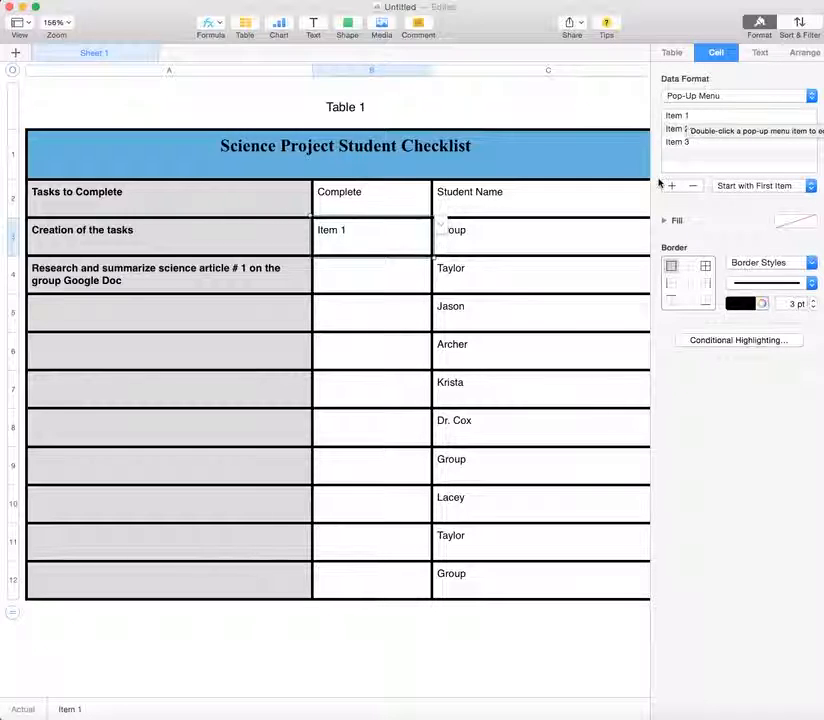
Remove Item 3 from the pop-up menu of cell B3 and rename the remaining two items No and Yes.
left_click(680, 142)
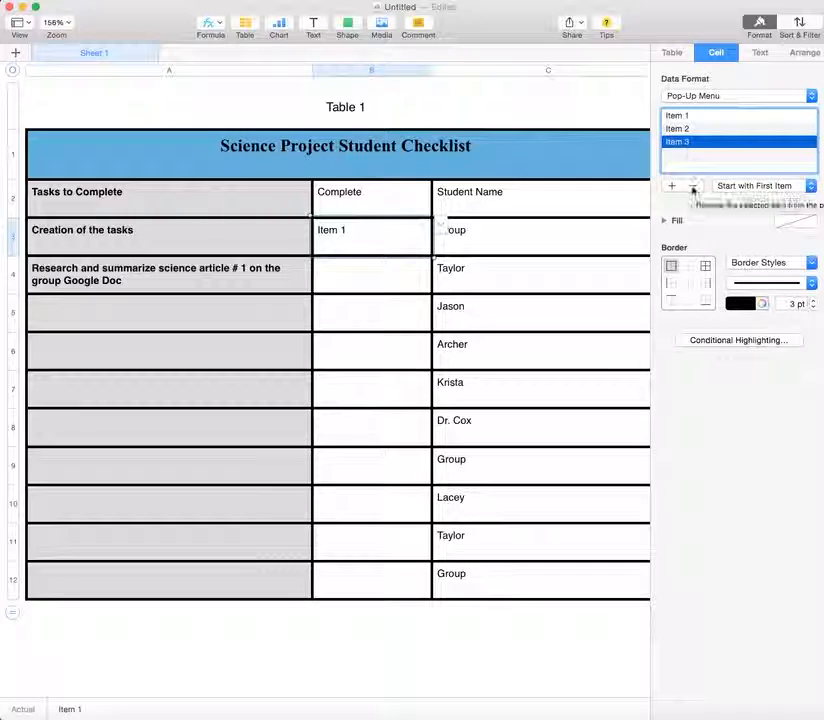
left_click(692, 186)
left_click(685, 116)
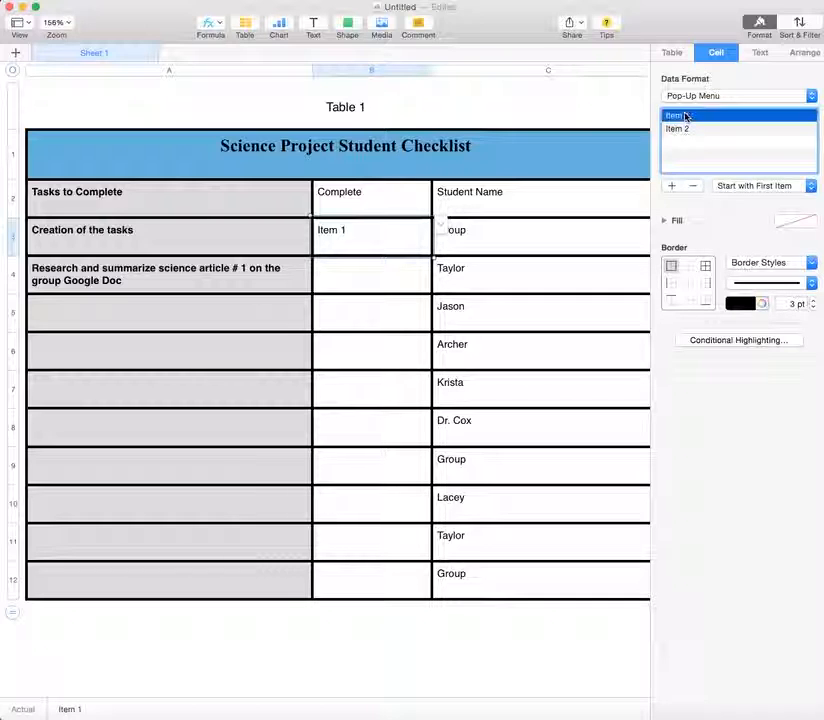
left_click(685, 117)
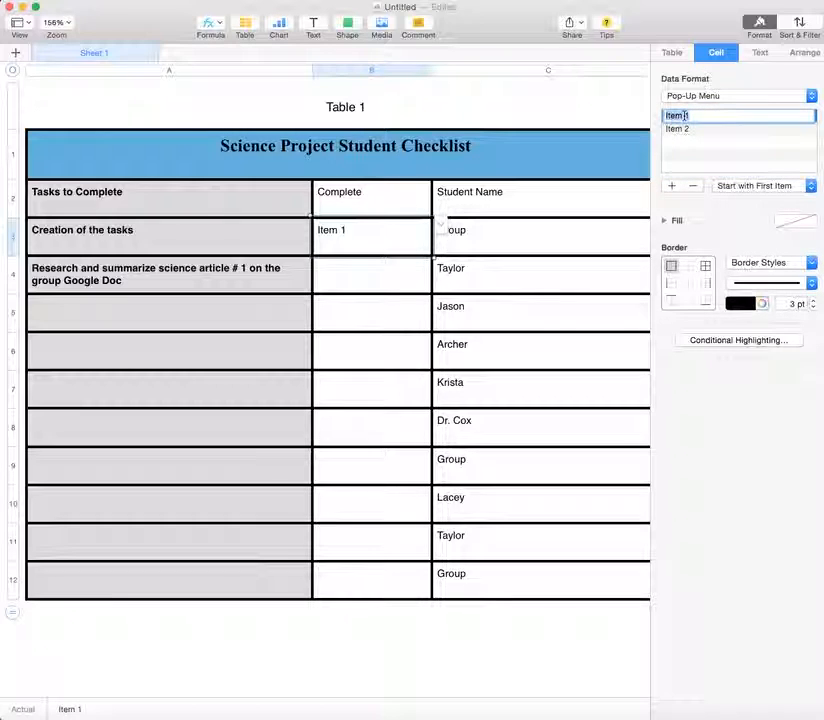
type("No")
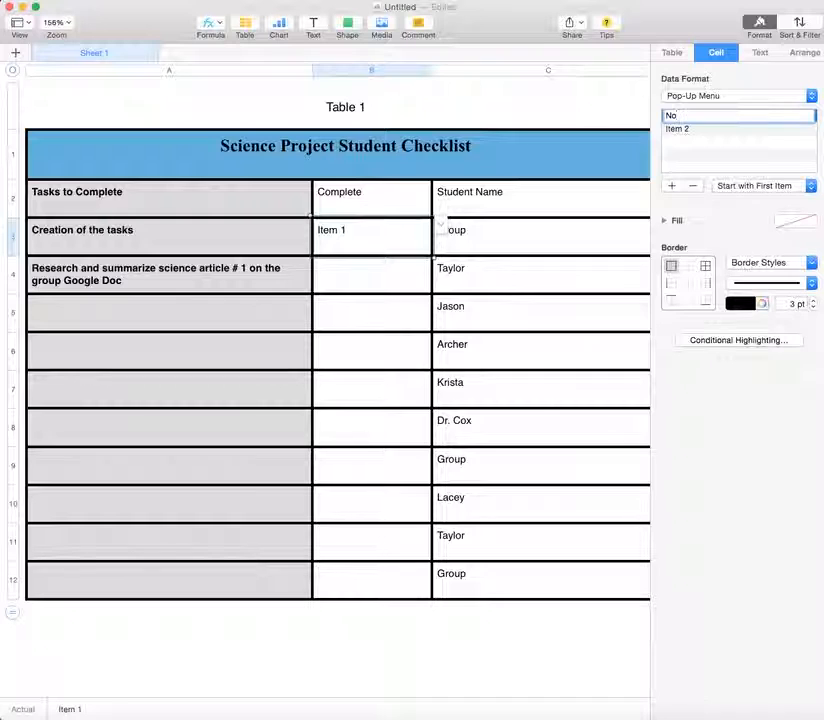
left_click(699, 129)
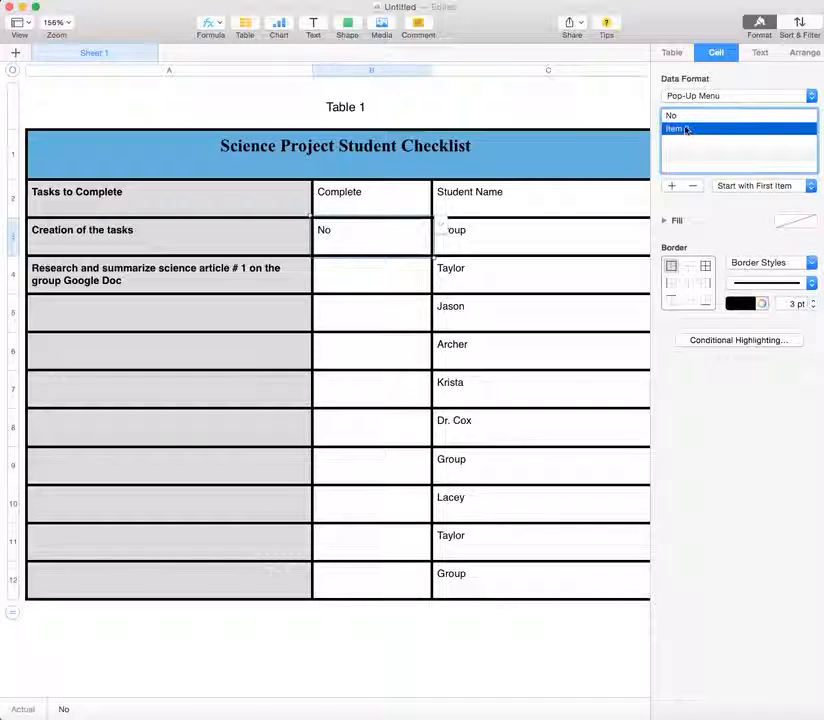
left_click(686, 129)
type("Yes")
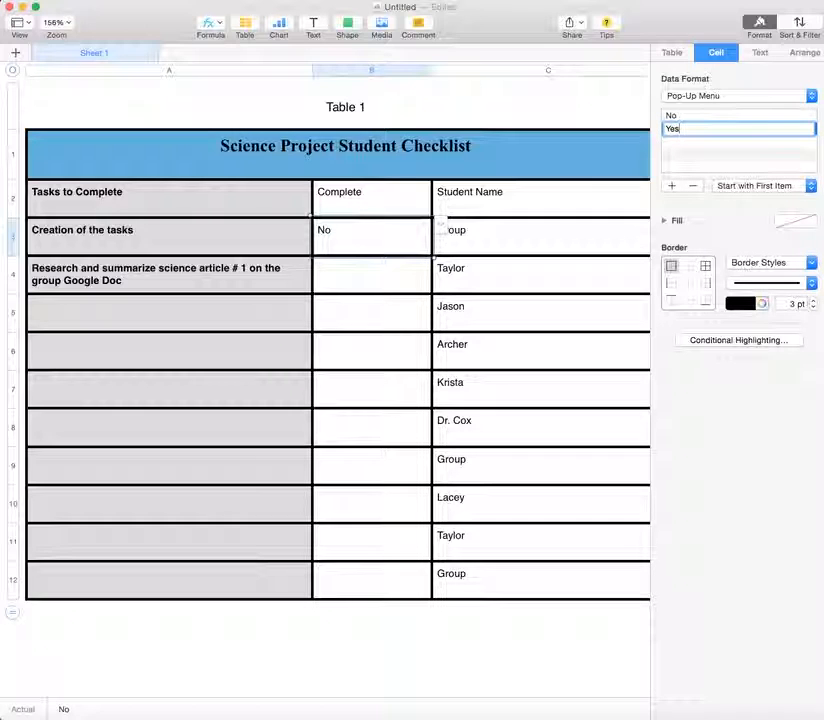
left_click(381, 263)
Try both choices of the pop-up menu in cell B3 and leave it set to Yes.
left_click(401, 237)
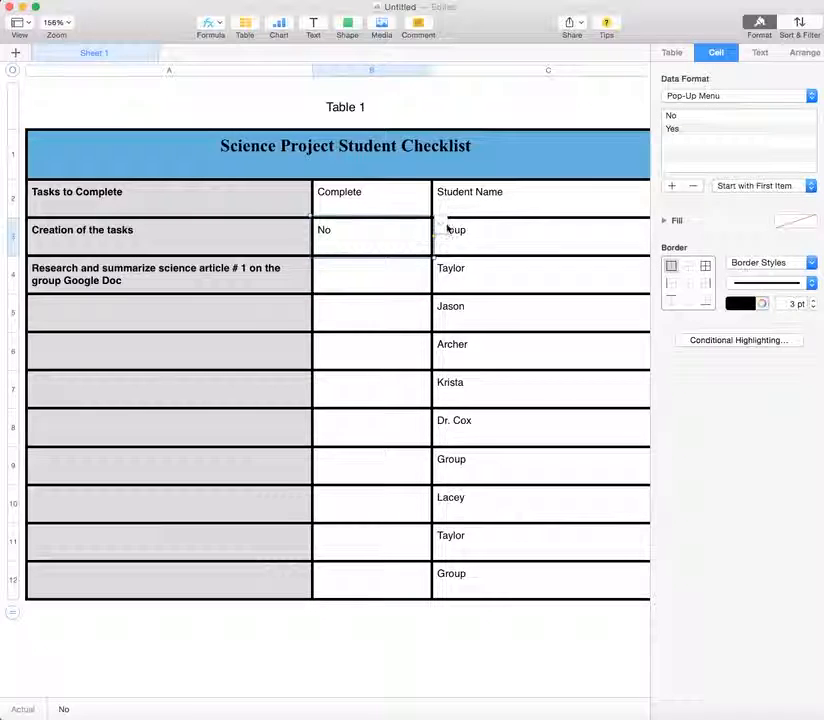
left_click(443, 229)
left_click(414, 235)
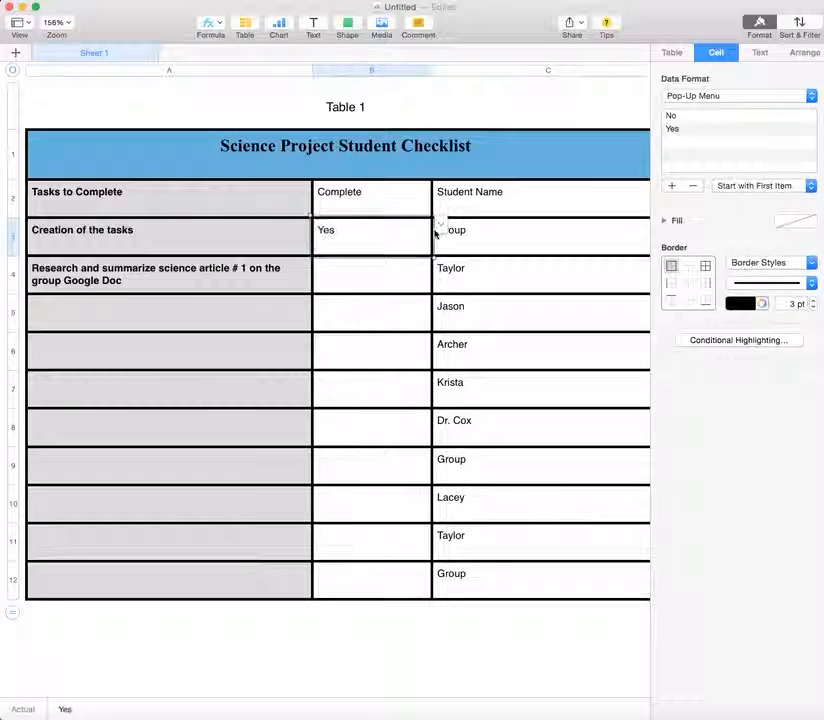
left_click(438, 228)
left_click(412, 212)
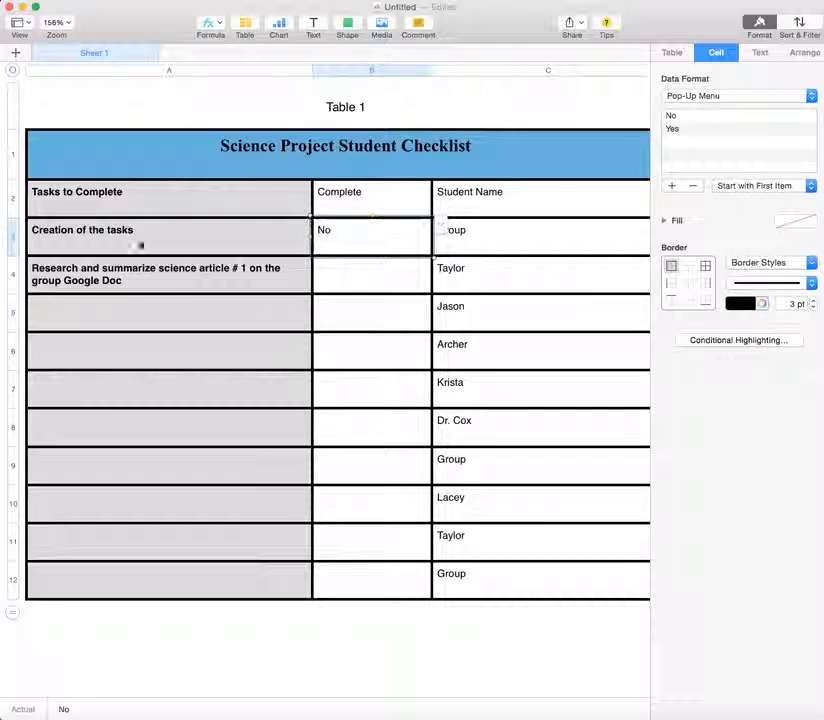
left_click(442, 229)
left_click(417, 235)
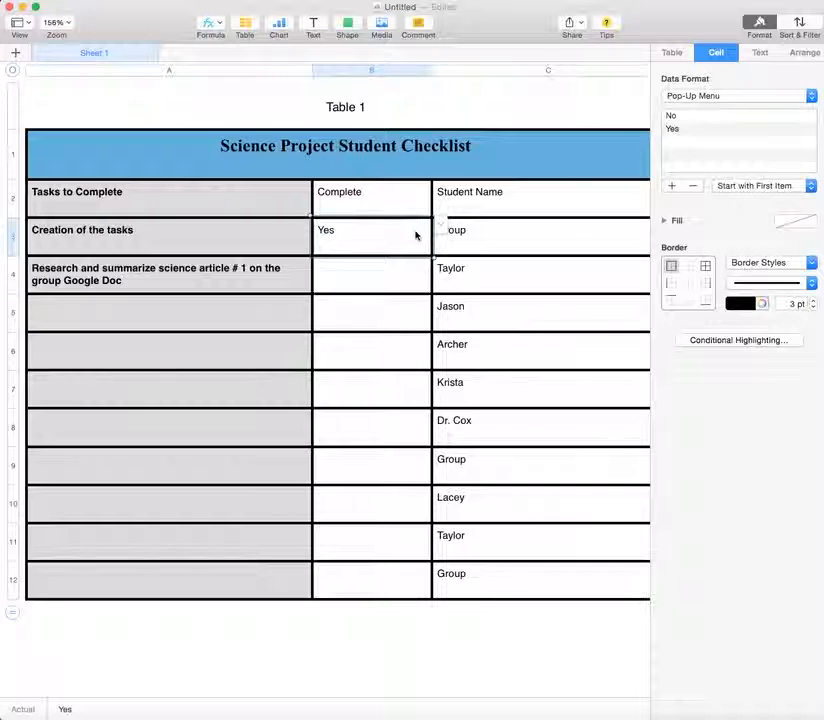
Autofill the Yes/No pop-up menu from cell B3 down the Complete column to cell B12.
left_click(372, 278)
left_click(380, 241)
left_click_drag(373, 255, 402, 604)
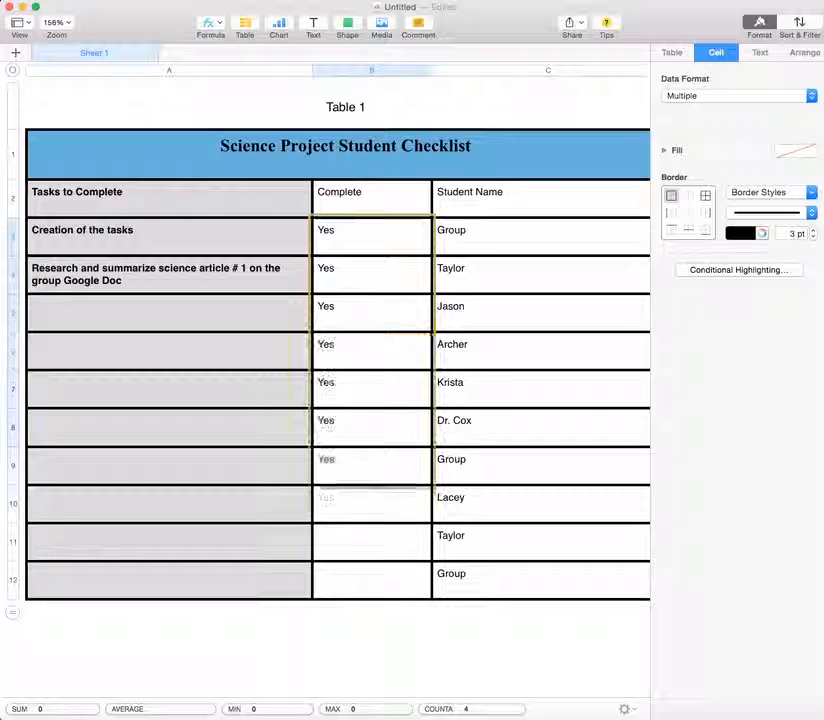
Choose No in the pop-up menus of cells B4 through B12 in the Complete column.
left_click(406, 285)
left_click(439, 268)
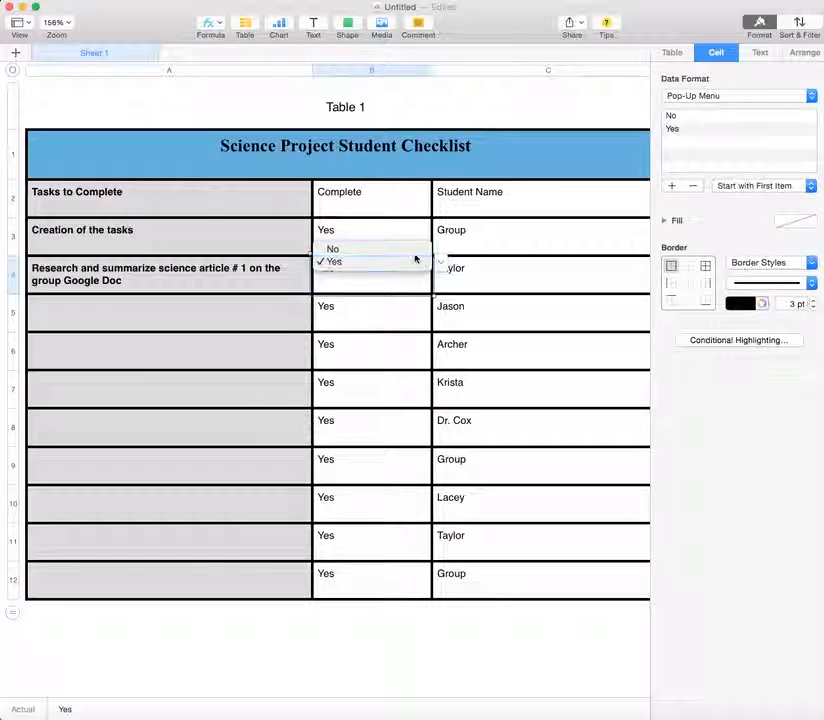
left_click(415, 248)
left_click(412, 315)
left_click(441, 302)
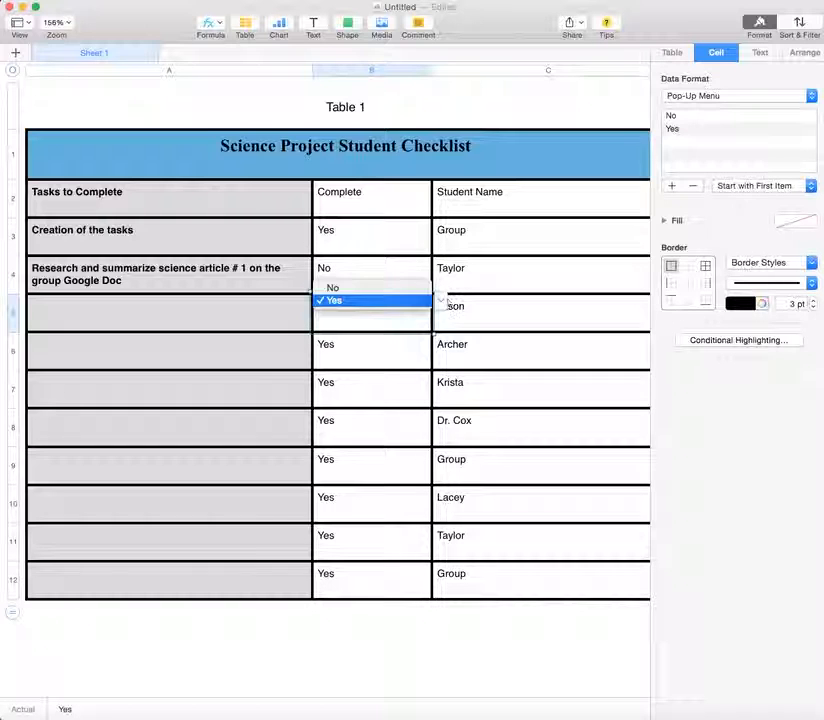
left_click(412, 289)
left_click(403, 360)
left_click(441, 342)
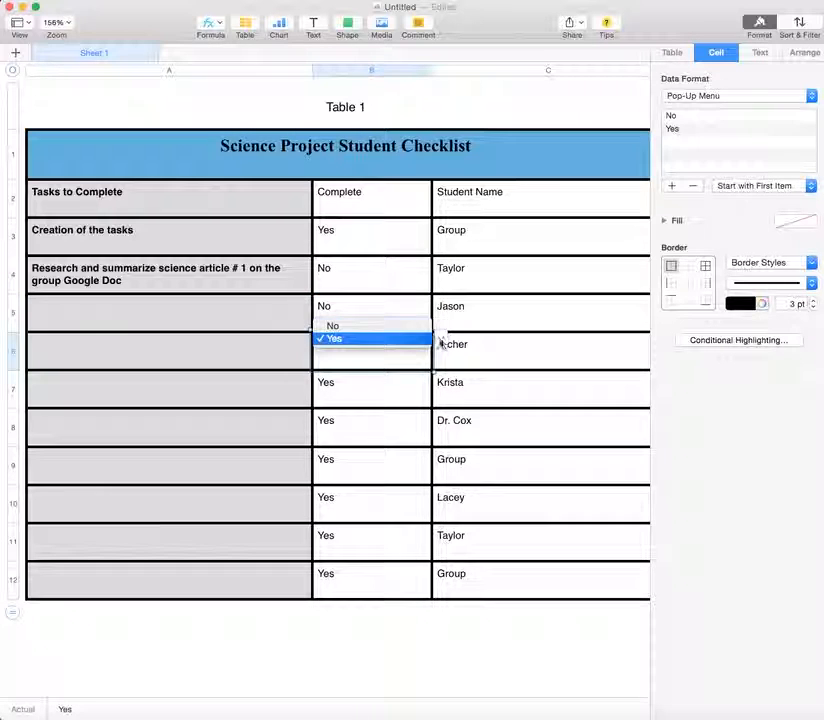
left_click(414, 326)
left_click(397, 400)
left_click(440, 381)
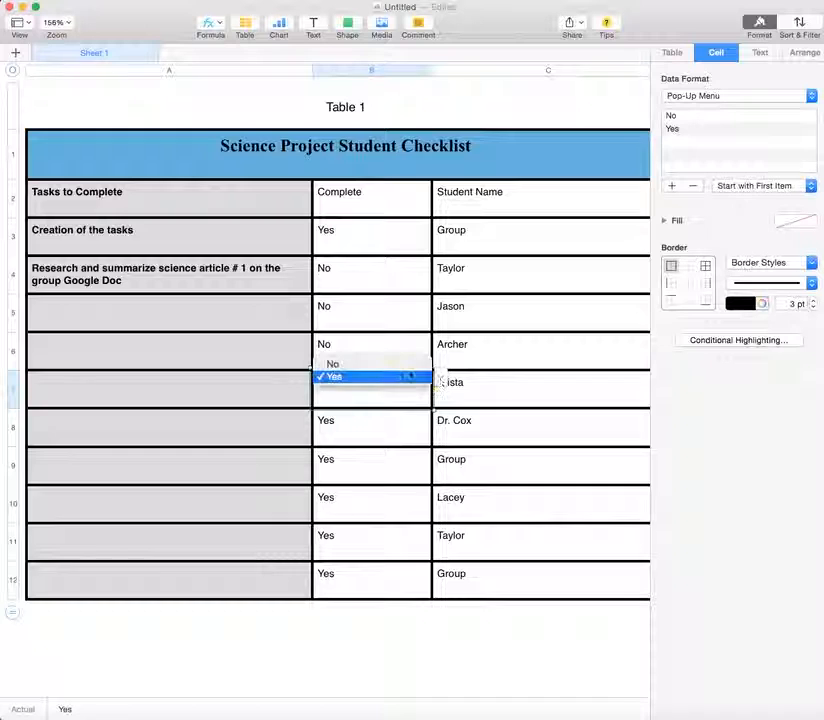
left_click(405, 364)
left_click(380, 438)
left_click(436, 420)
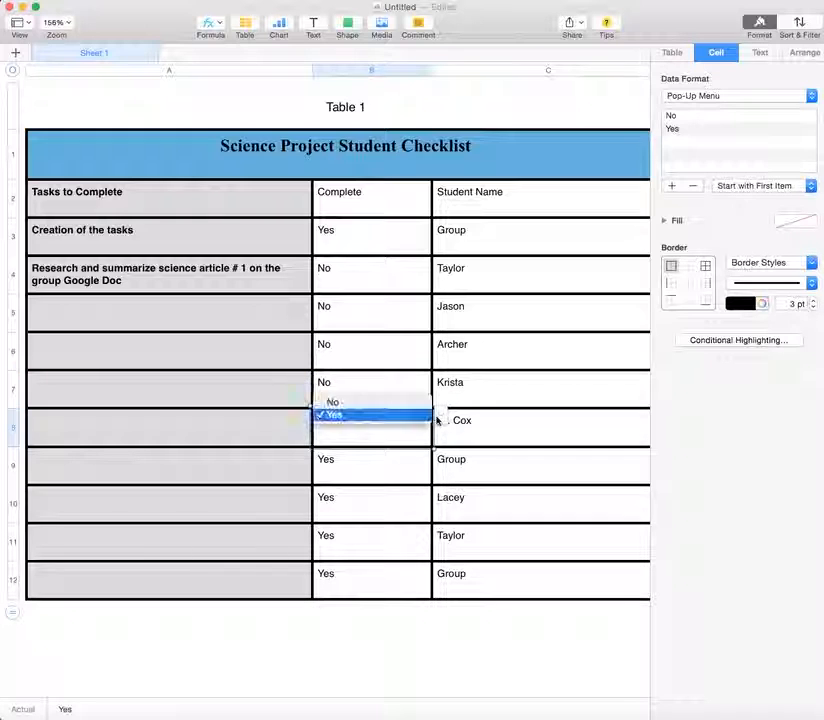
left_click(420, 403)
left_click(395, 465)
left_click(441, 457)
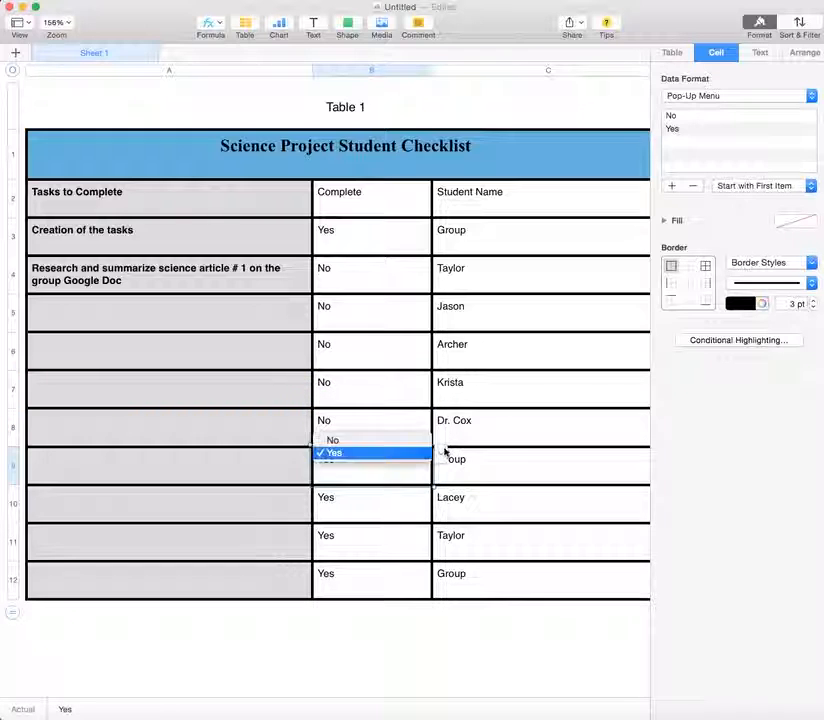
left_click(401, 441)
left_click(388, 512)
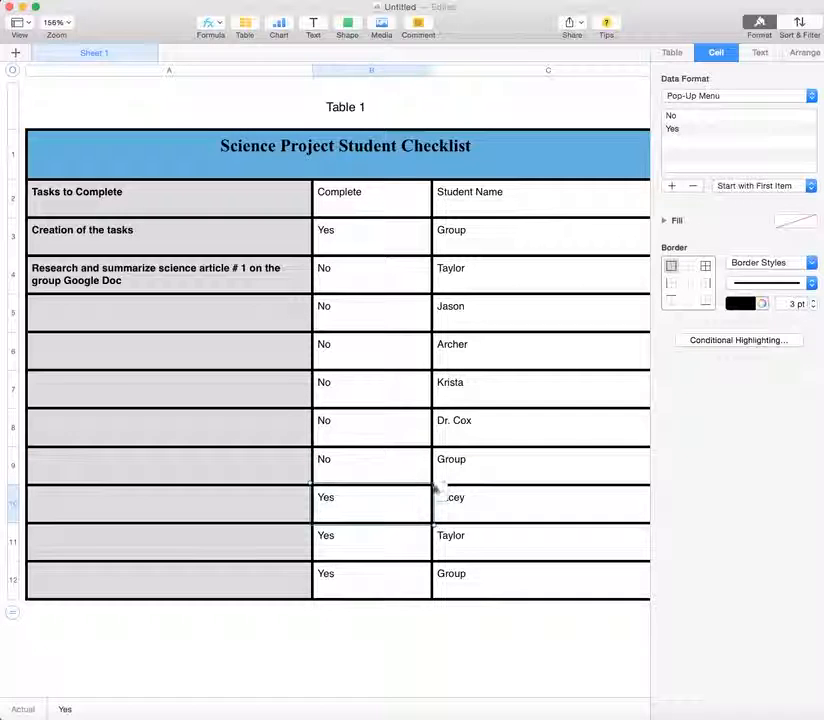
left_click(436, 490)
left_click(425, 477)
left_click(415, 545)
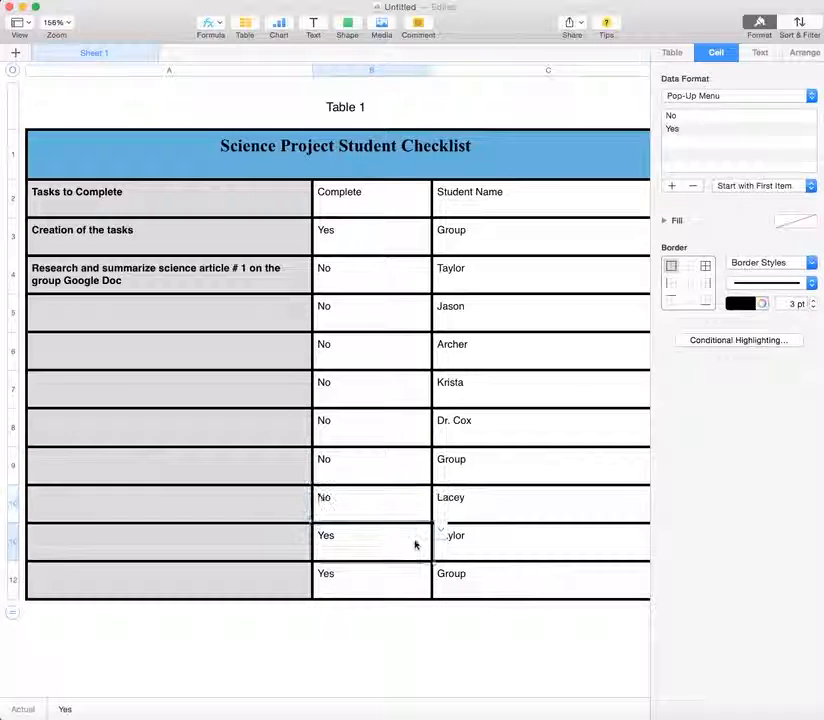
left_click(441, 531)
left_click(419, 517)
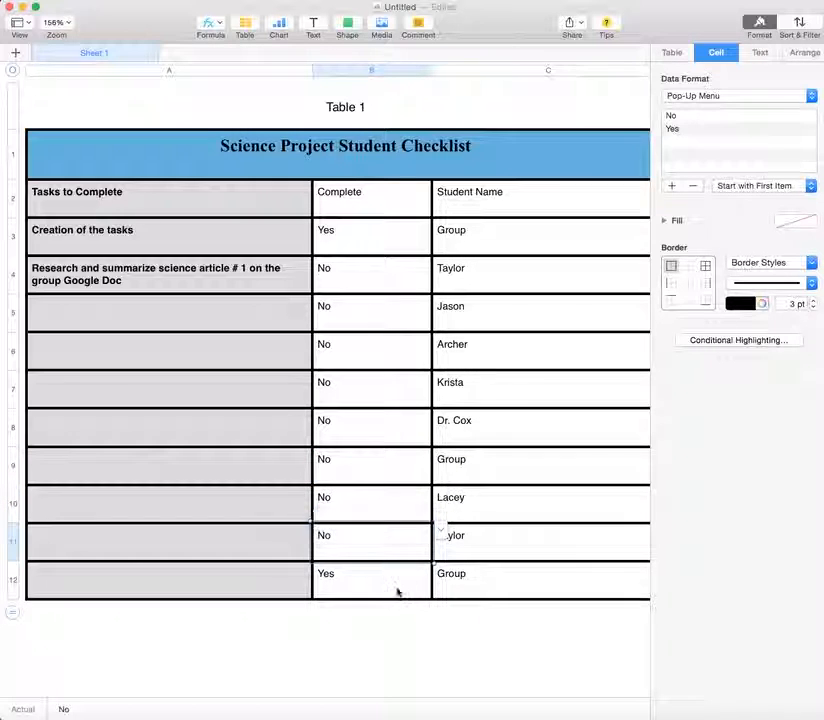
left_click(397, 592)
left_click(441, 566)
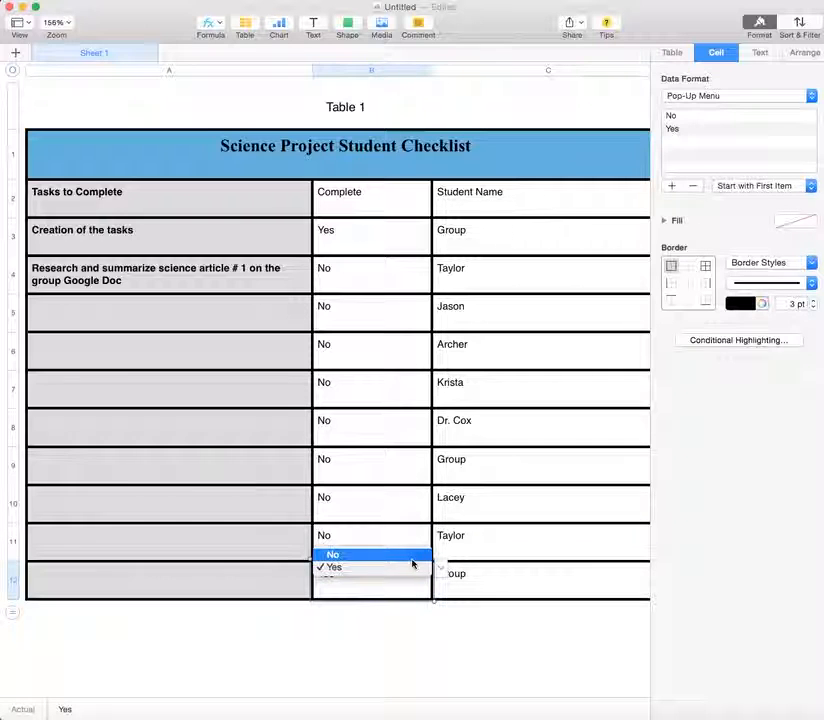
left_click(412, 557)
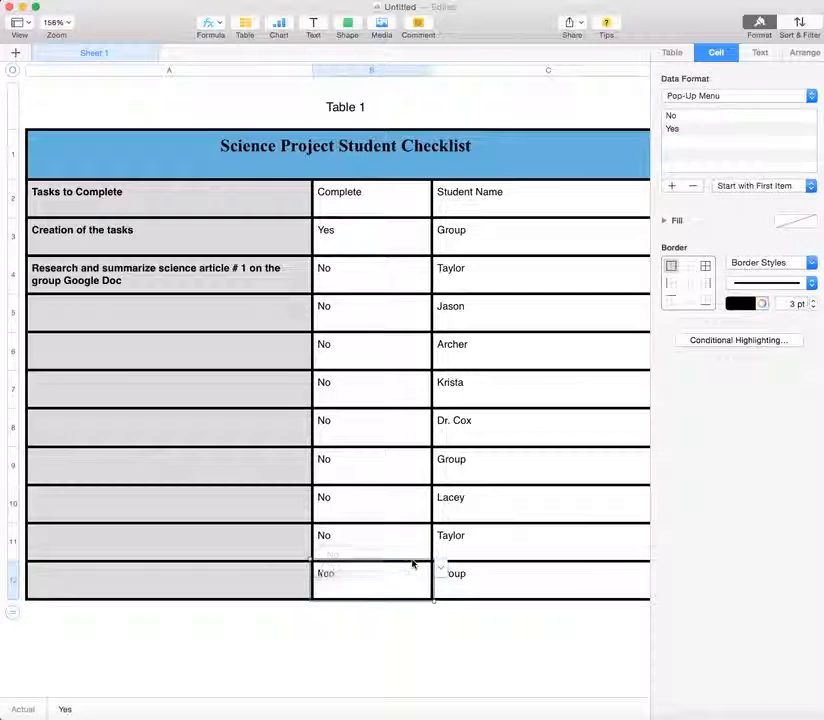
Add a conditional highlighting rule to cell B3 that applies Green Fill when the text is "yes".
left_click(401, 250)
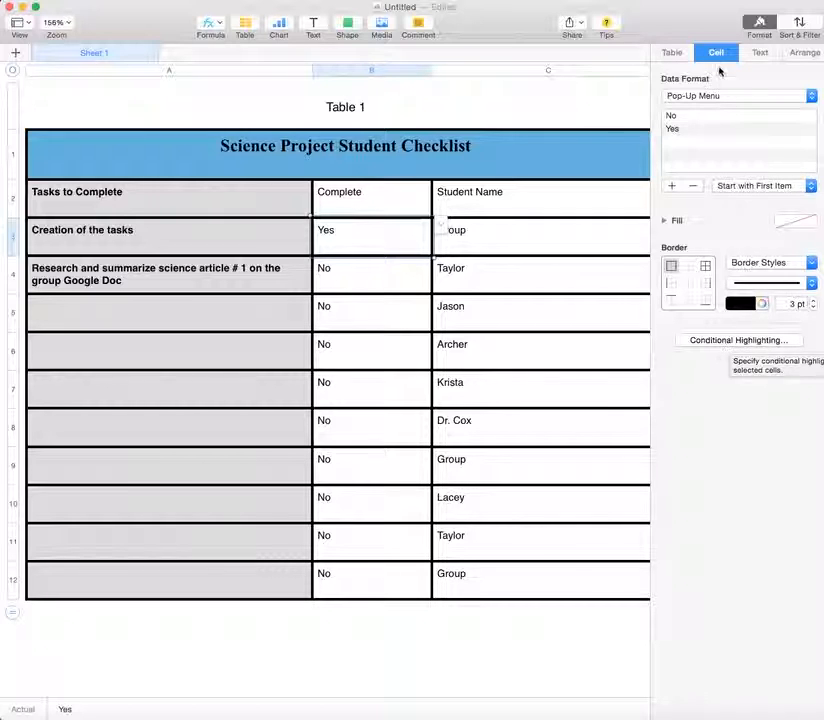
left_click(740, 341)
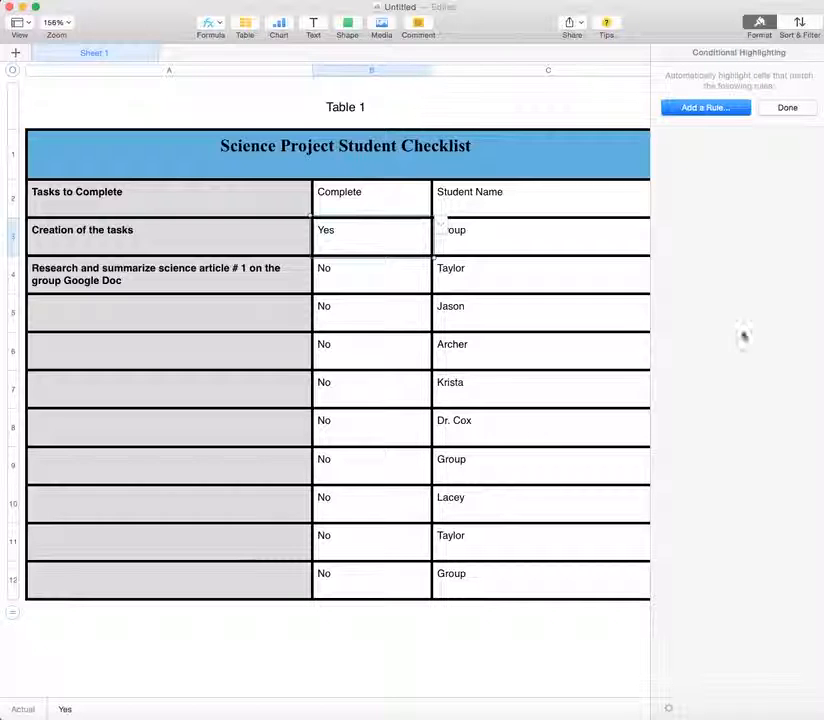
left_click(712, 107)
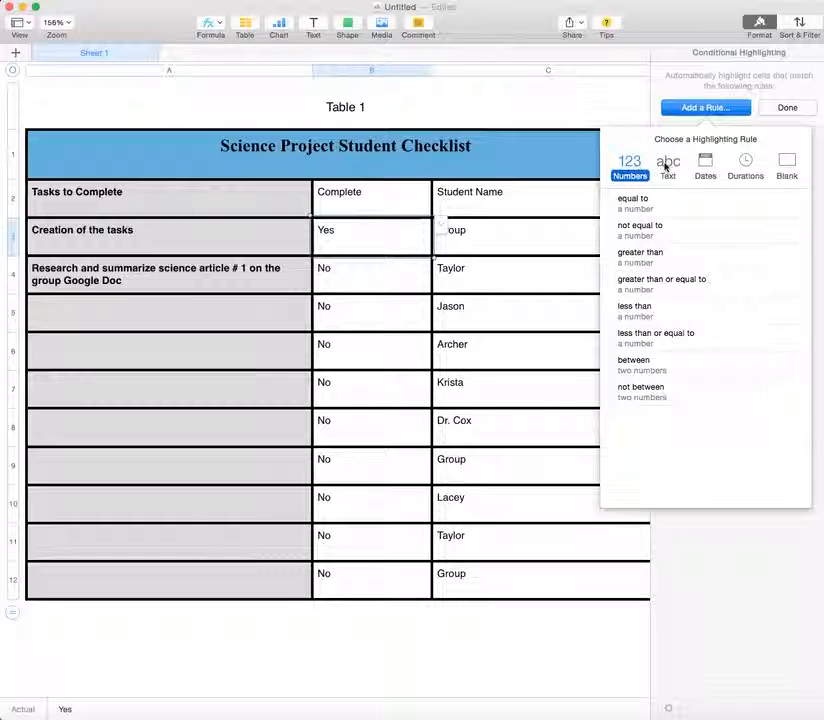
left_click(668, 168)
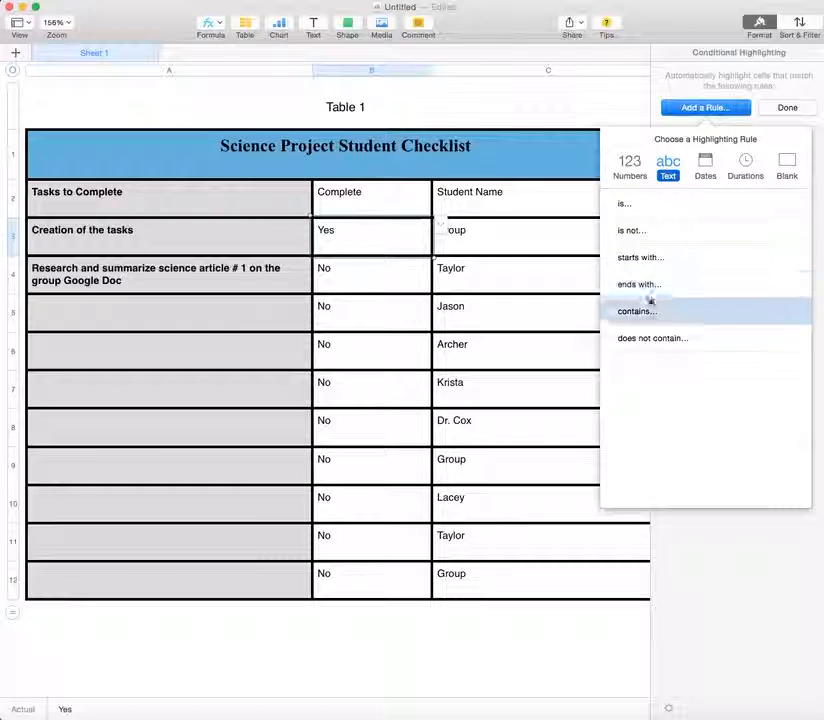
left_click(642, 204)
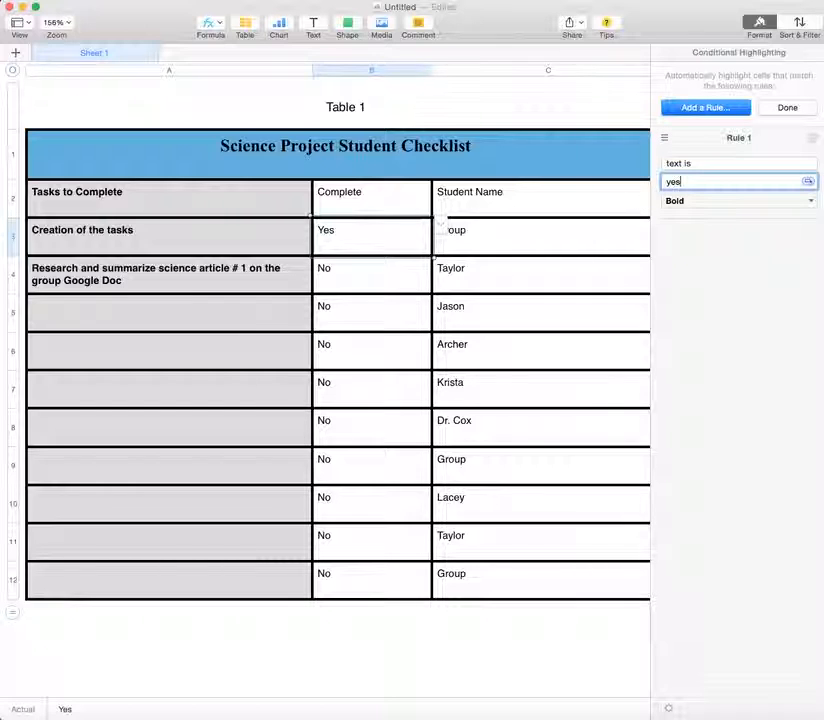
left_click(810, 203)
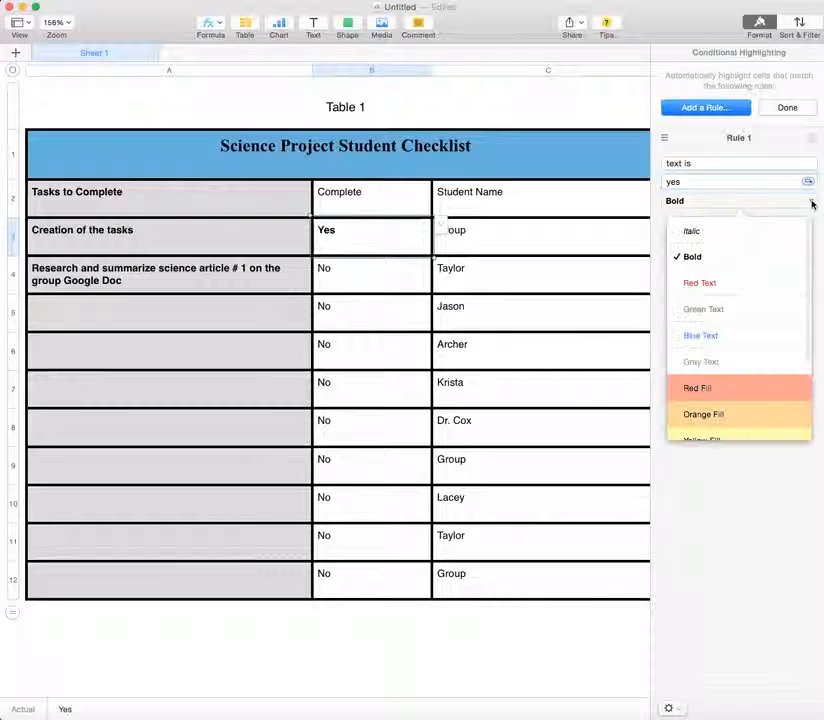
scroll(718, 414, "down", 2)
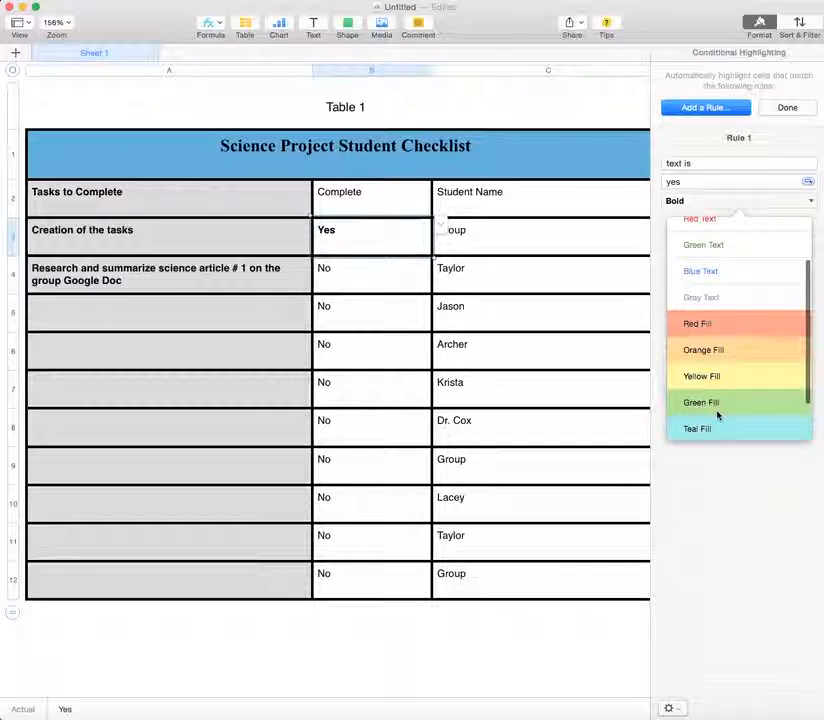
left_click(716, 401)
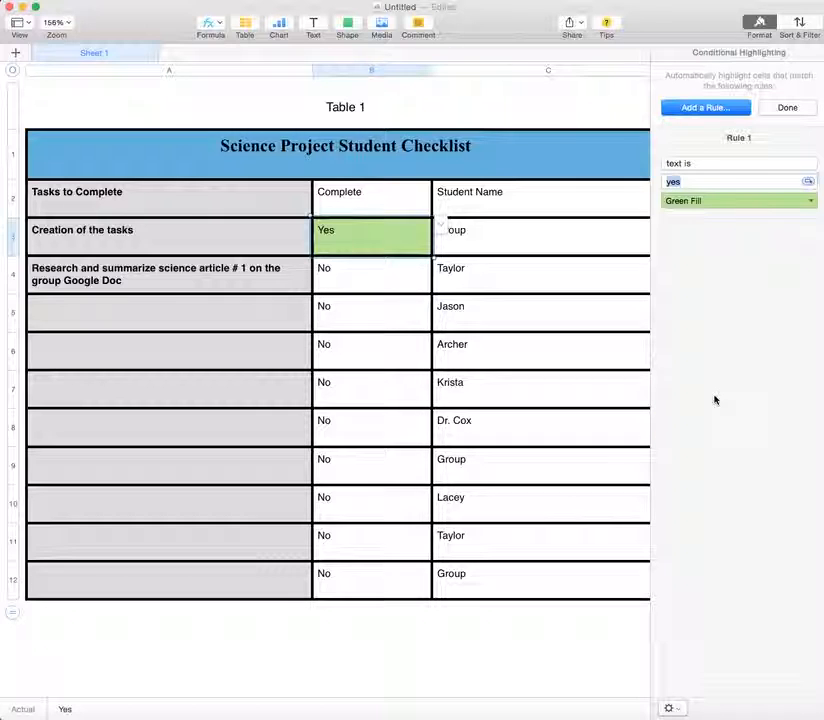
Test the green highlighting rule by switching cell B3 to No and back to Yes.
left_click(444, 227)
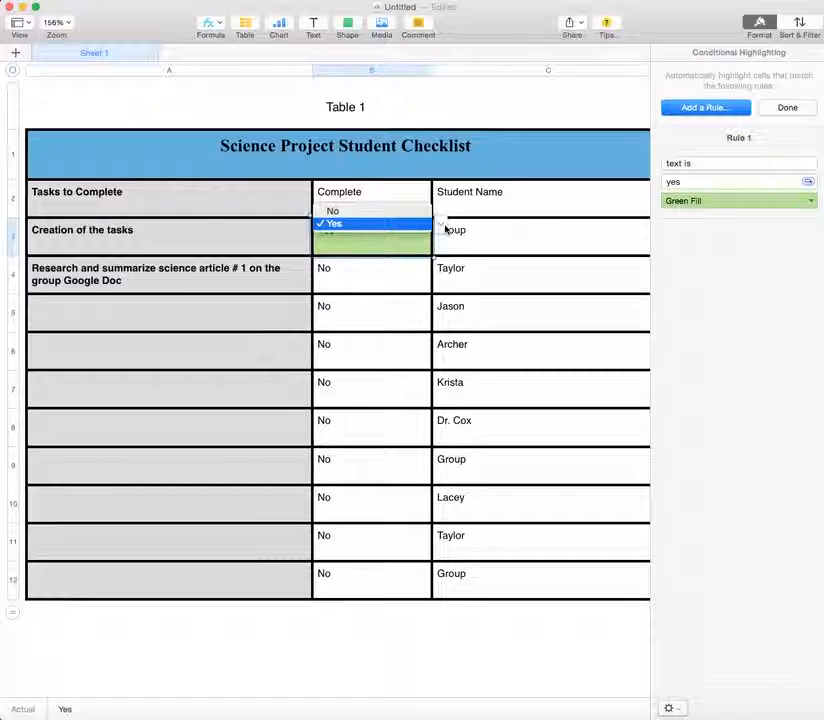
left_click(419, 224)
left_click(436, 225)
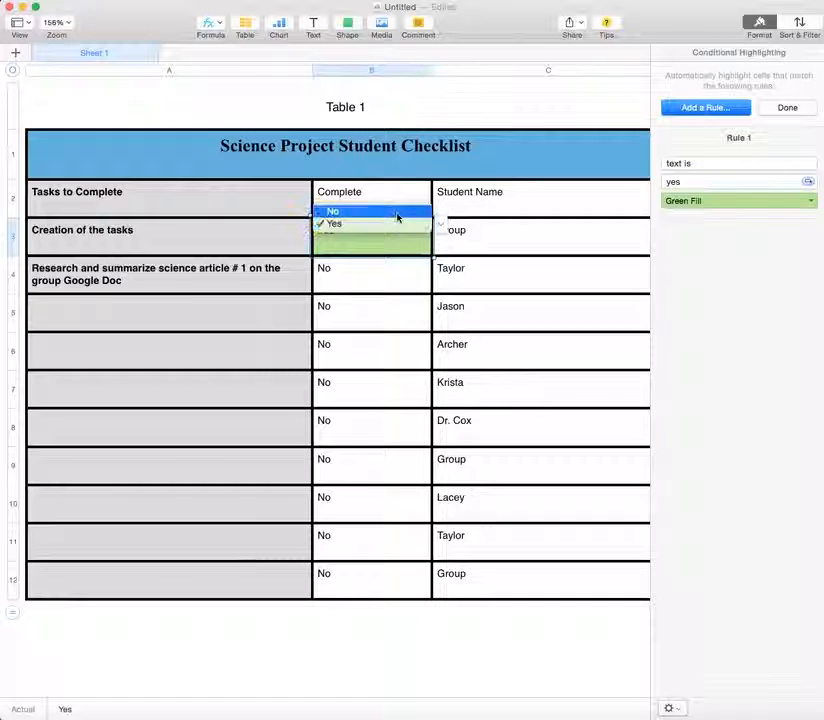
left_click(396, 213)
left_click(446, 224)
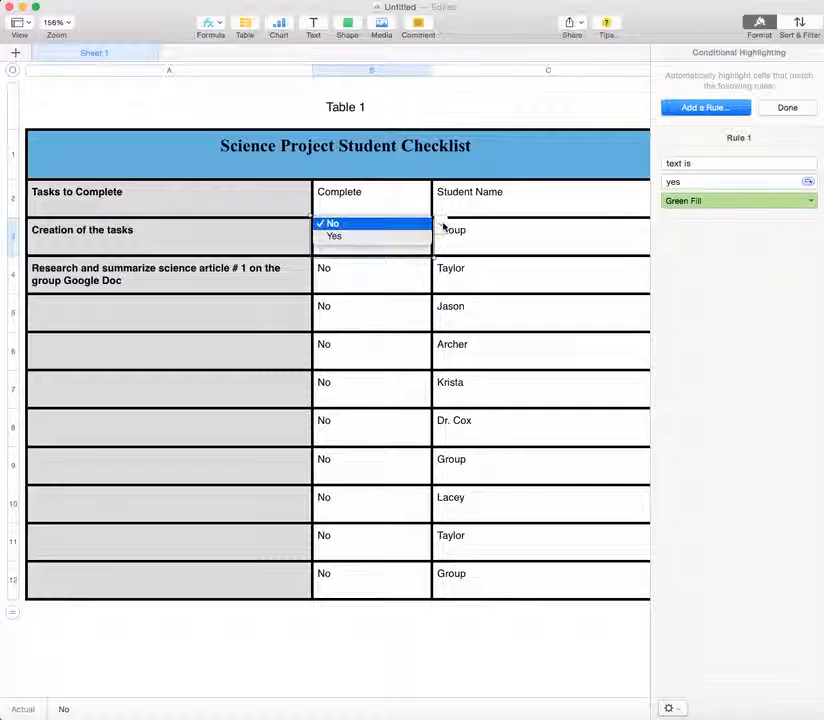
left_click(416, 243)
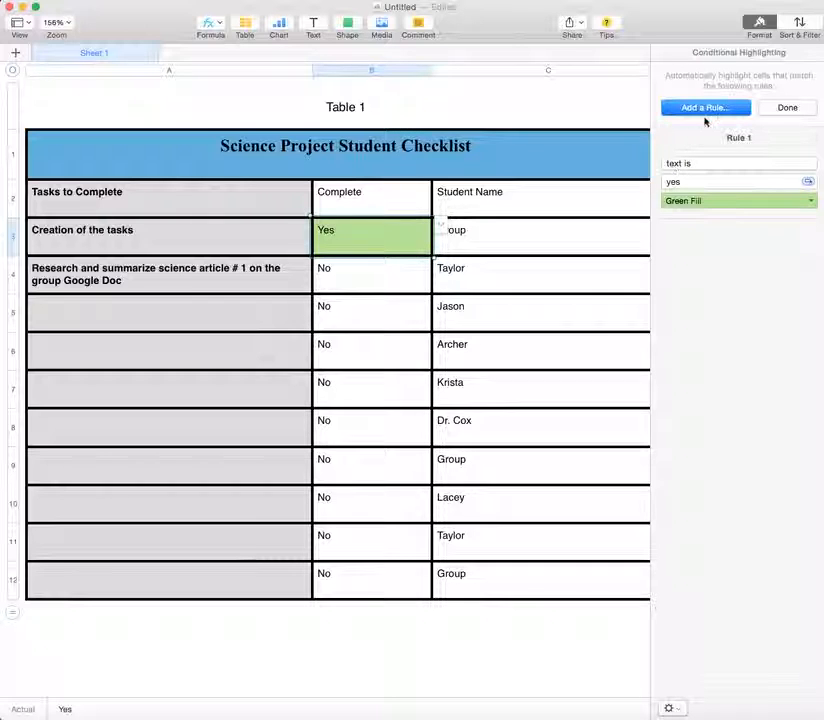
Add a second highlighting rule to cell B3 that applies Red Fill when the text is "no".
left_click(709, 110)
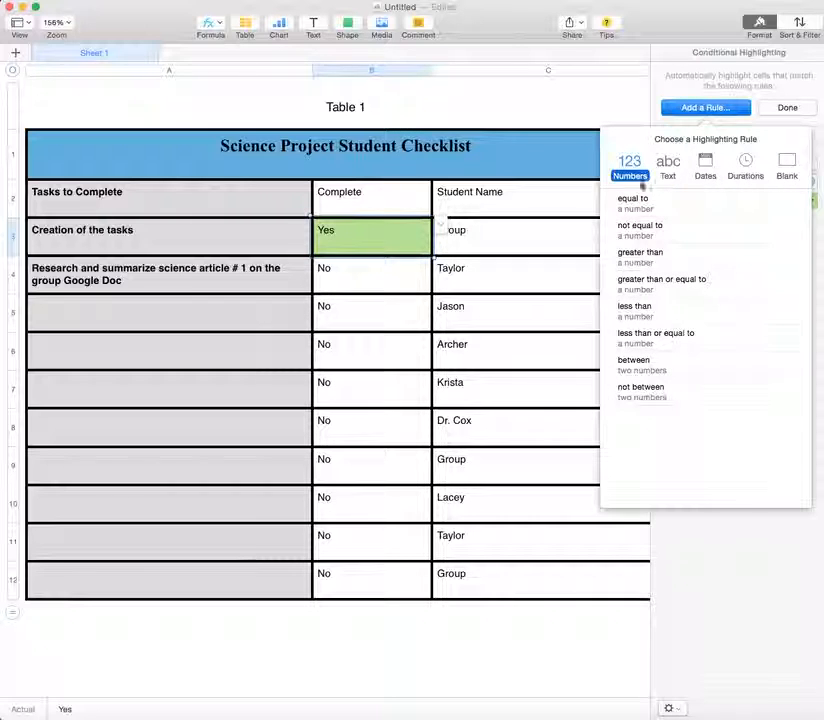
left_click(670, 167)
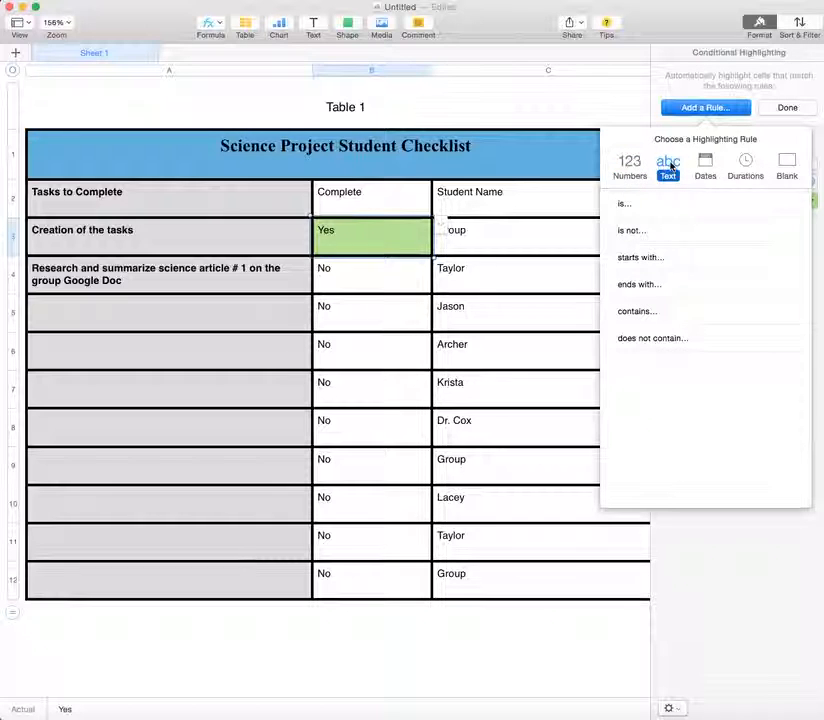
left_click(626, 205)
type("n")
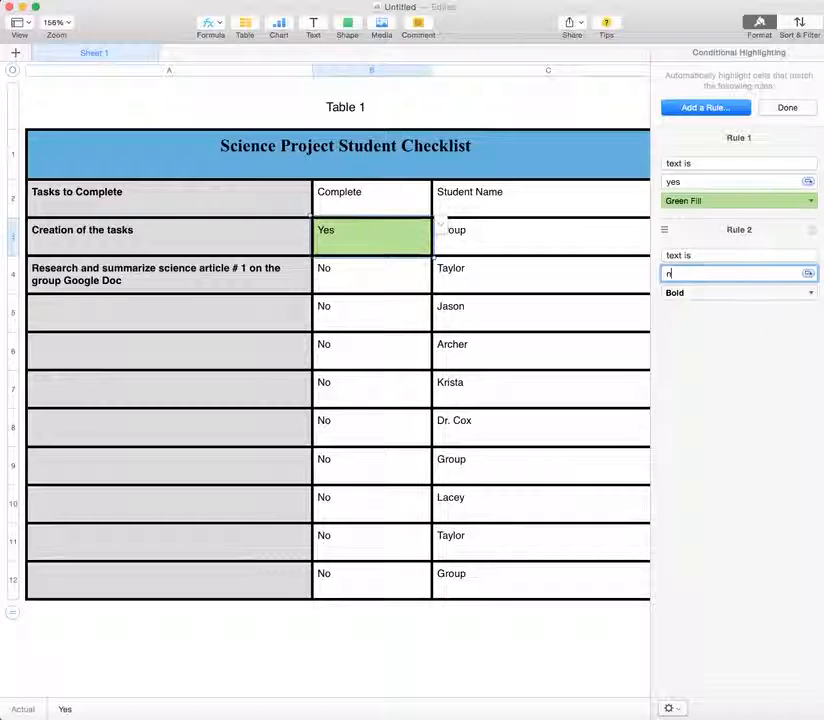
type("o")
left_click(795, 292)
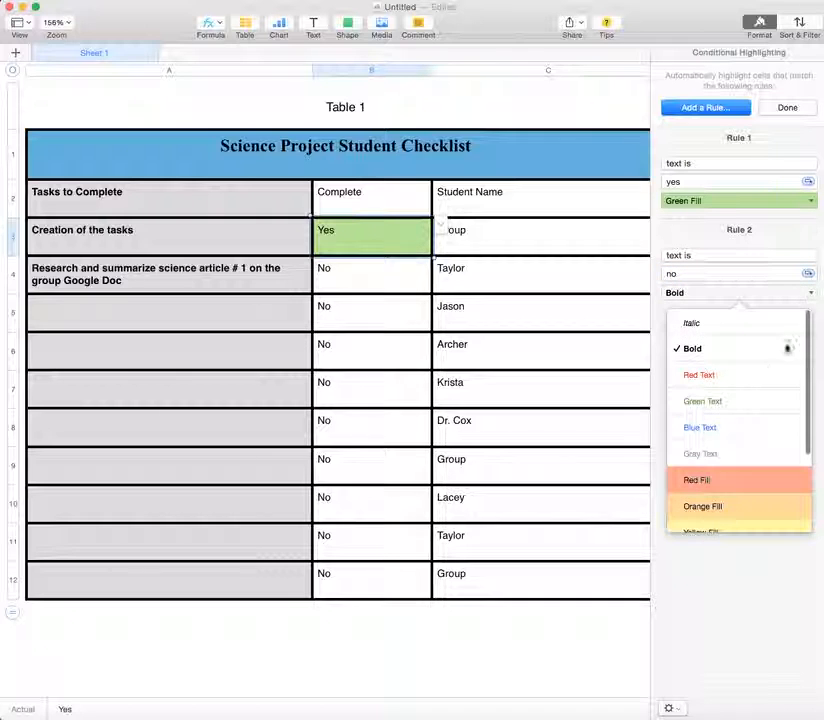
left_click(714, 480)
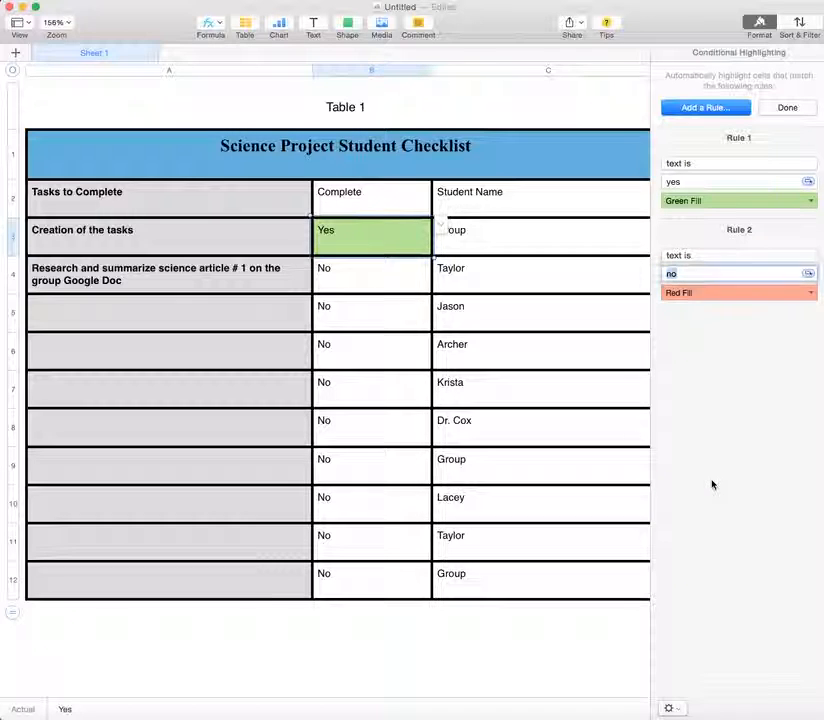
Test both highlighting rules by alternating cell B3 between No and Yes, and leave it set to No.
left_click(441, 223)
left_click(418, 213)
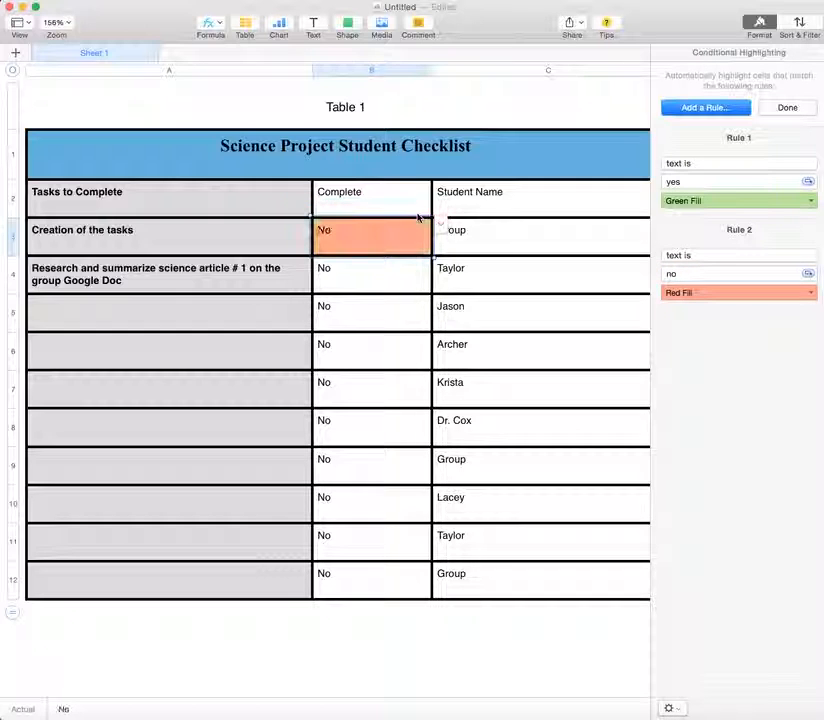
left_click(441, 224)
left_click(406, 235)
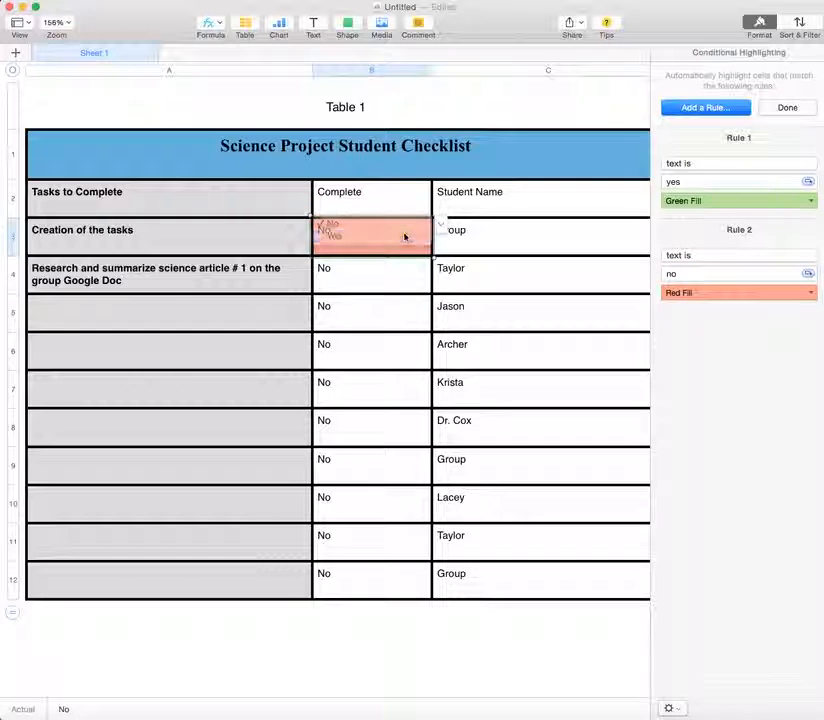
left_click(441, 224)
left_click(410, 213)
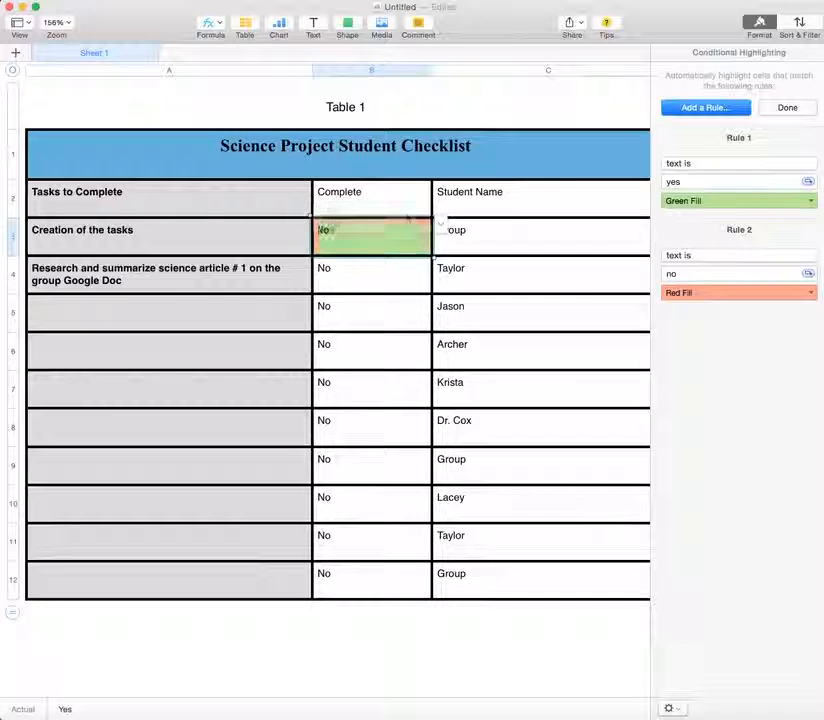
Autofill cell B3 with its highlighting rules down the Complete column to cell B12.
left_click(434, 270)
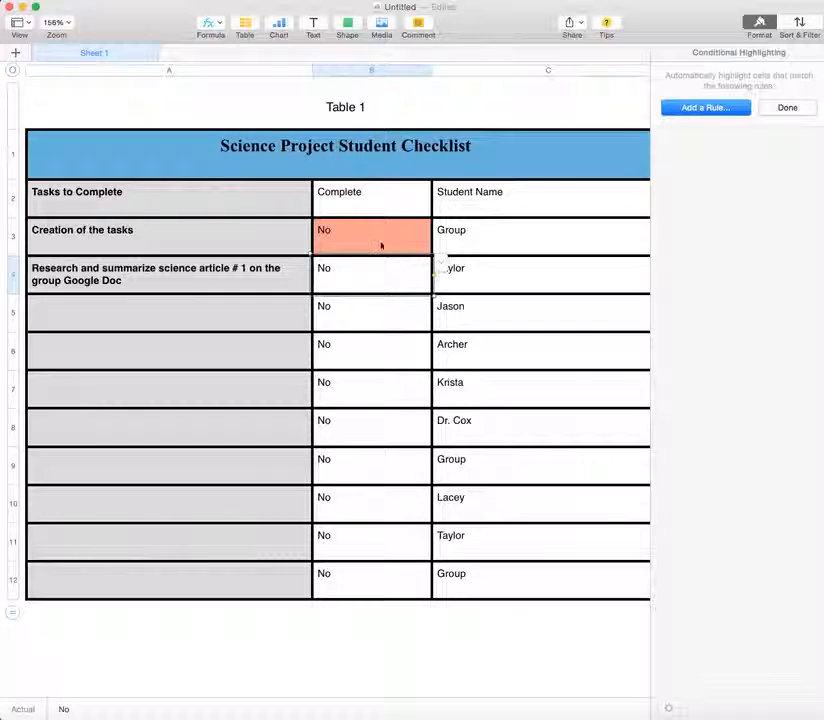
left_click(381, 245)
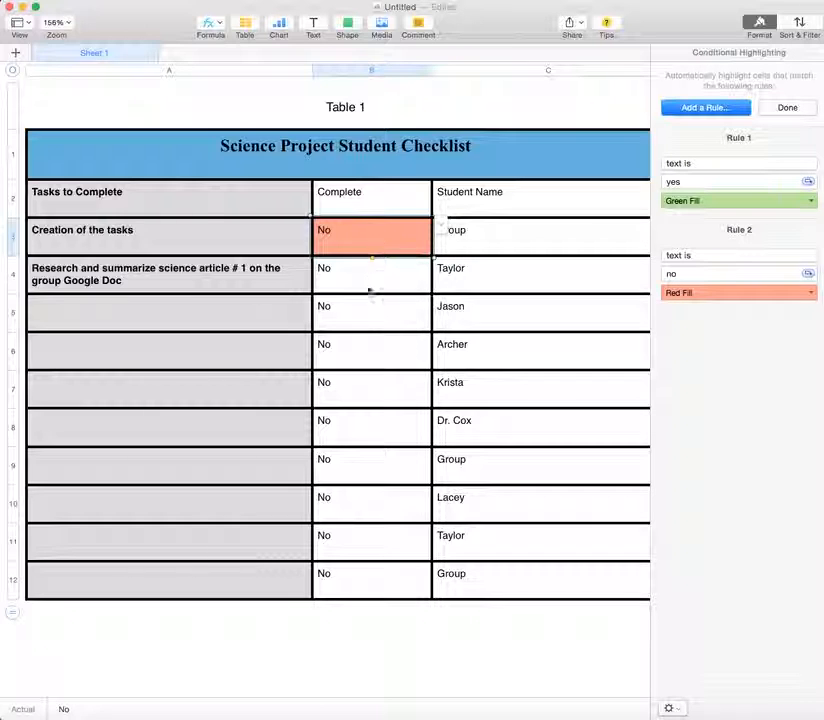
left_click_drag(371, 258, 336, 580)
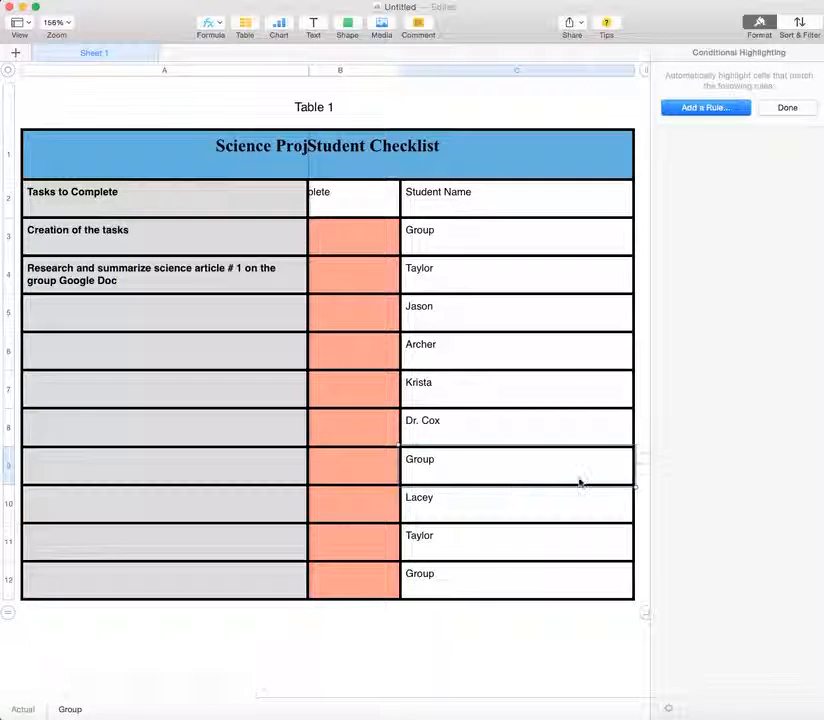
Choose Yes in the pop-up menus of cells B3, B5, B9 and B7 in the Complete column.
left_click(337, 235)
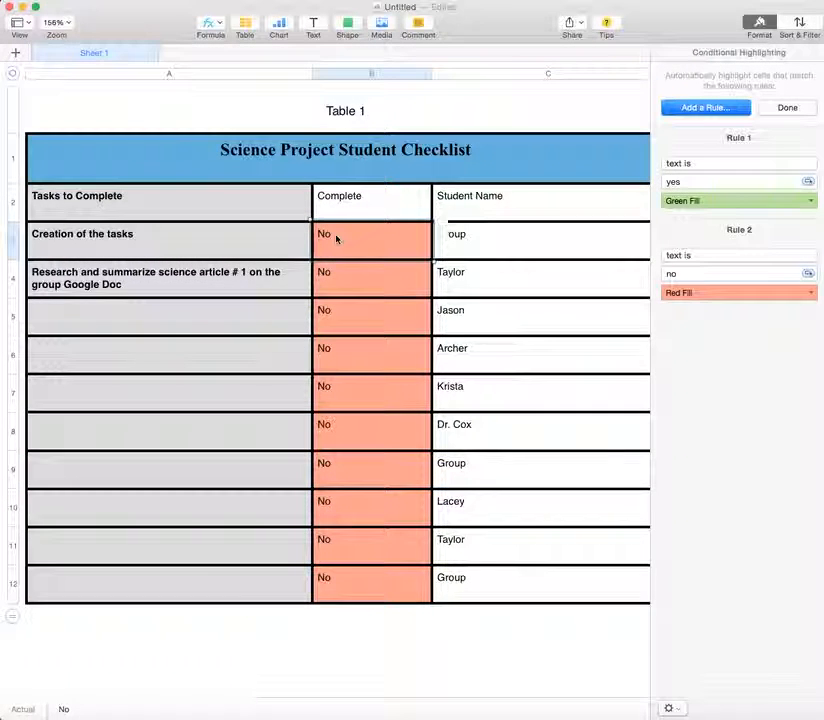
left_click(443, 231)
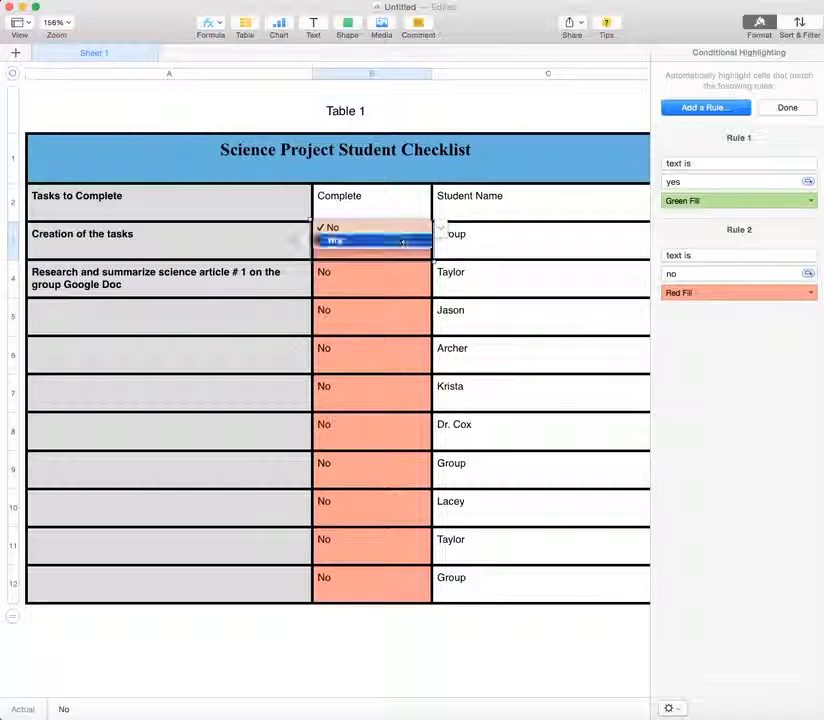
left_click(406, 239)
left_click(396, 319)
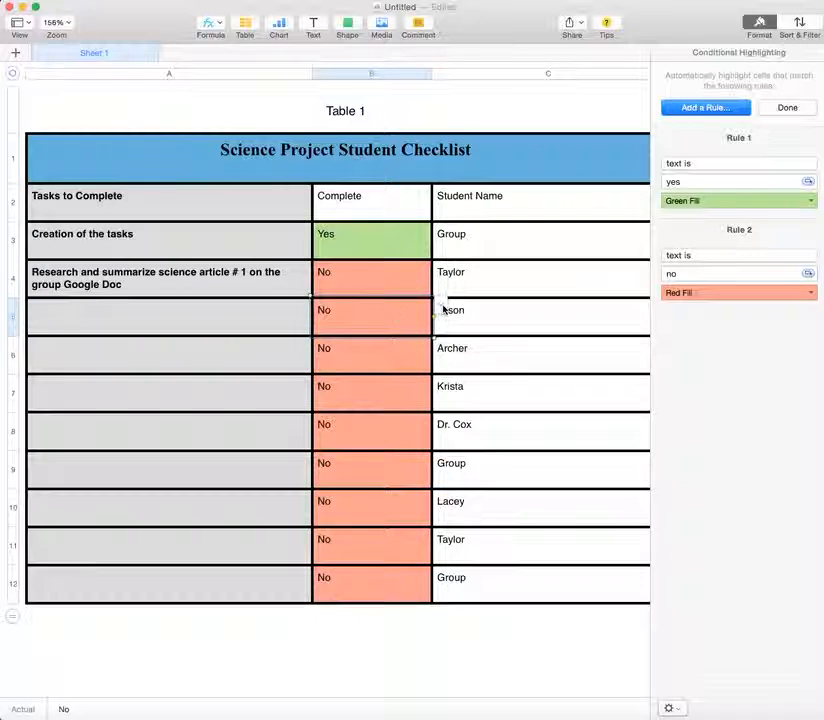
left_click(443, 309)
left_click(420, 318)
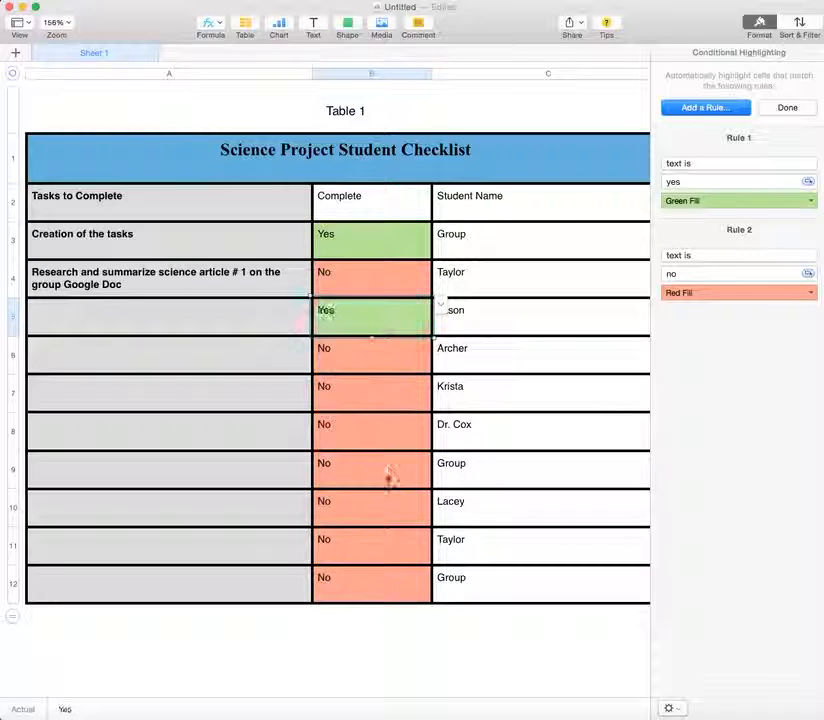
left_click(443, 457)
left_click(401, 472)
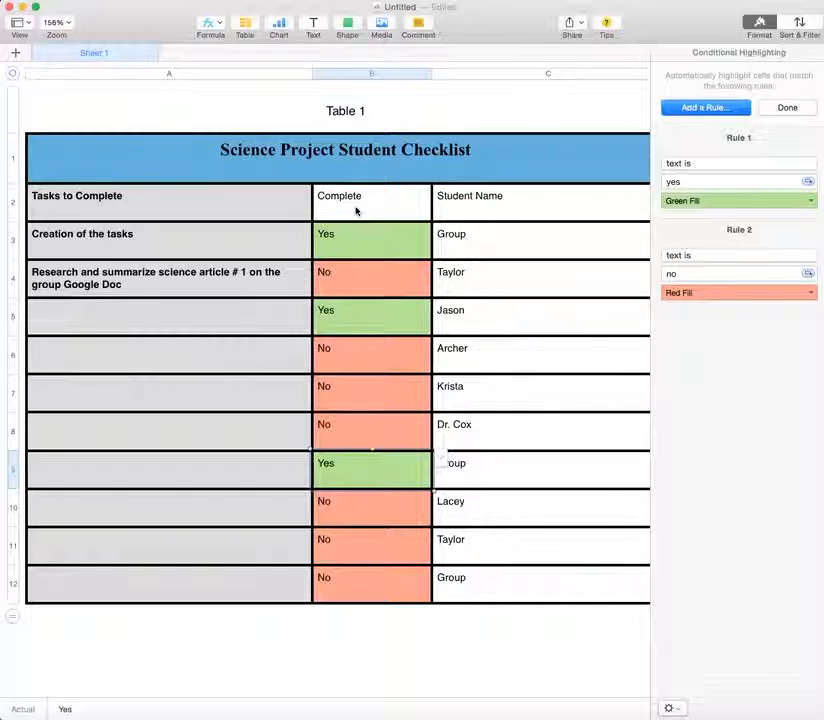
left_click(378, 396)
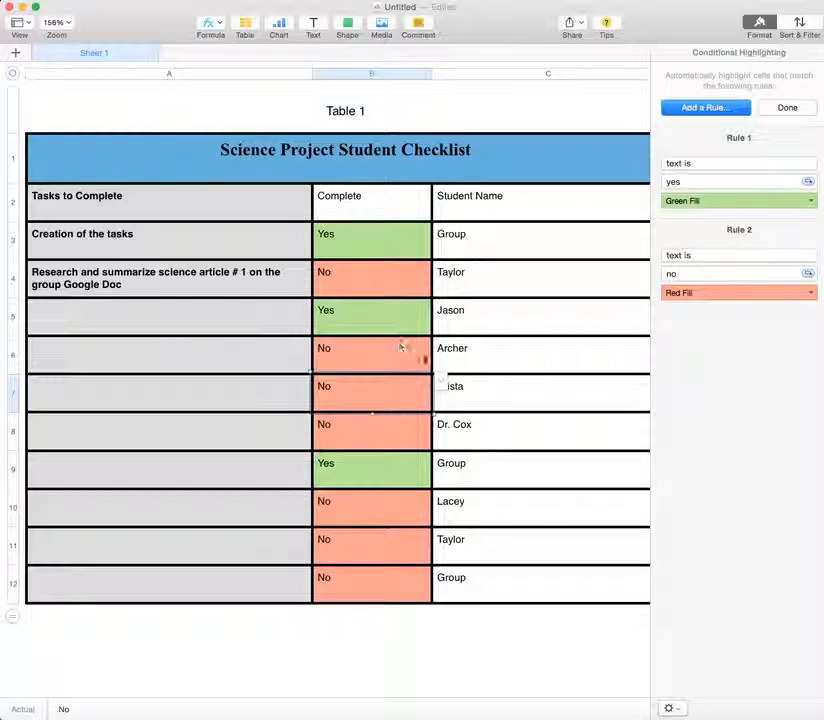
left_click(440, 384)
left_click(408, 393)
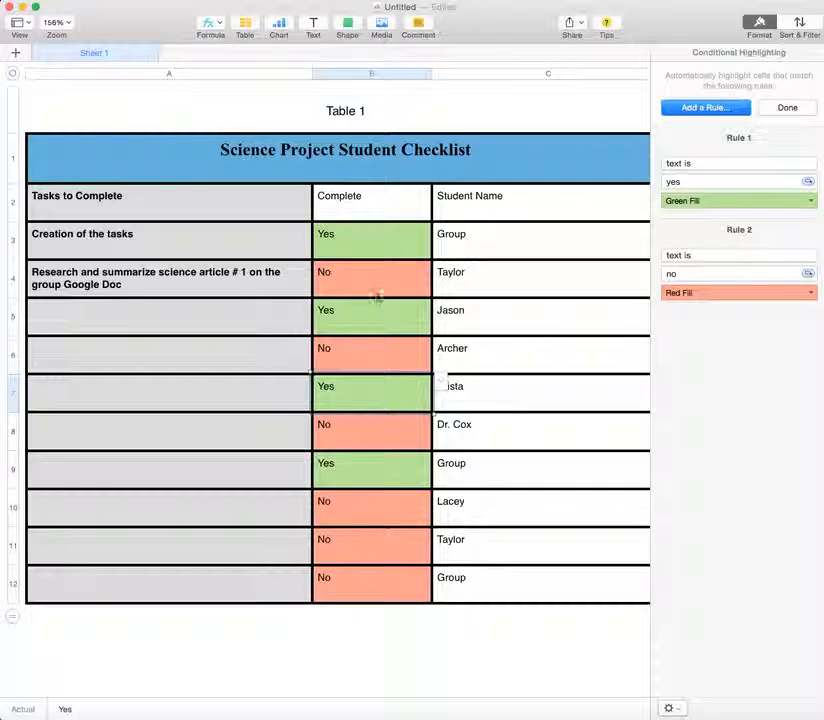